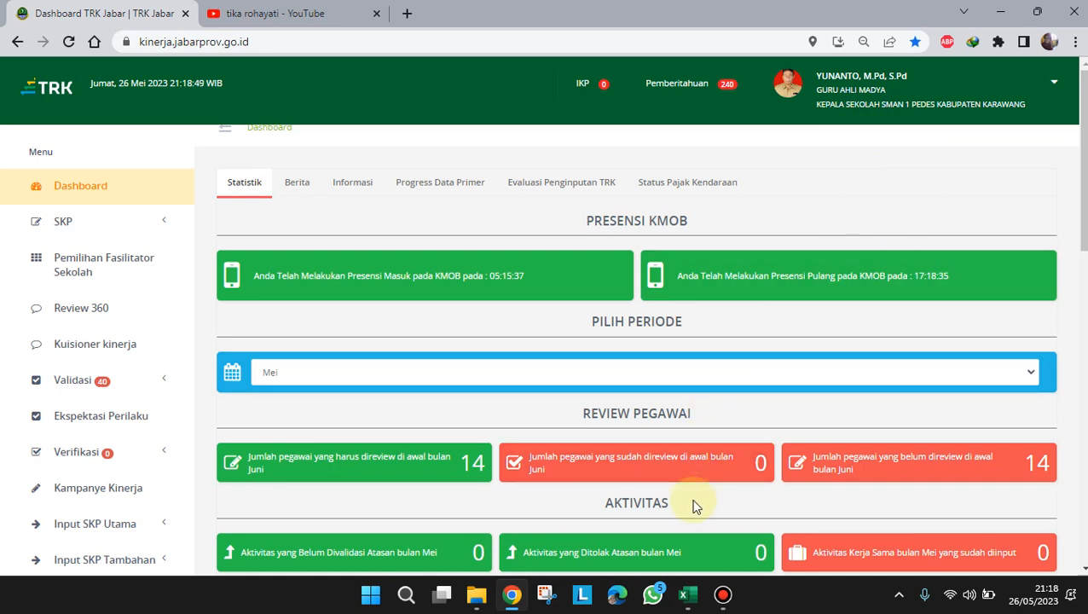
- Switch to the SMAN1PDS_cascading workbook in Excel and maximize its window
click(696, 573)
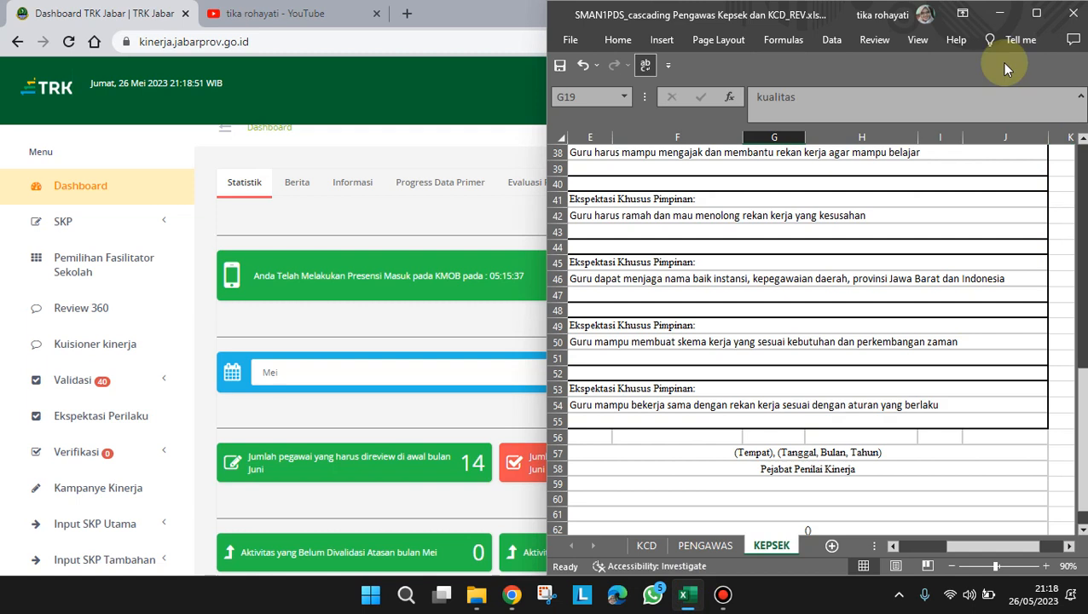
click(1035, 17)
drag(762, 549, 682, 549)
- Examine the employee details and the A. UTAMA work results on the KEPSEK sheet, including each plan's indicators, targets and units
scroll(716, 471, up, 8)
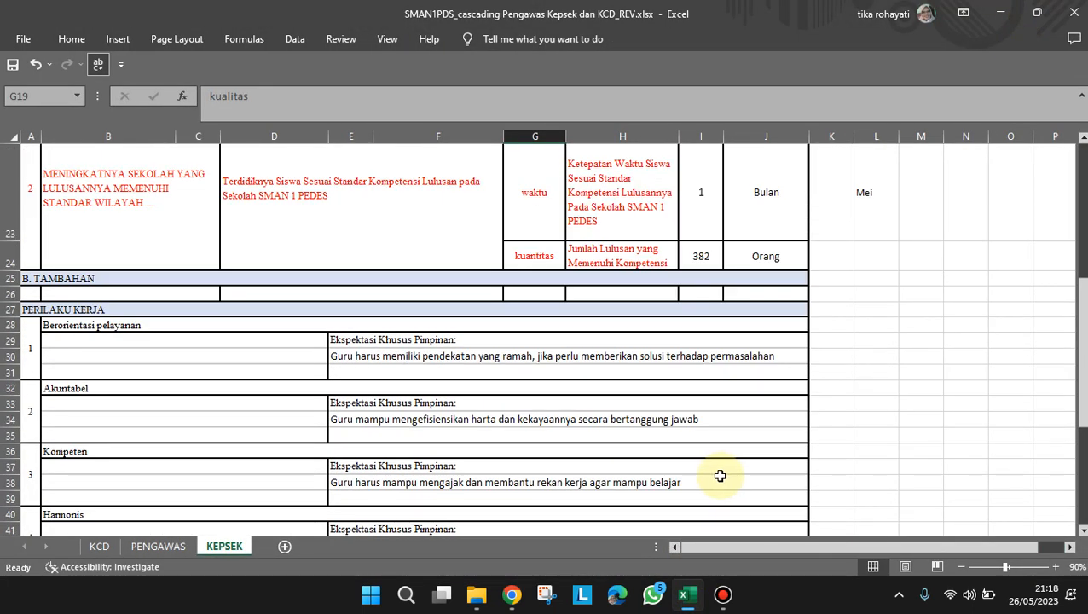
scroll(720, 475, up, 2)
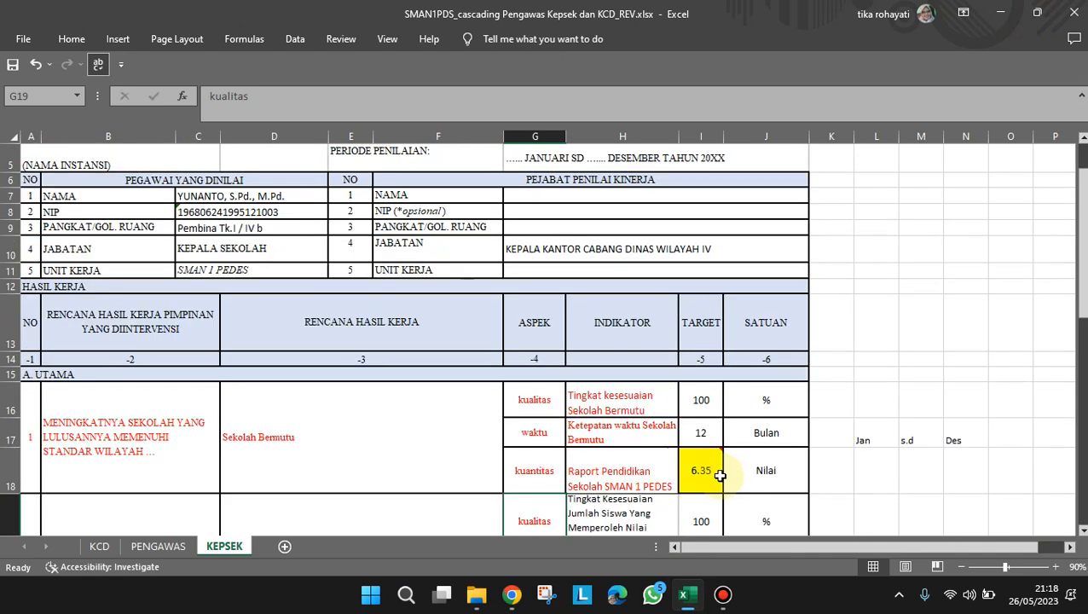
scroll(719, 475, up, 1)
scroll(720, 475, down, 1)
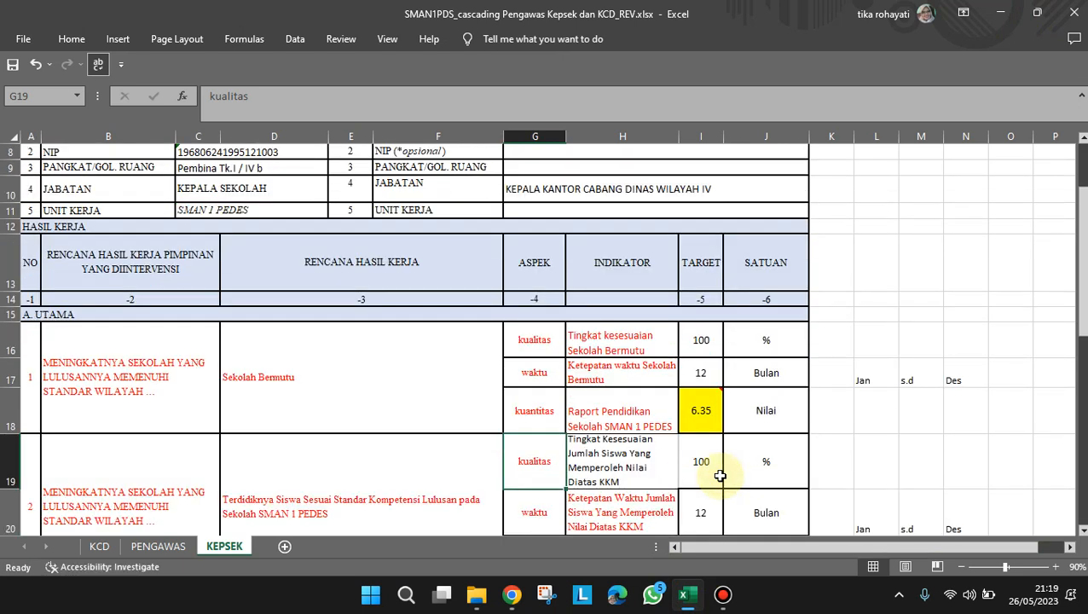
scroll(720, 474, down, 2)
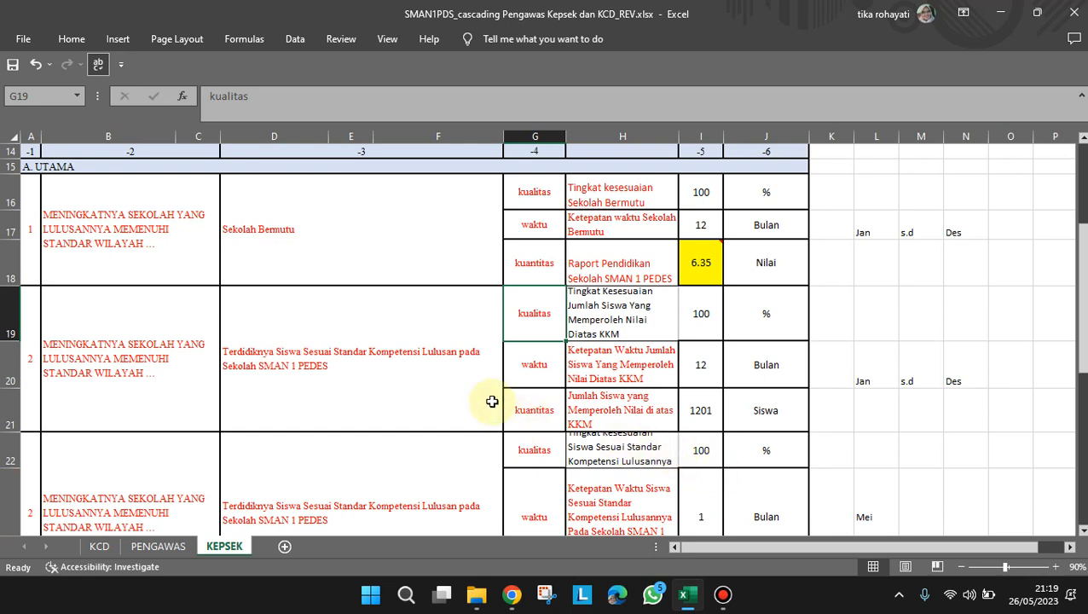
scroll(492, 402, up, 1)
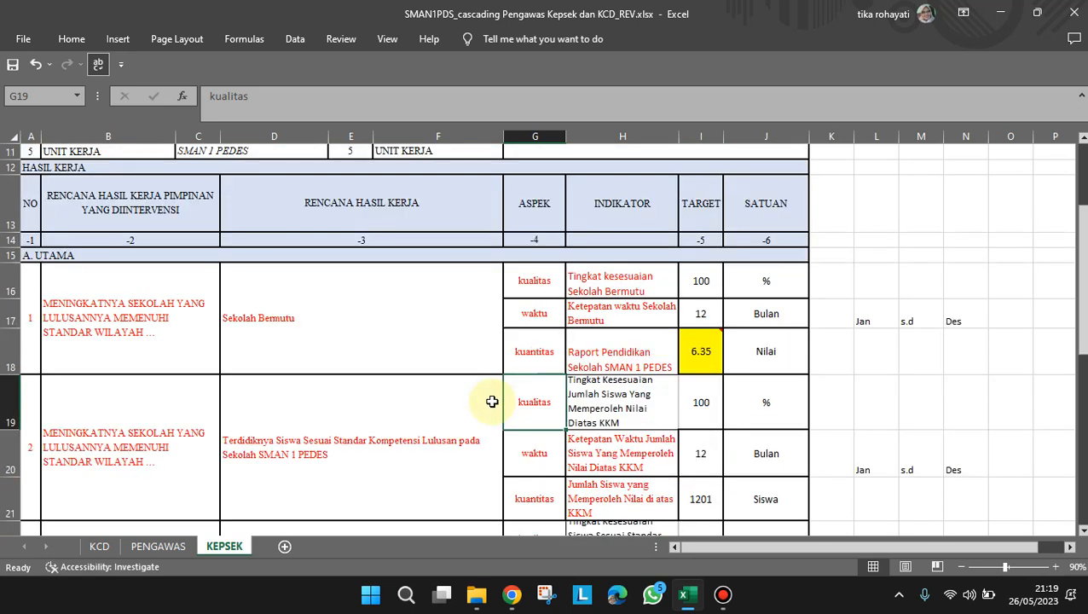
scroll(492, 401, down, 1)
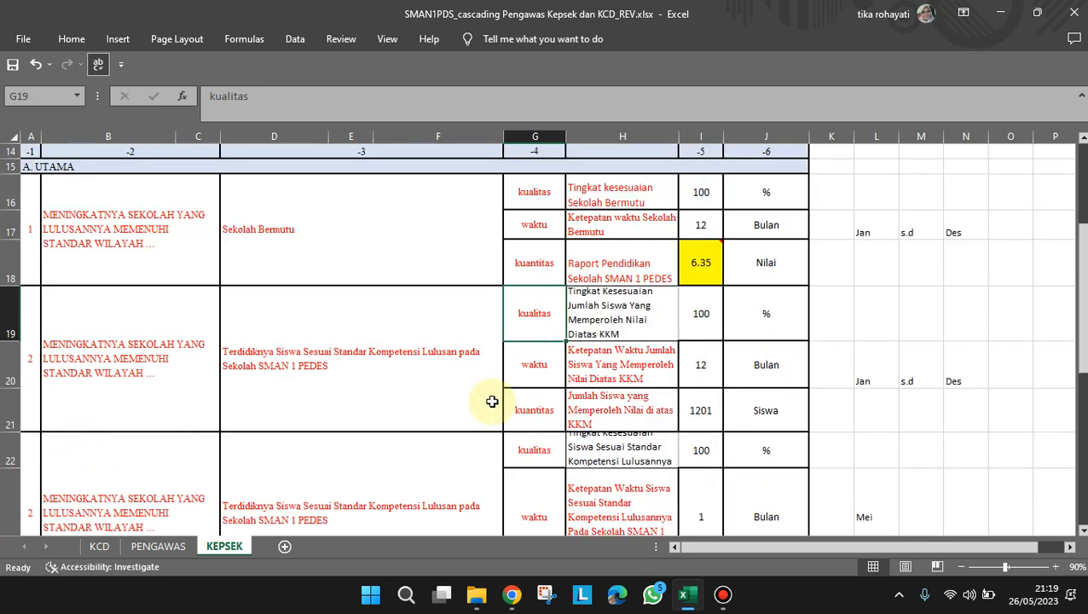
click(409, 260)
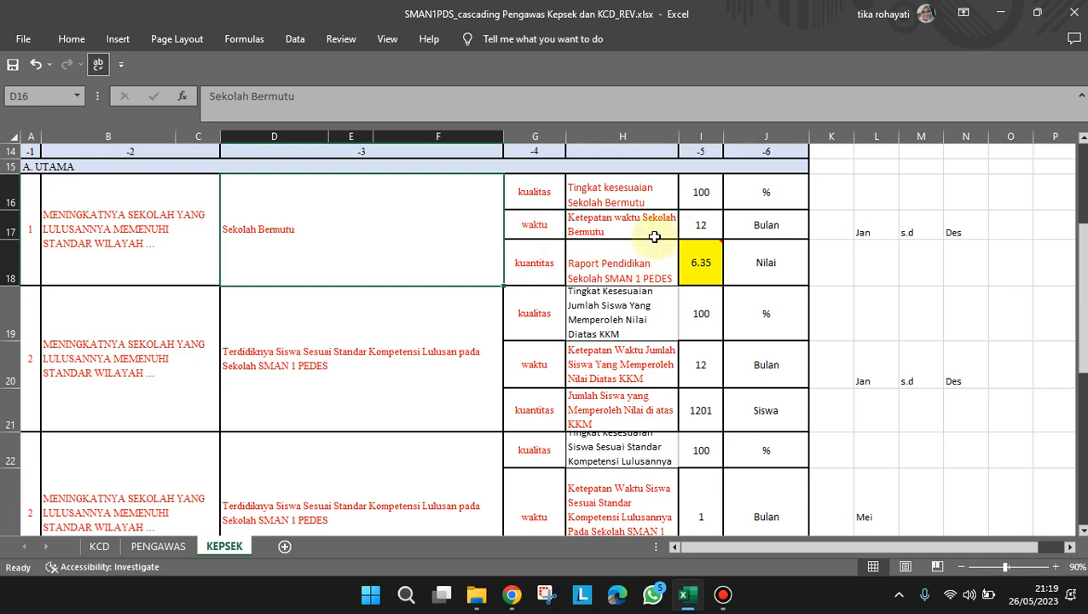
click(439, 402)
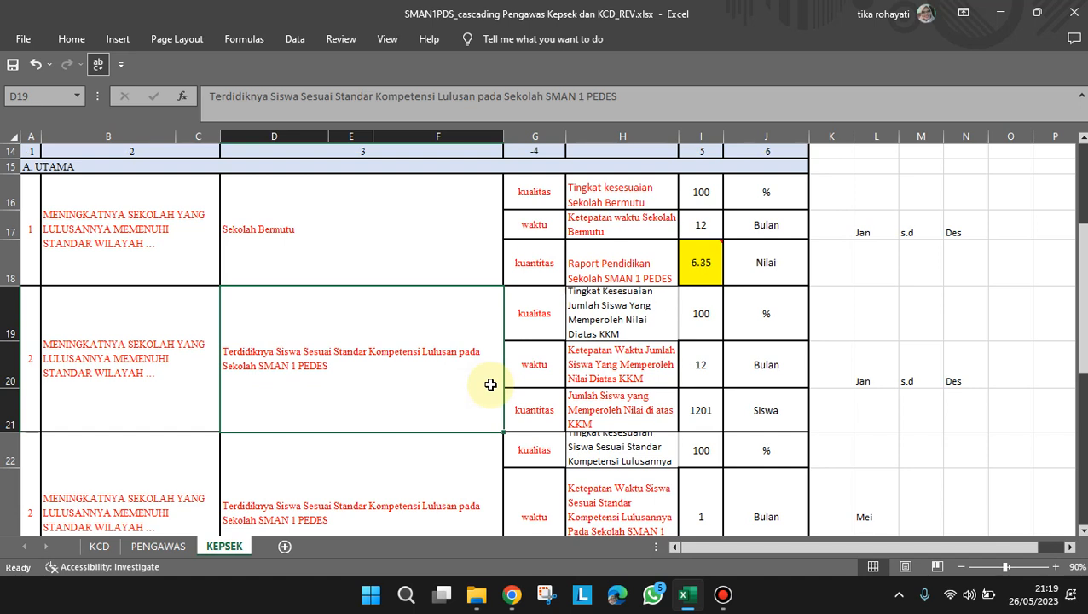
scroll(490, 384, down, 1)
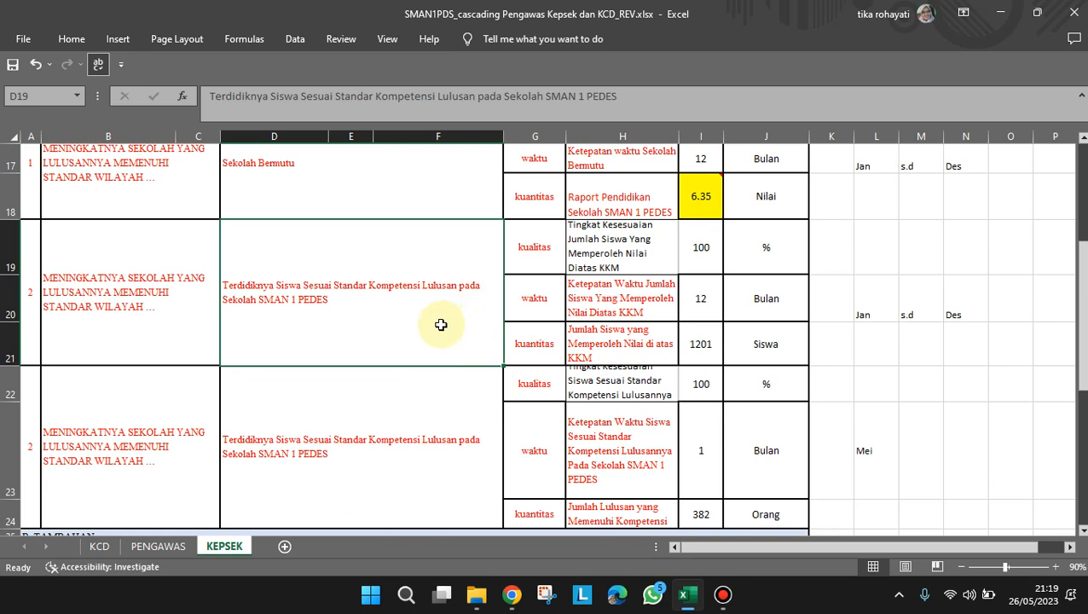
scroll(441, 324, down, 2)
scroll(441, 324, up, 1)
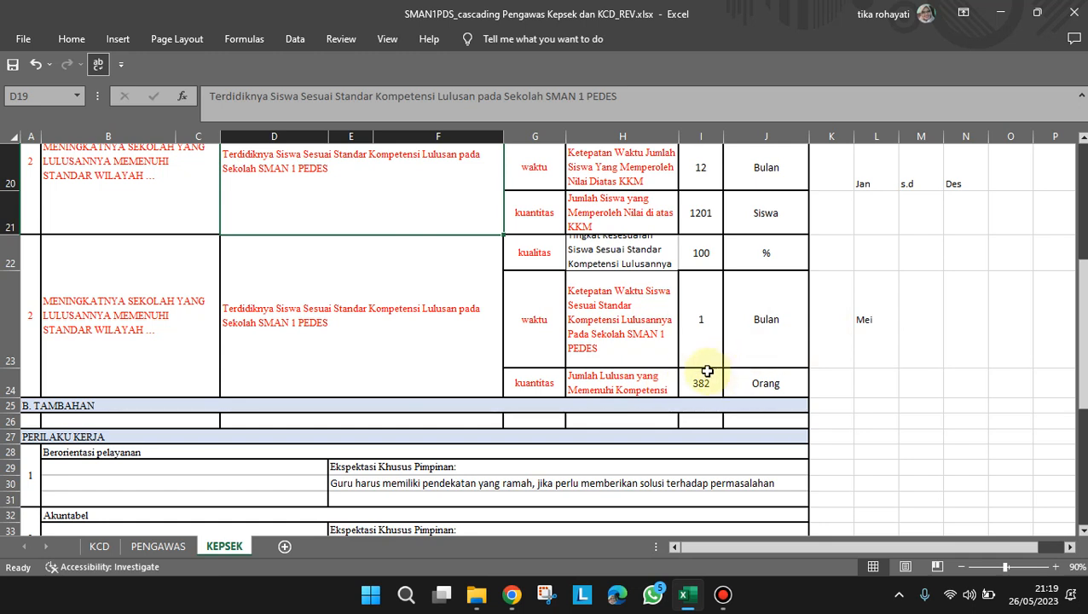
- Review the leader's specific expectations for each behaviour in the PERILAKU KERJA section of the KEPSEK sheet
scroll(707, 372, down, 3)
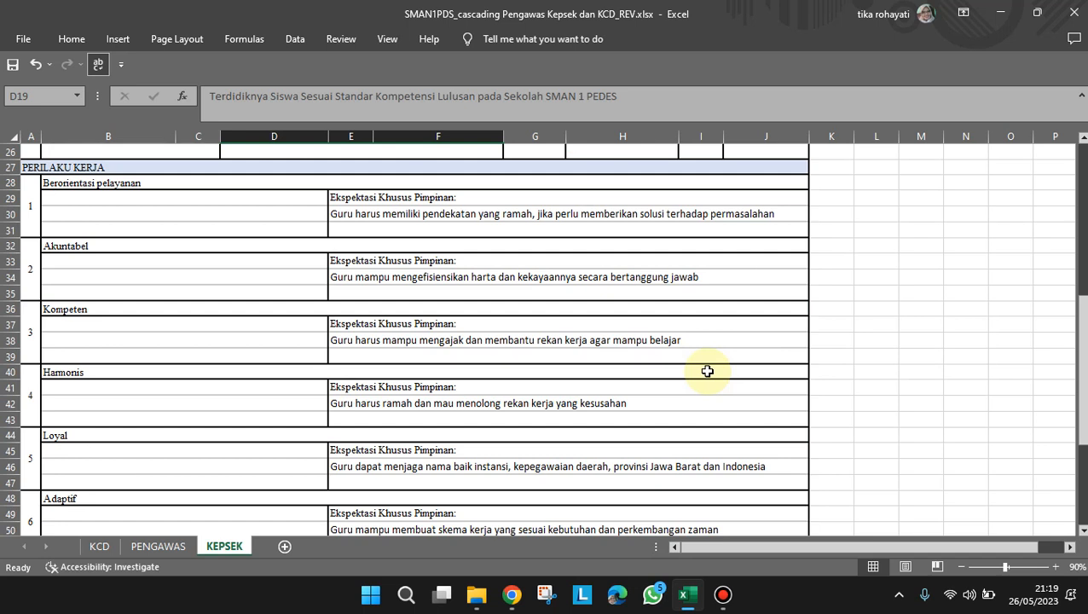
scroll(707, 372, down, 1)
scroll(706, 372, up, 1)
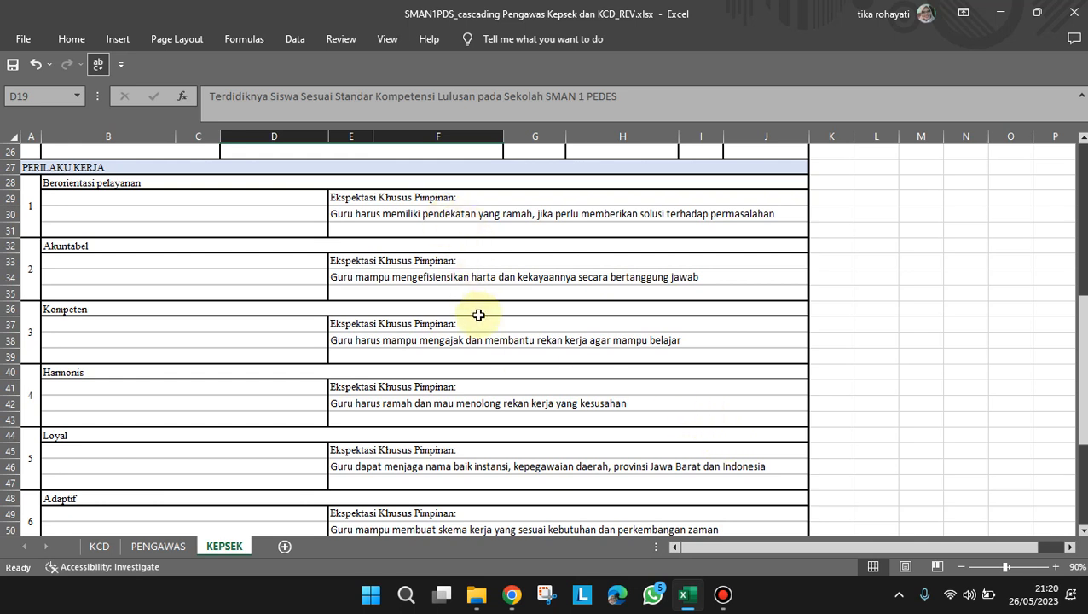
scroll(479, 311, down, 2)
scroll(480, 316, down, 2)
scroll(482, 317, up, 5)
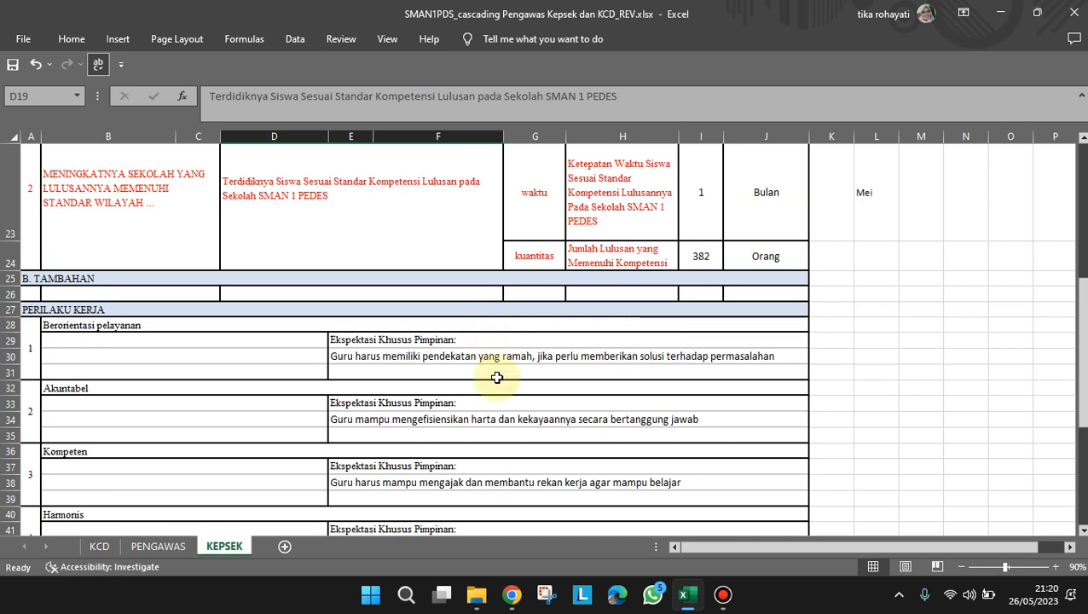
scroll(512, 383, up, 7)
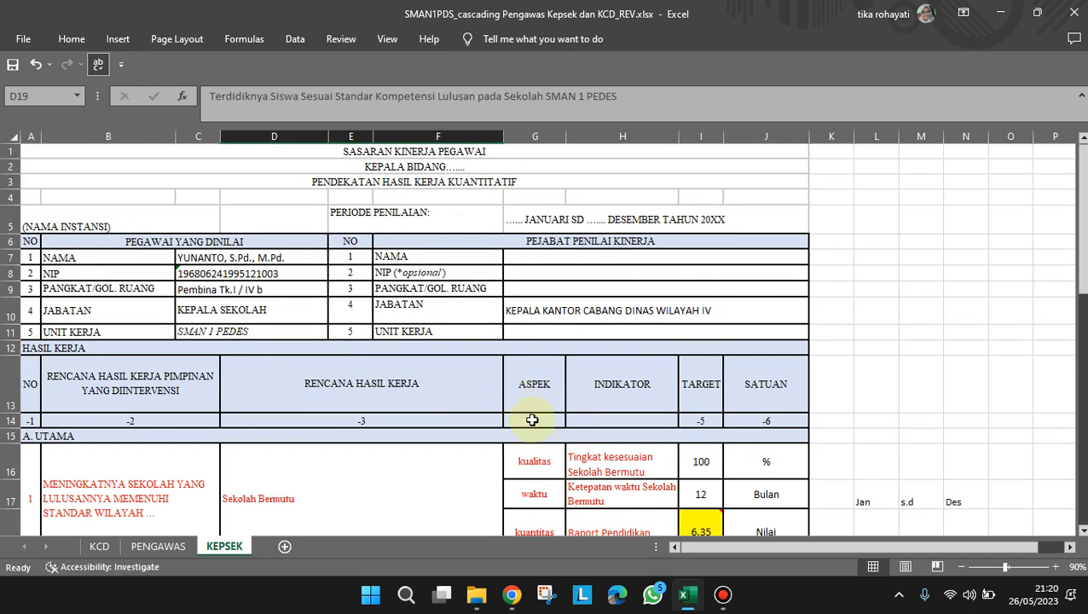
- Switch to the TRK site in Chrome and open the Rencana Kinerja page under Input SKP Utama
click(509, 590)
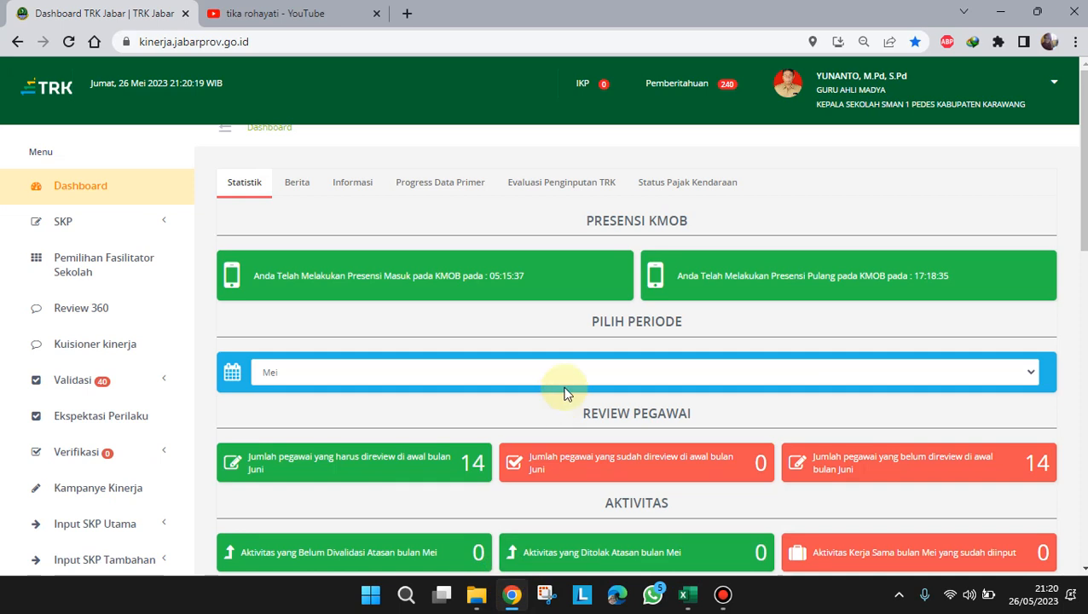
scroll(582, 358, down, 2)
scroll(581, 361, up, 2)
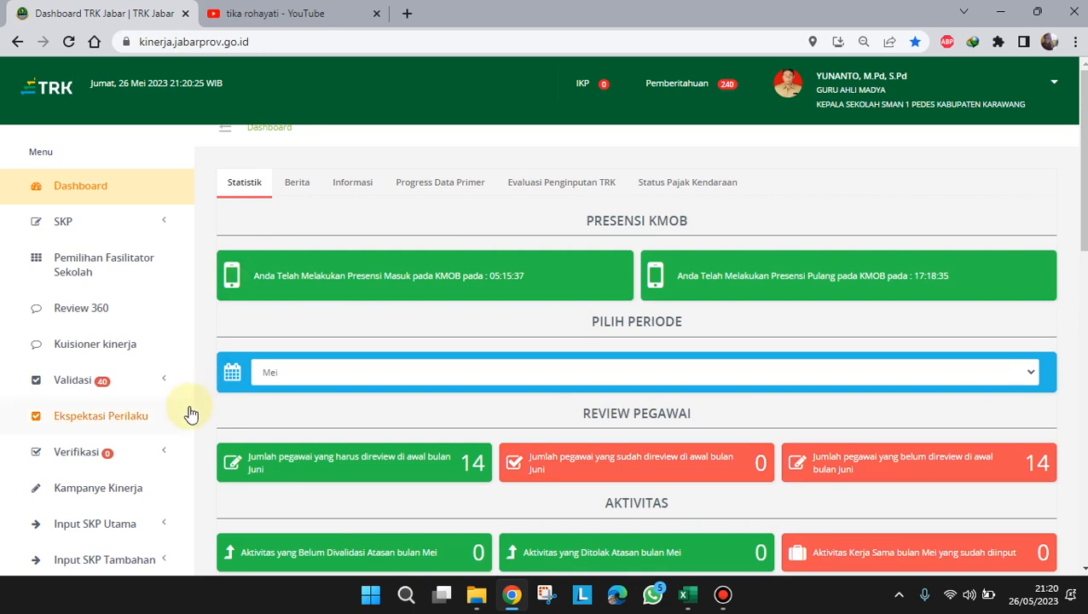
click(156, 535)
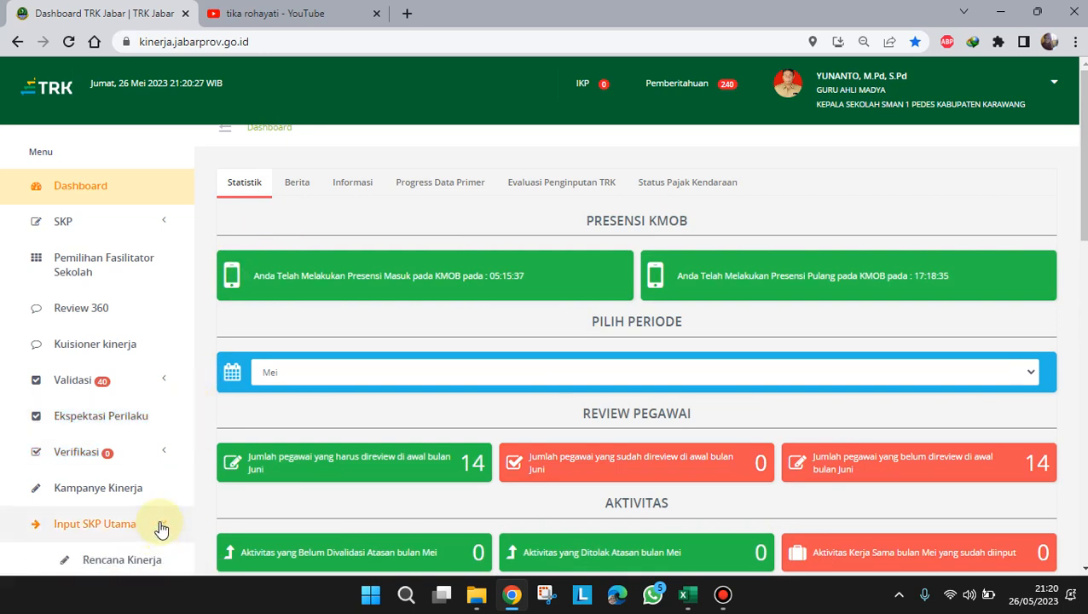
scroll(158, 530, down, 1)
click(114, 488)
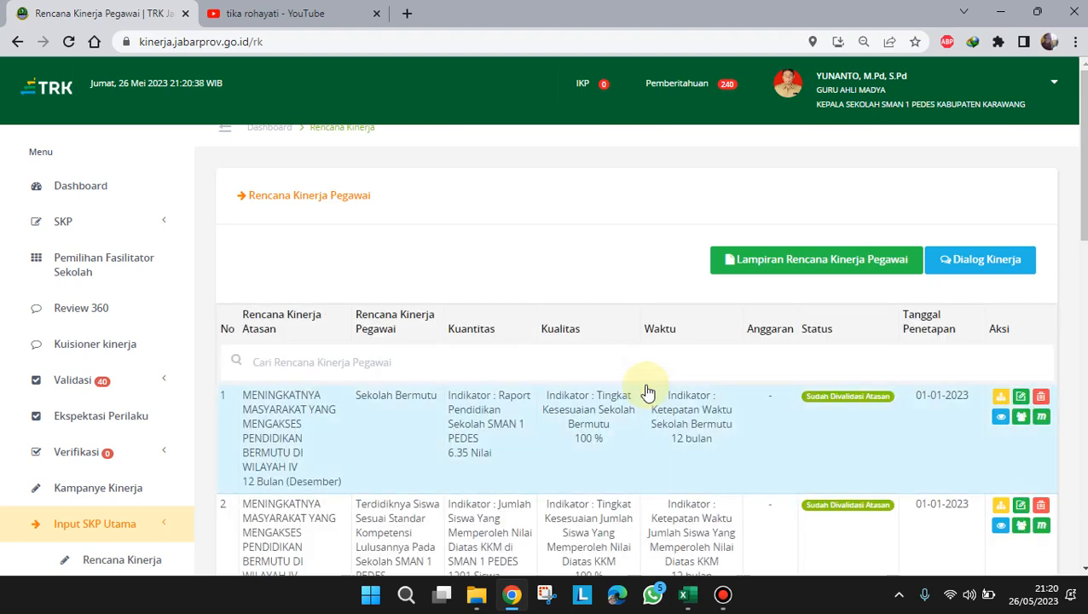
- Expand the monthly indicator targets of all three performance plans to inspect them
scroll(648, 393, down, 2)
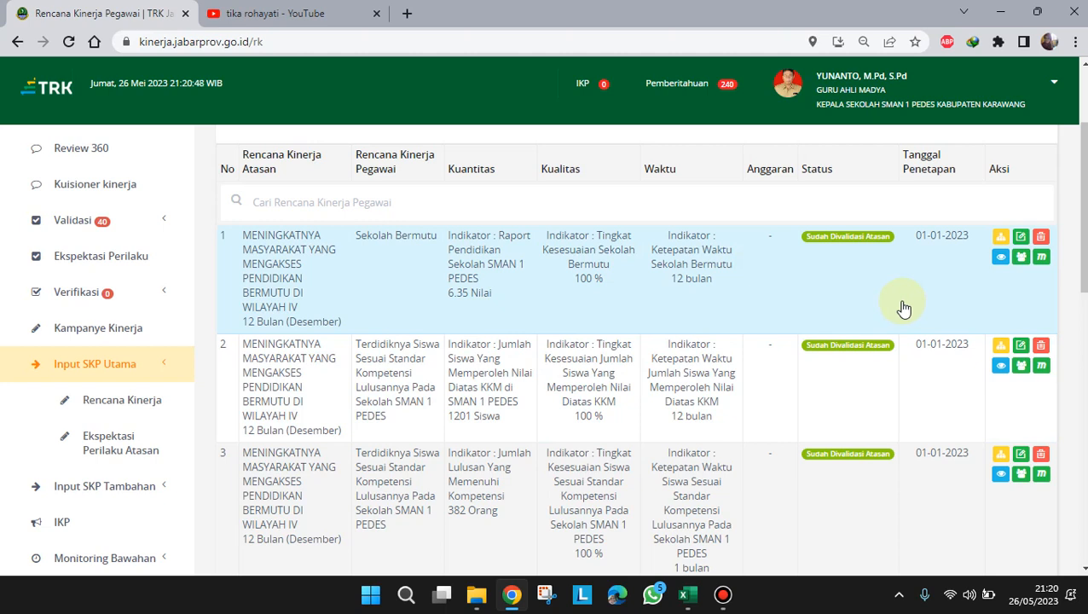
click(1002, 260)
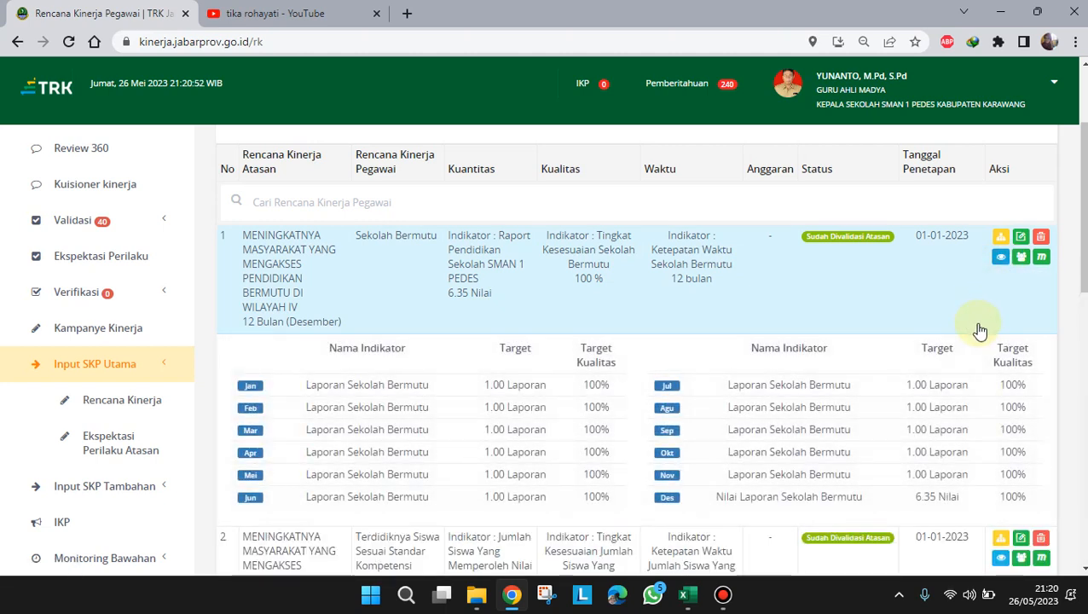
scroll(979, 328, down, 3)
click(1004, 322)
scroll(999, 367, down, 5)
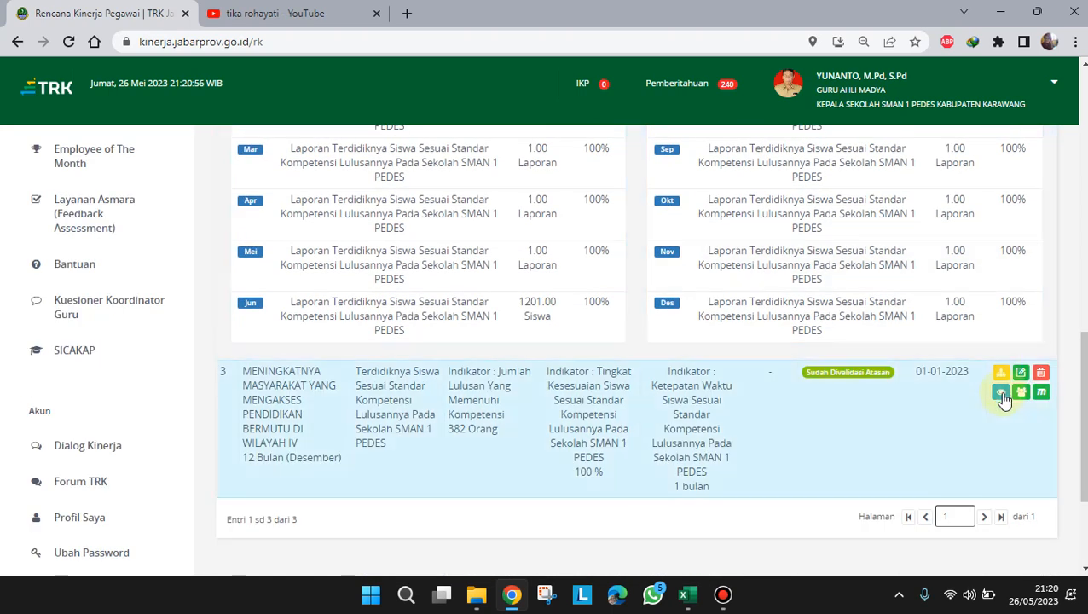
click(1001, 392)
scroll(874, 371, down, 3)
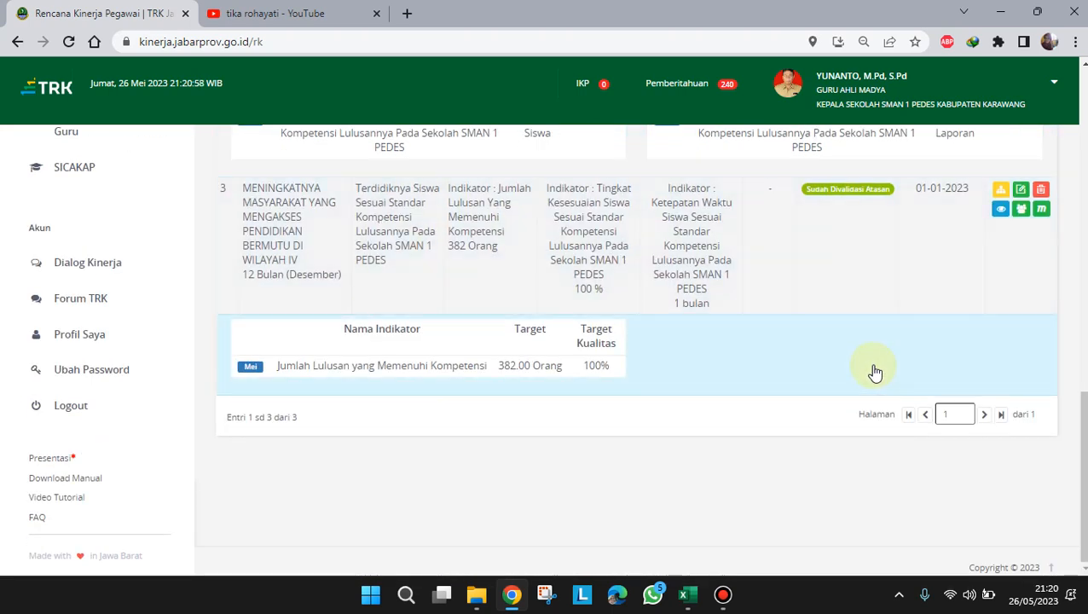
- Collapse the monthly target details of the three performance plans and review the plan list
scroll(874, 371, up, 5)
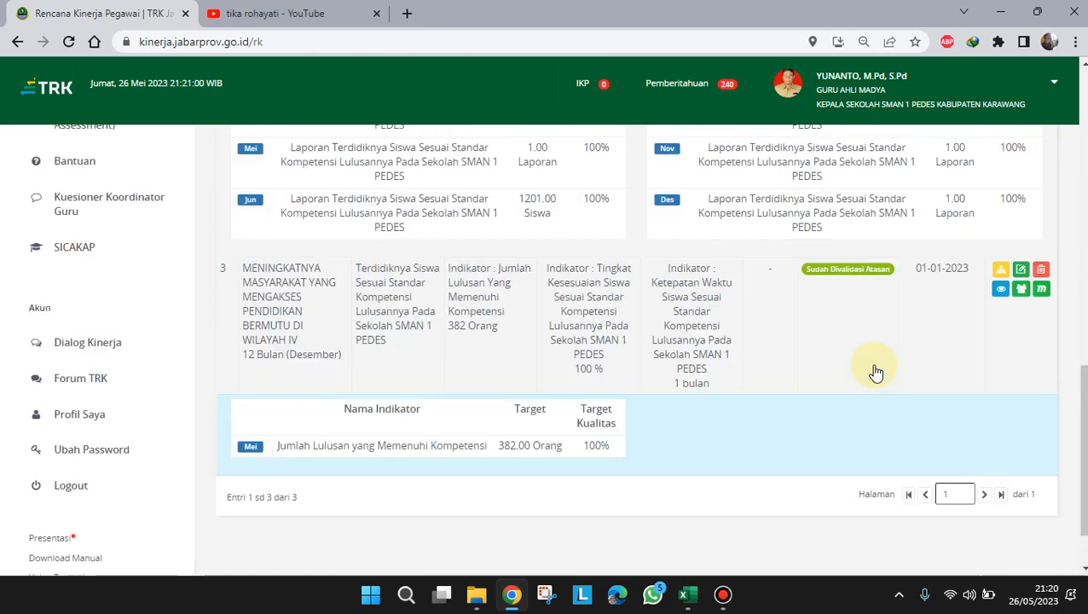
scroll(874, 371, up, 4)
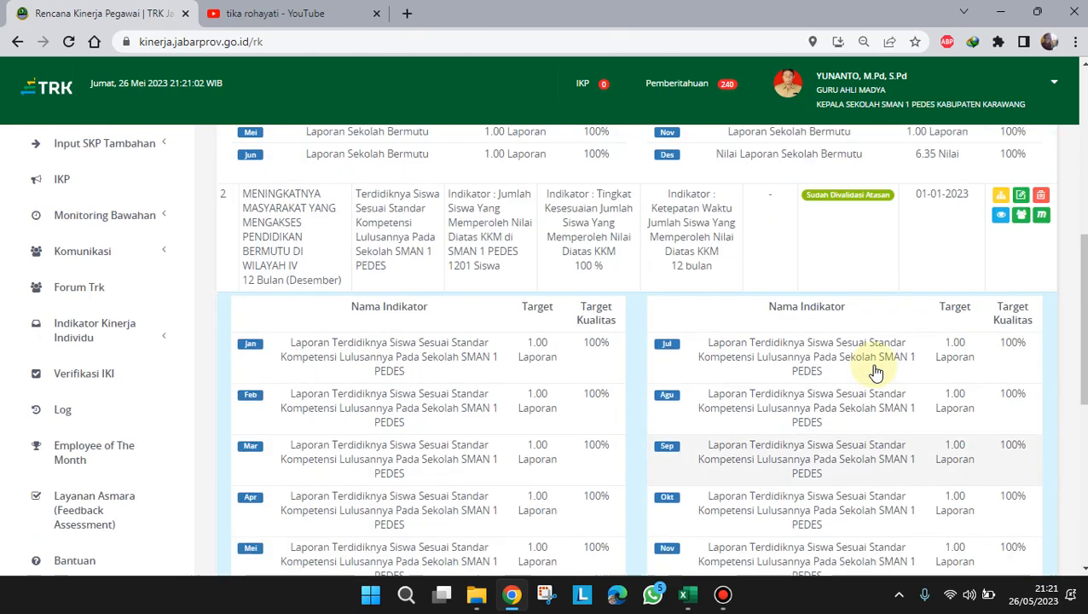
scroll(876, 373, up, 6)
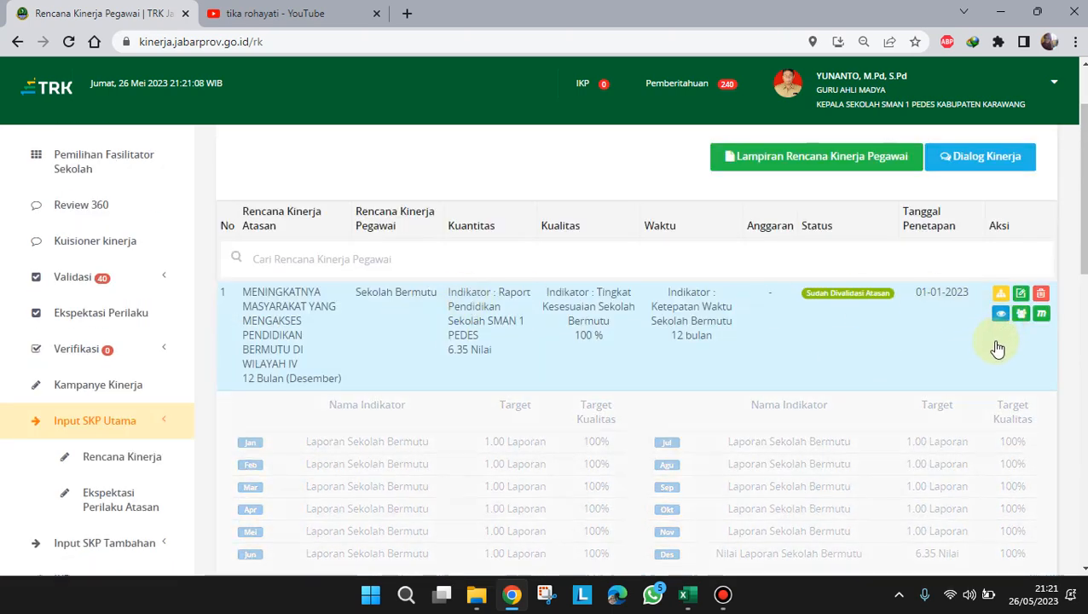
scroll(994, 345, down, 7)
click(998, 186)
scroll(976, 315, down, 2)
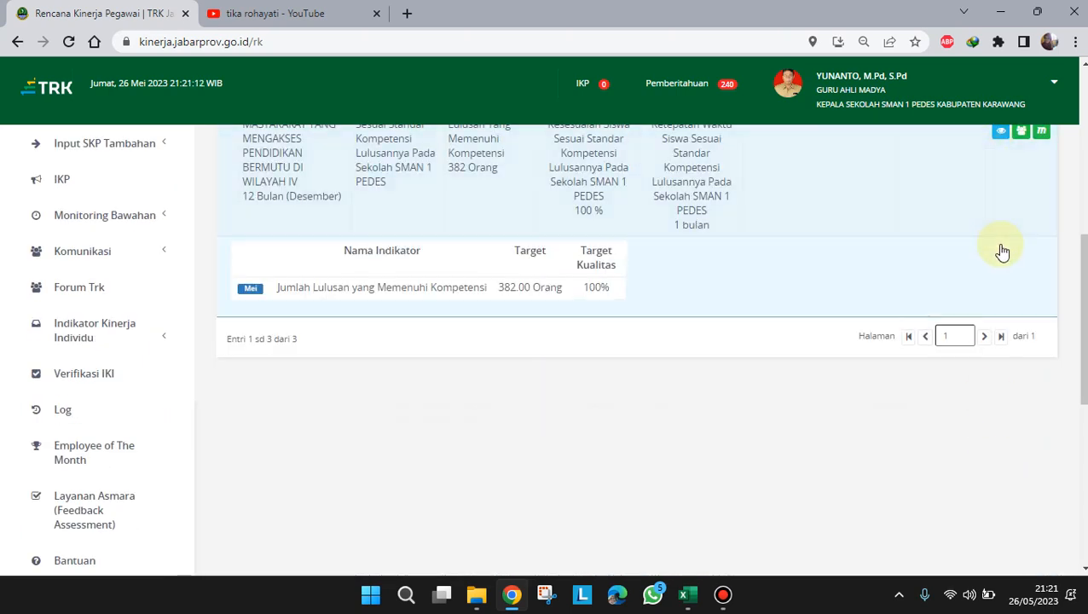
scroll(997, 256, up, 2)
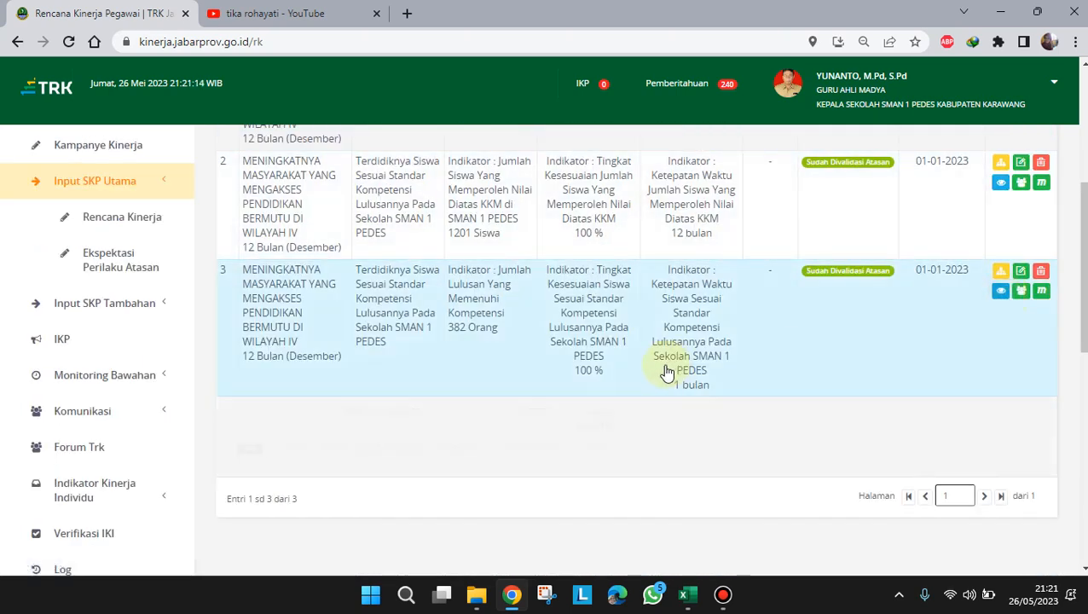
scroll(667, 371, up, 3)
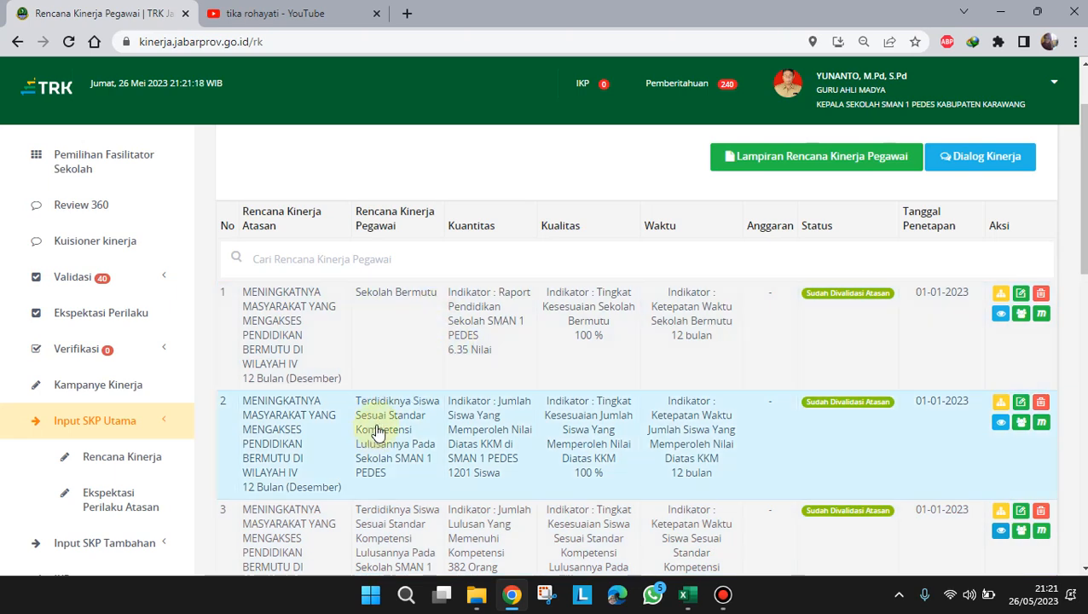
scroll(436, 445, down, 1)
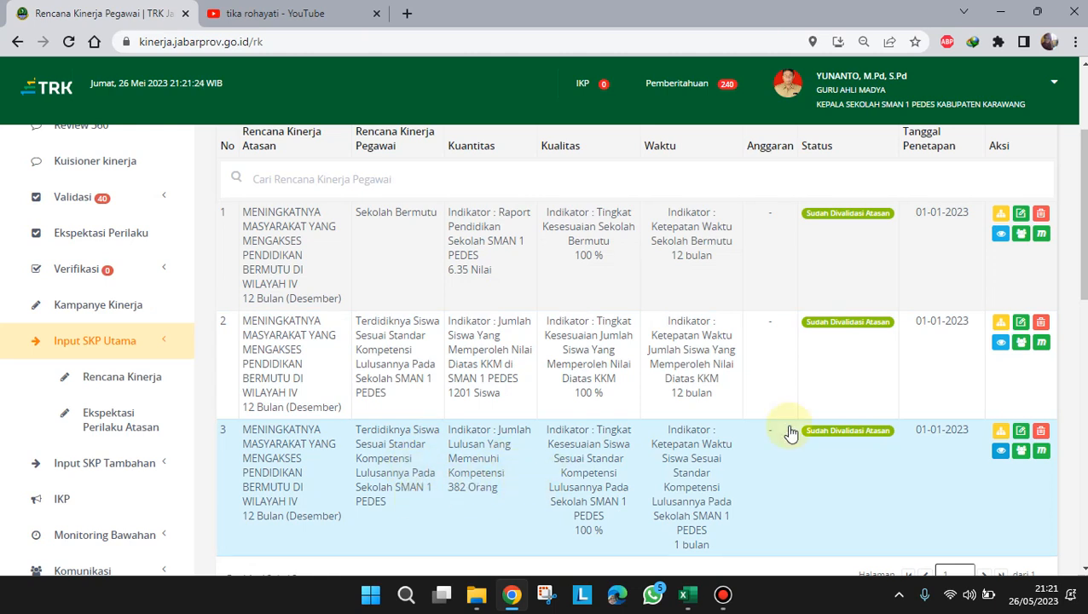
- Open the Sekolah Bermutu plan for editing, look through the Rencana Kinerja Atasan / Intervensi options, and close the form
click(1021, 215)
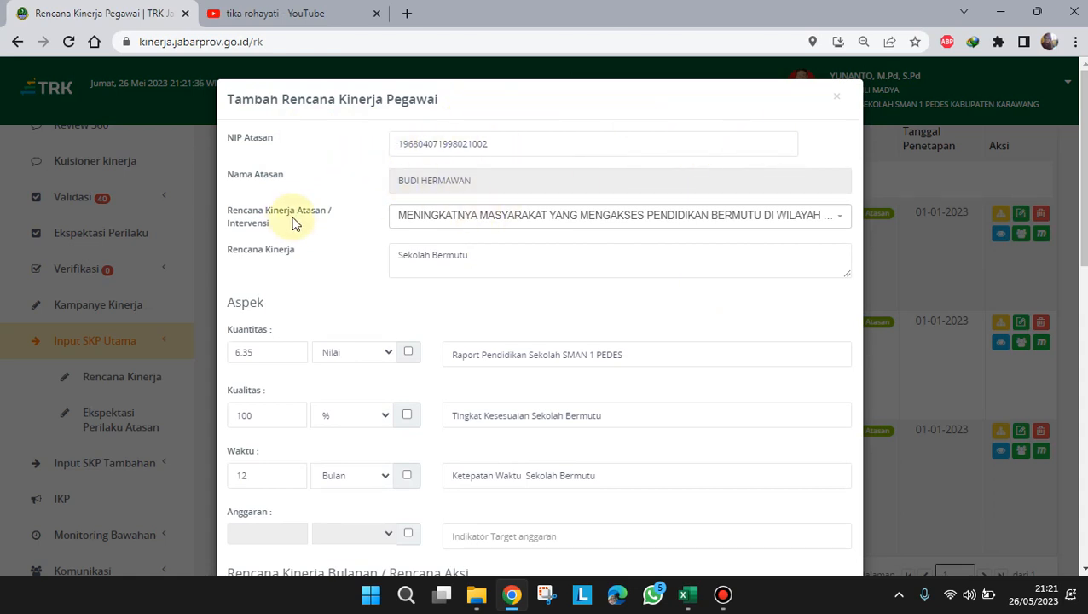
click(689, 227)
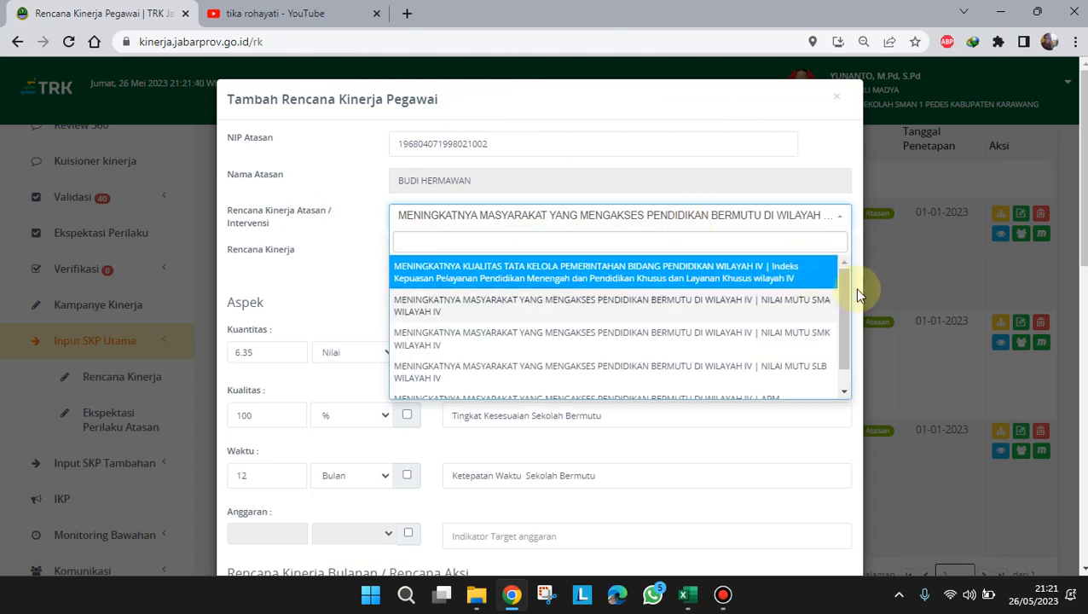
drag(842, 292, 845, 303)
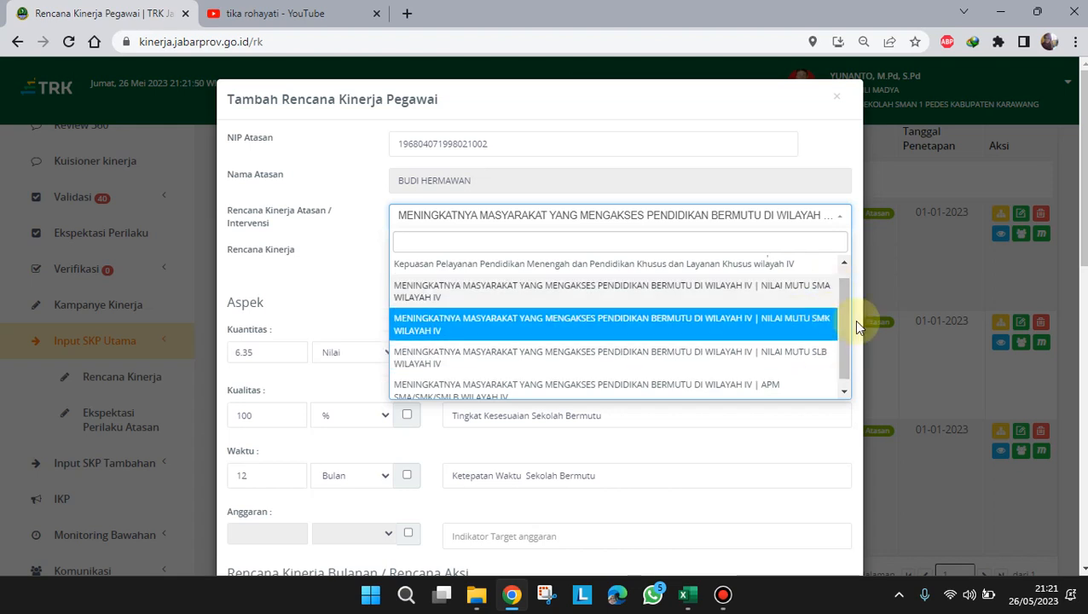
click(903, 281)
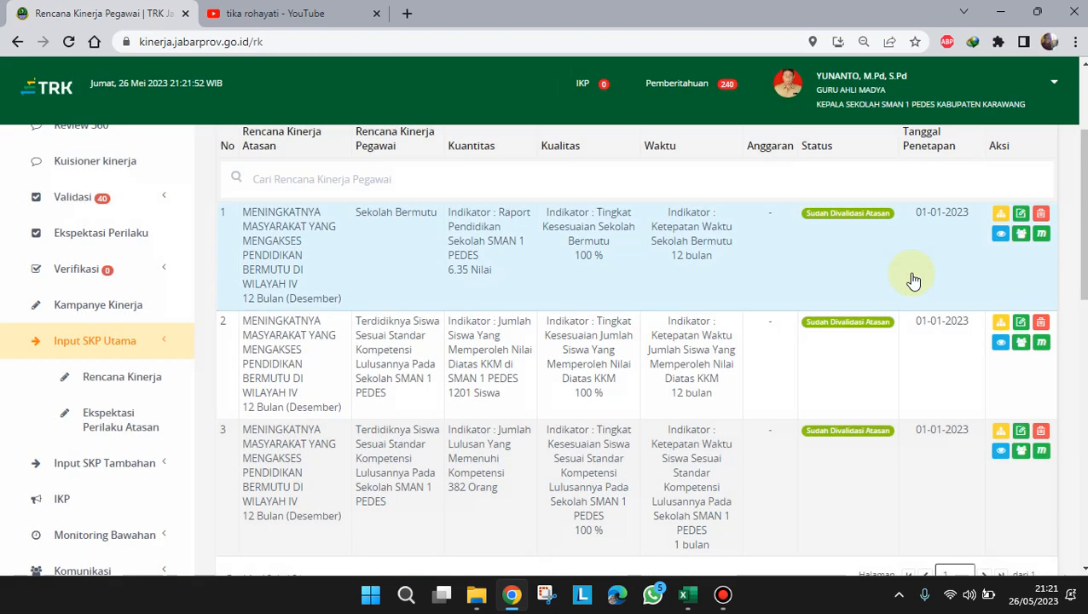
- Open the Sekolah Bermutu plan for editing and choose the NILAI MUTU SMA WILAYAH IV option under Rencana Kinerja Atasan / Intervensi
click(1016, 213)
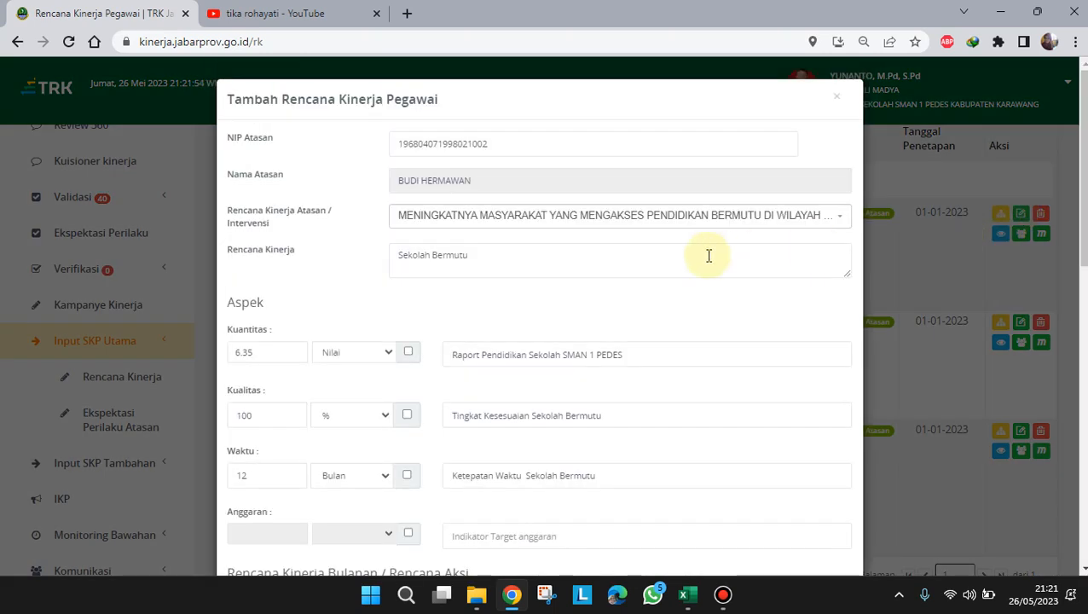
click(783, 223)
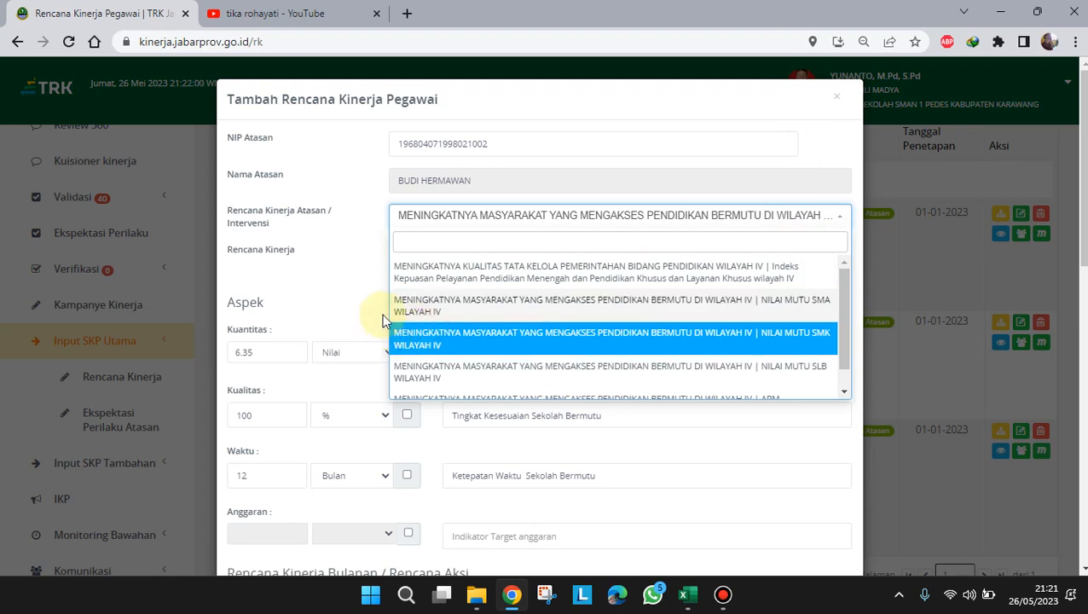
click(470, 313)
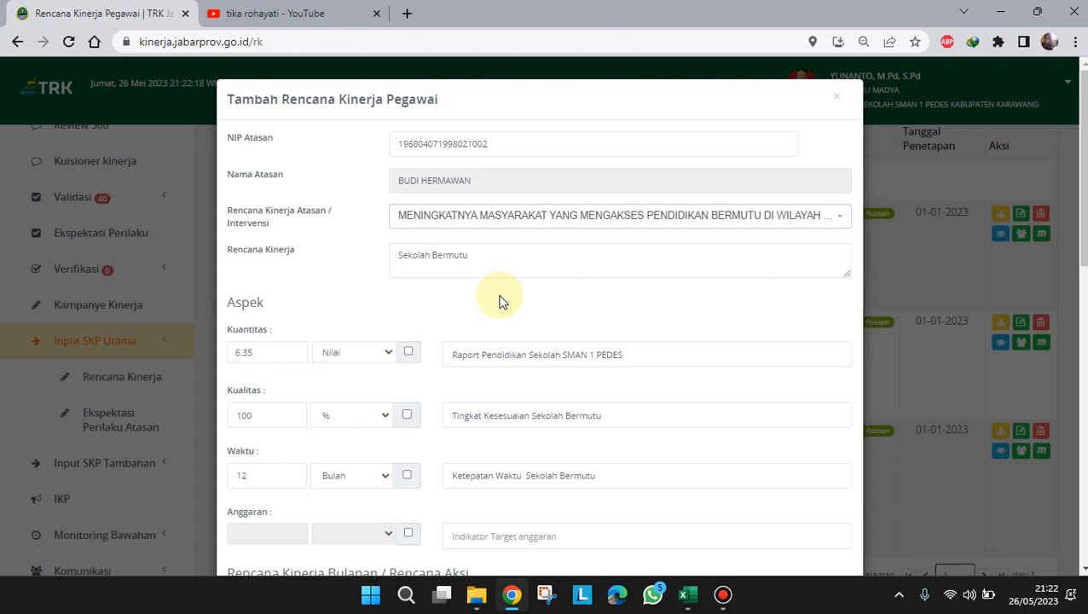
scroll(501, 302, down, 1)
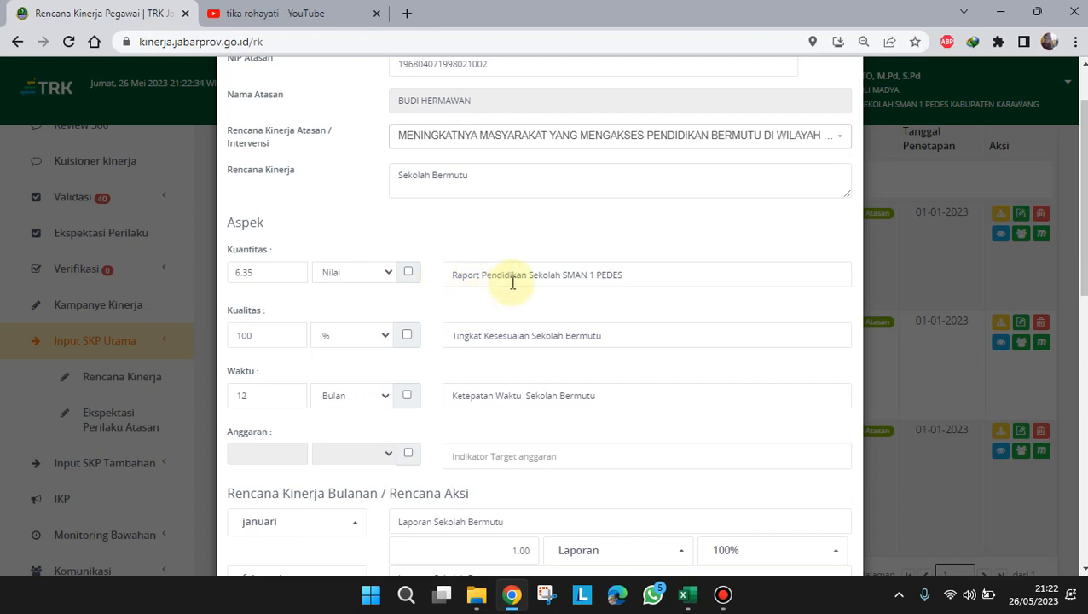
- Switch to the Excel cascading workbook, enlarge the KEPSEK sheet to 110%, and read the comment on the Sekolah Bermutu kuantitas target in cell I18
click(692, 600)
scroll(704, 495, down, 2)
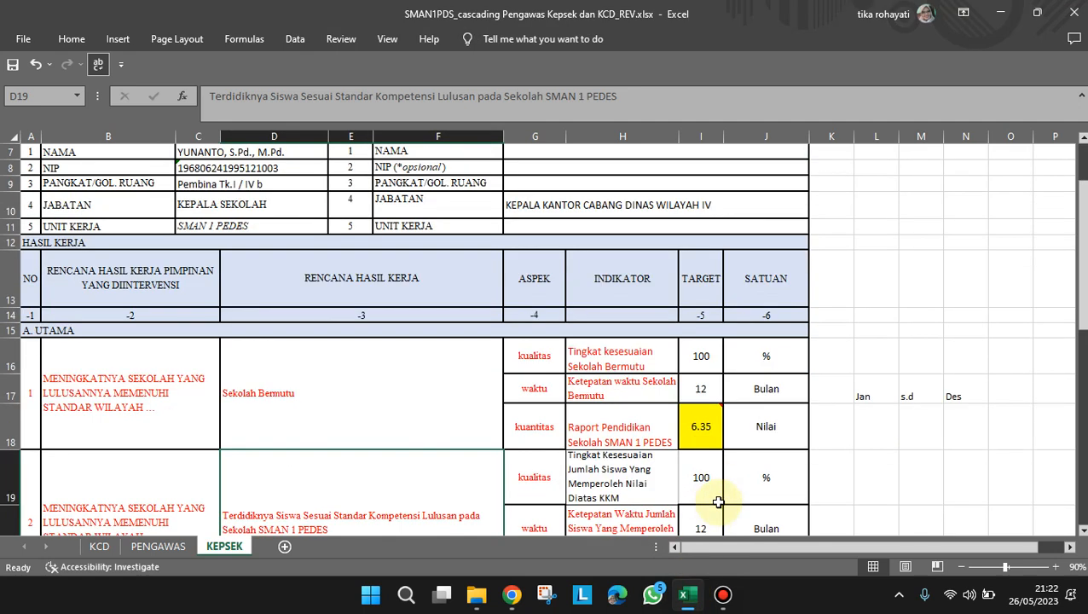
click(717, 428)
click(1055, 567)
click(1056, 567)
mouse_move(670, 424)
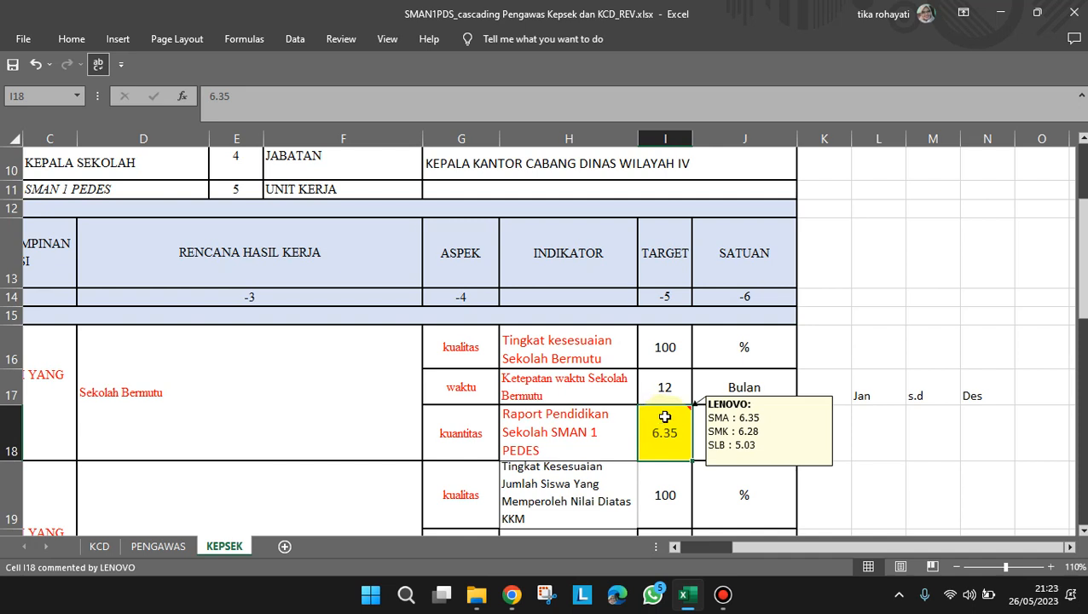
- Switch back to the TRK form in Chrome and examine the Sekolah Bermutu Aspek targets and monthly Rencana Aksi entries from January to December
click(526, 597)
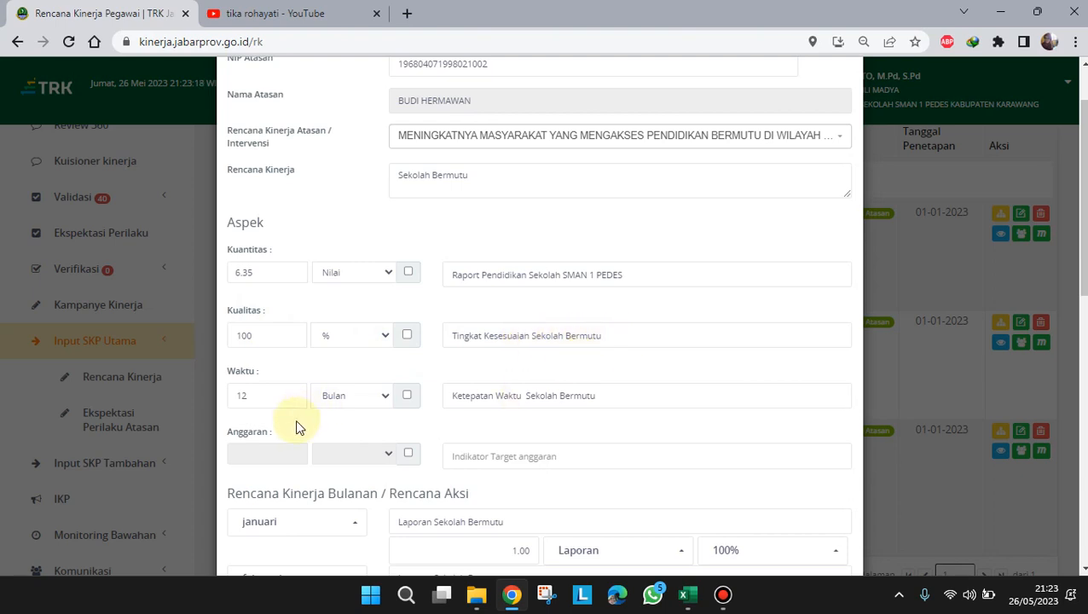
scroll(296, 417, down, 1)
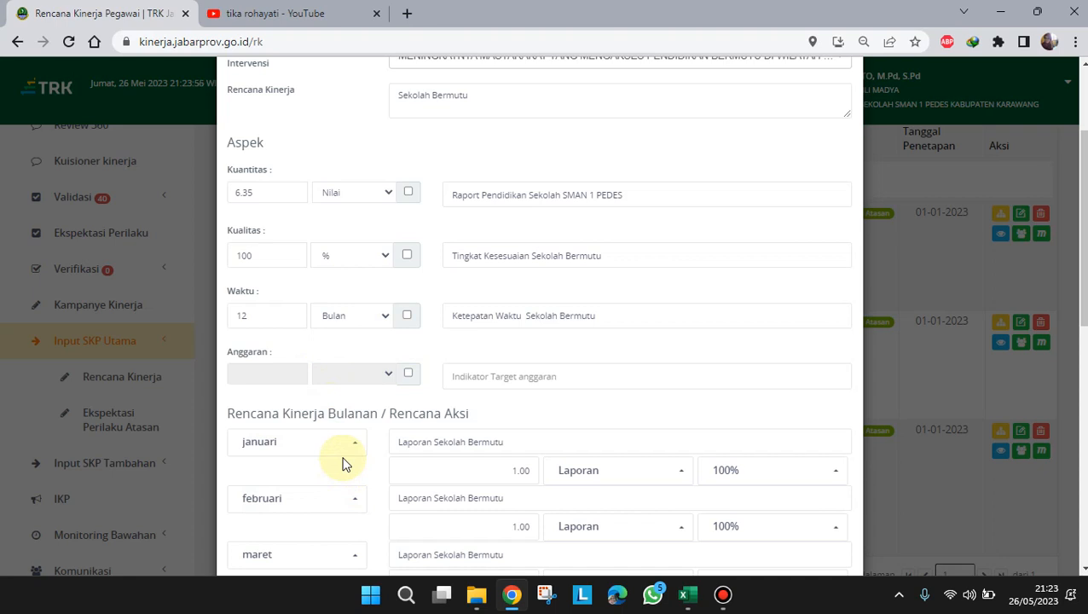
scroll(342, 463, down, 1)
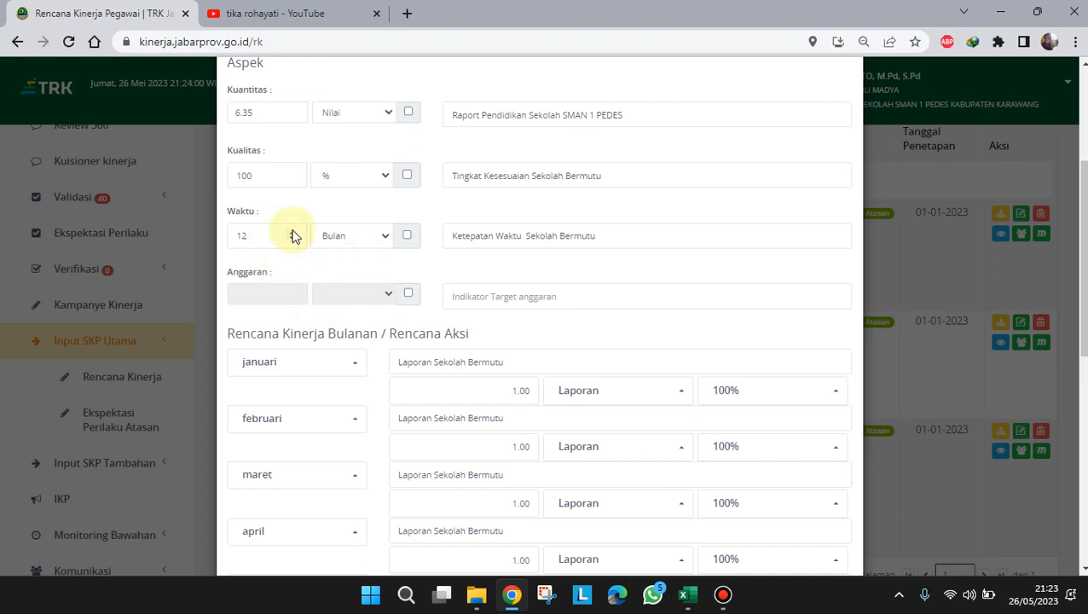
scroll(341, 290, down, 2)
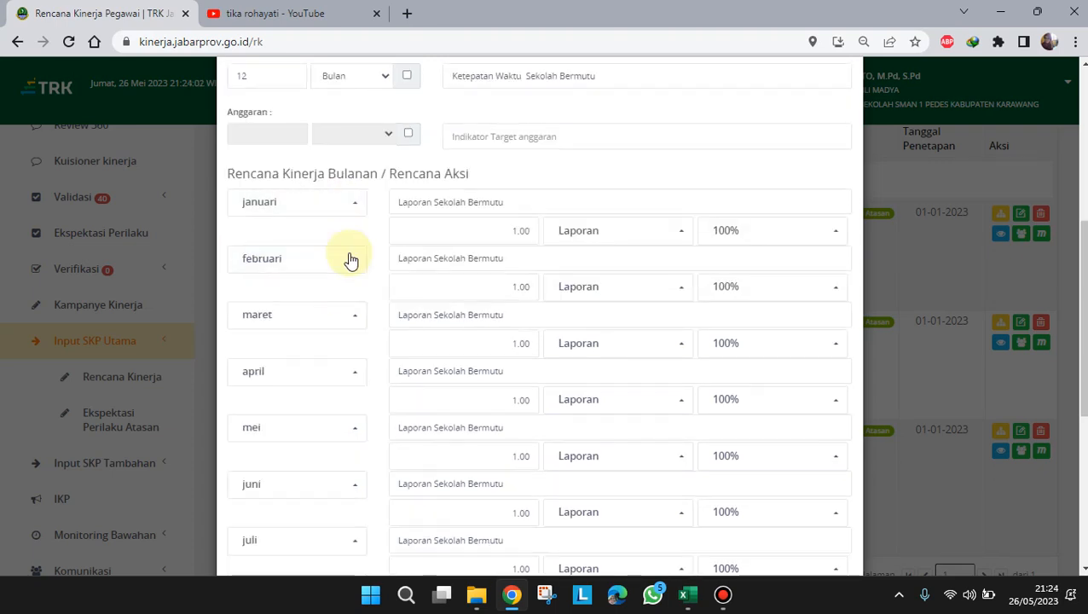
scroll(351, 265, down, 4)
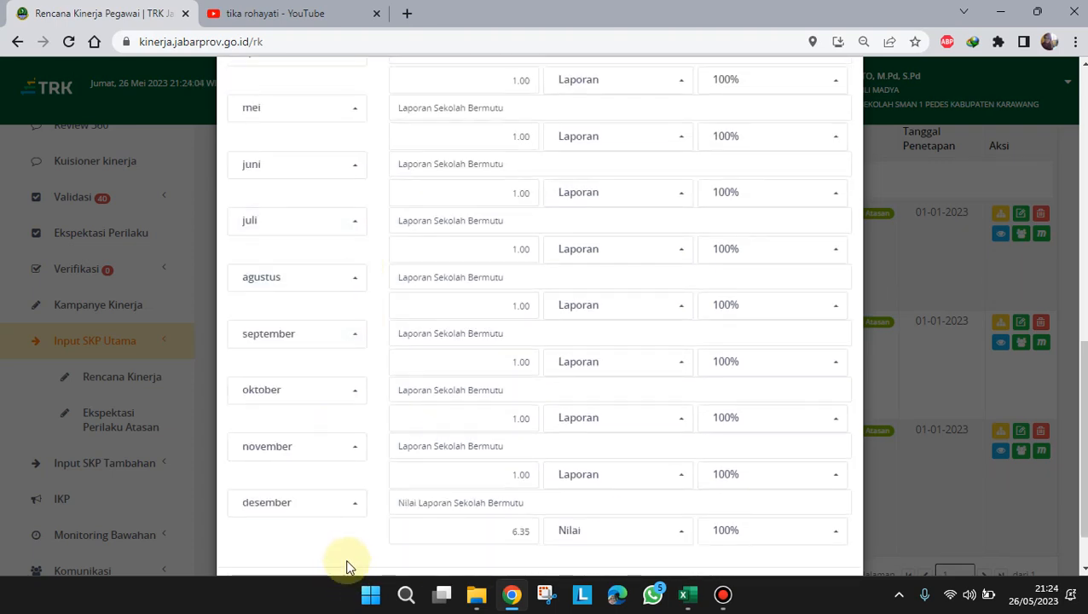
scroll(344, 554, up, 4)
scroll(324, 230, down, 3)
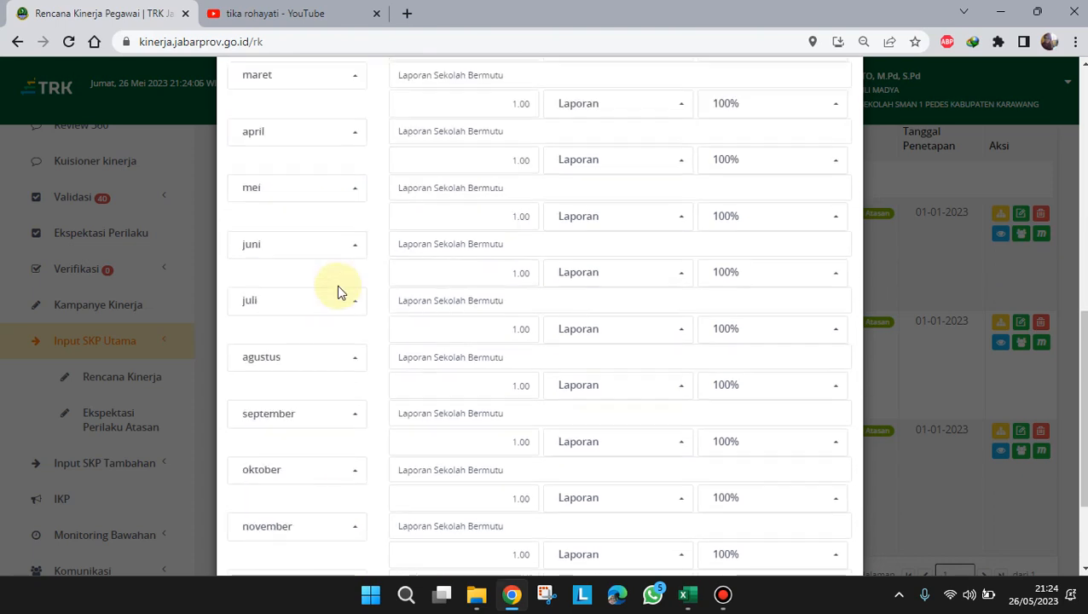
scroll(492, 474, up, 4)
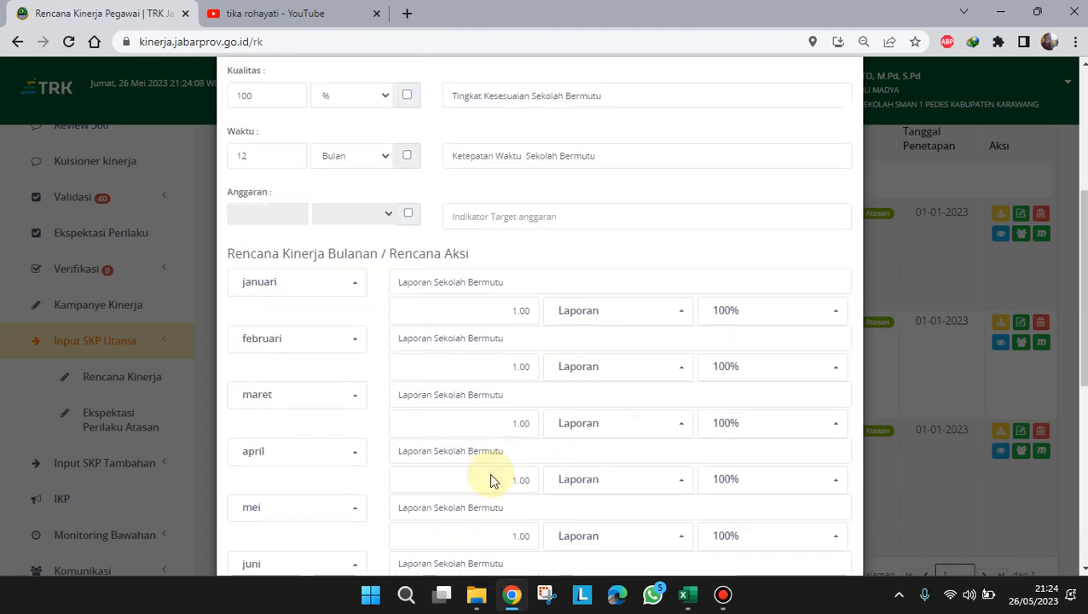
scroll(521, 294, up, 1)
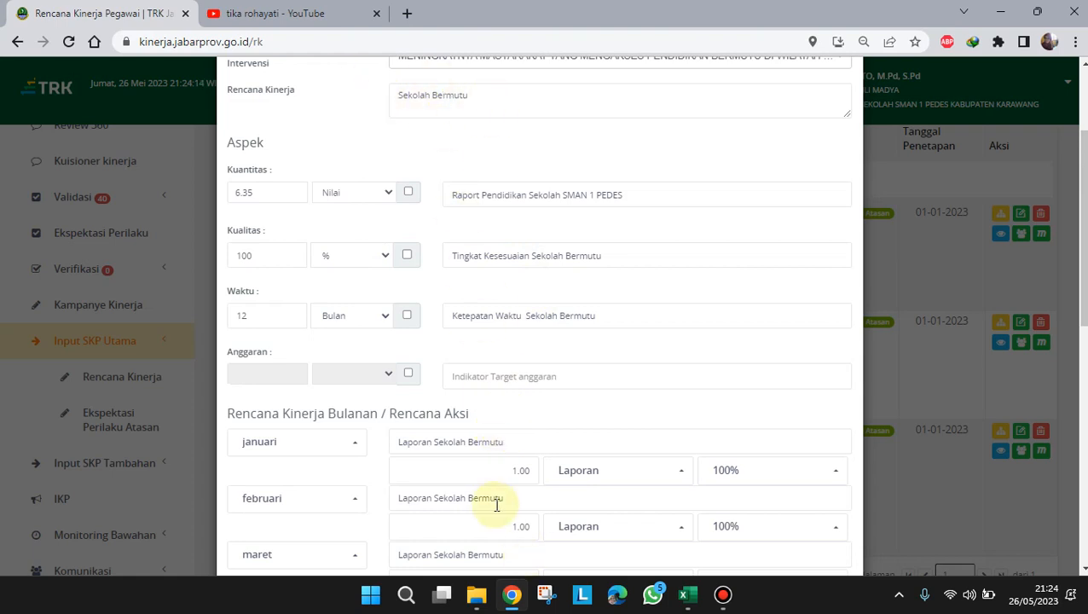
scroll(498, 503, down, 1)
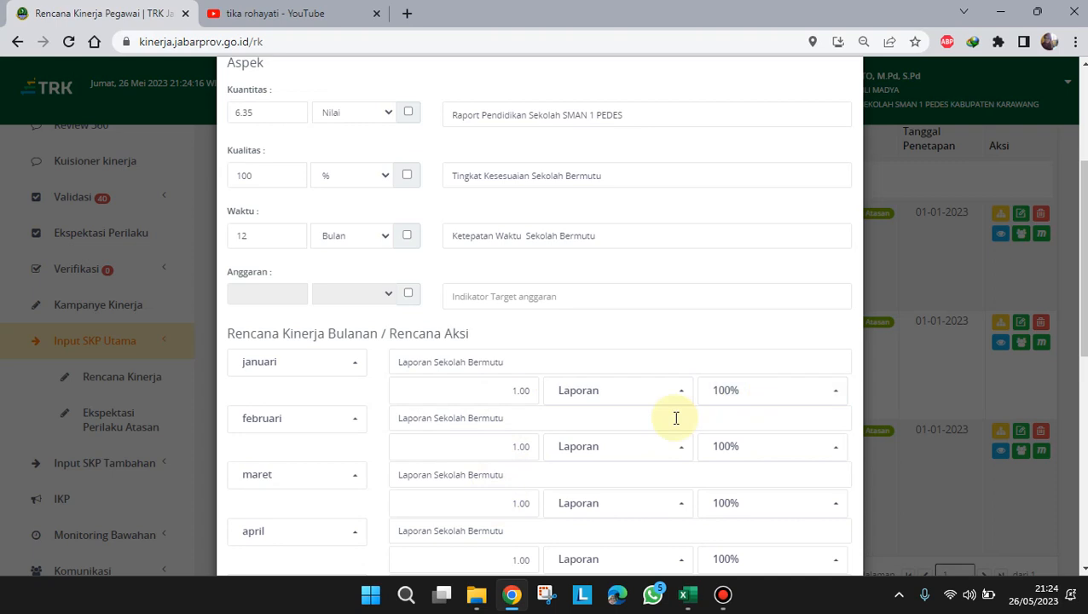
scroll(537, 421, down, 2)
scroll(537, 421, down, 5)
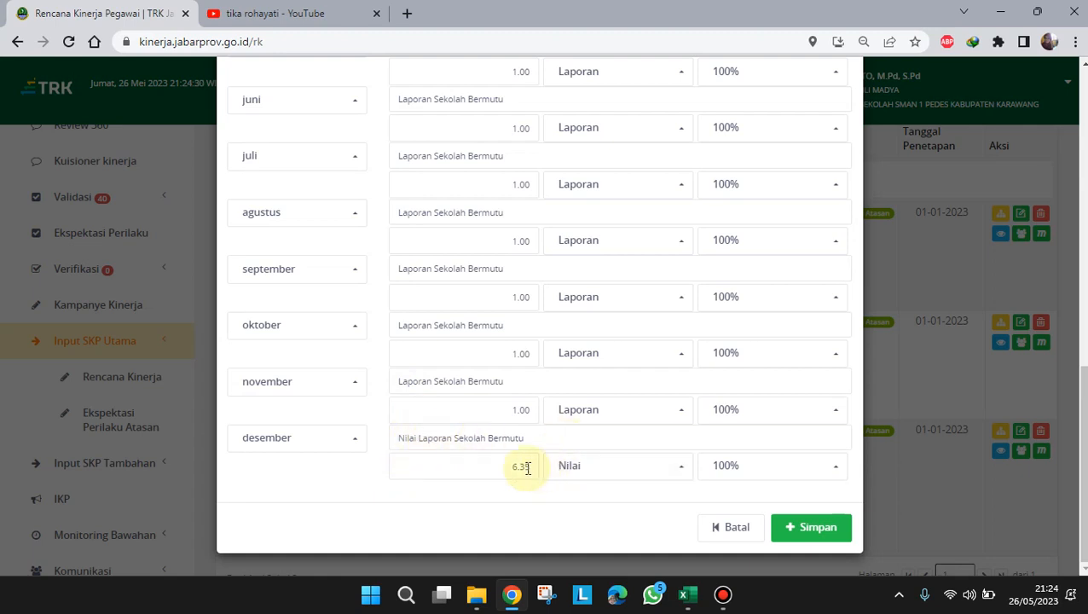
scroll(494, 474, up, 7)
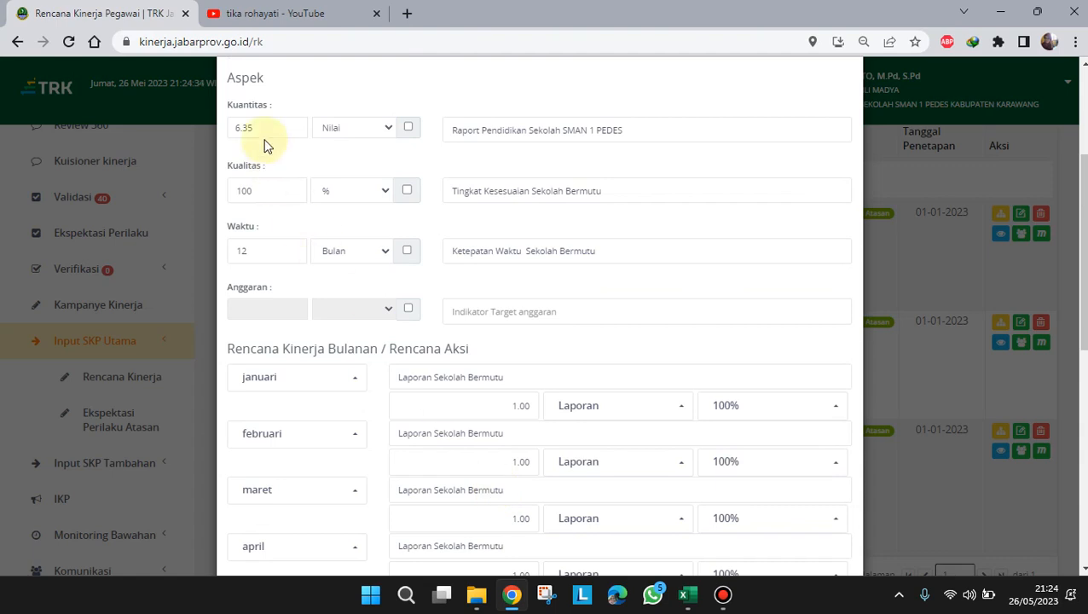
scroll(518, 497, down, 5)
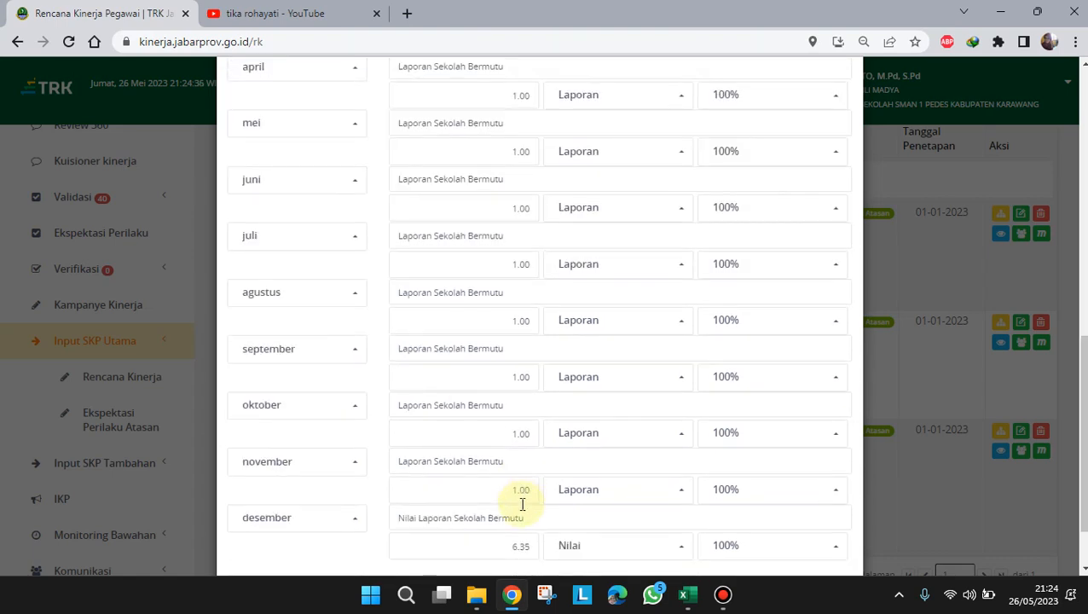
scroll(588, 512, down, 1)
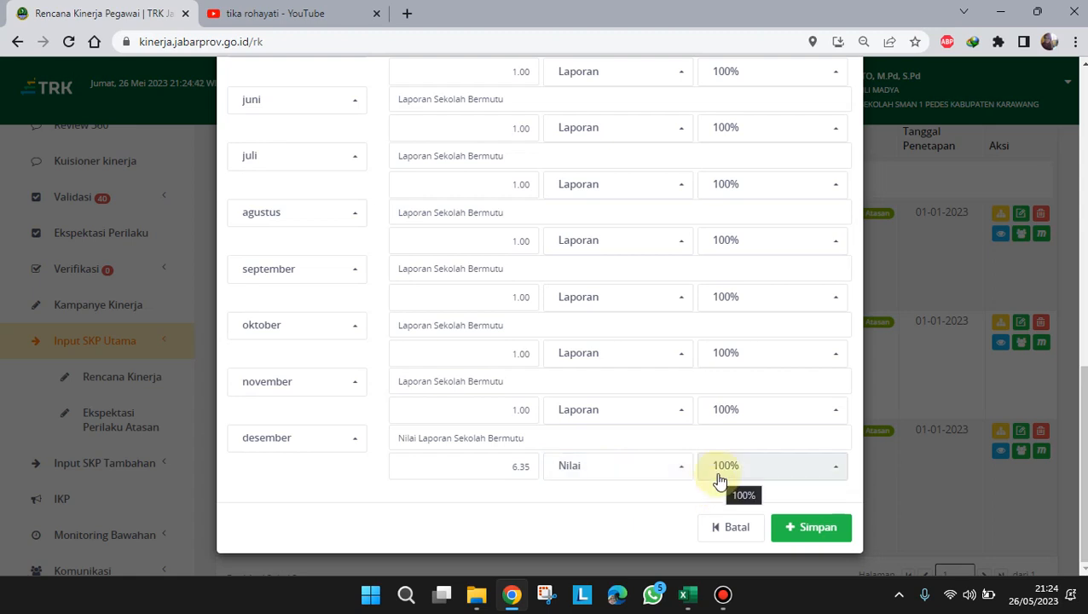
- Recheck the Sekolah Bermutu form from the December entry back to its heading, and close it without saving
click(801, 540)
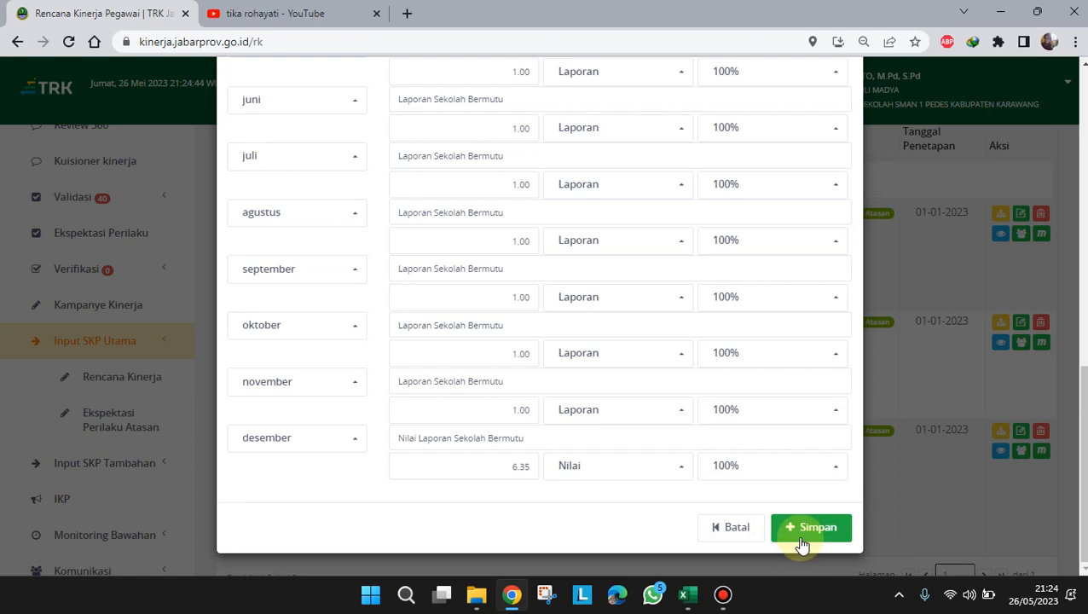
scroll(748, 493, up, 1)
scroll(749, 503, down, 1)
scroll(747, 506, up, 5)
scroll(748, 503, up, 3)
scroll(748, 510, down, 8)
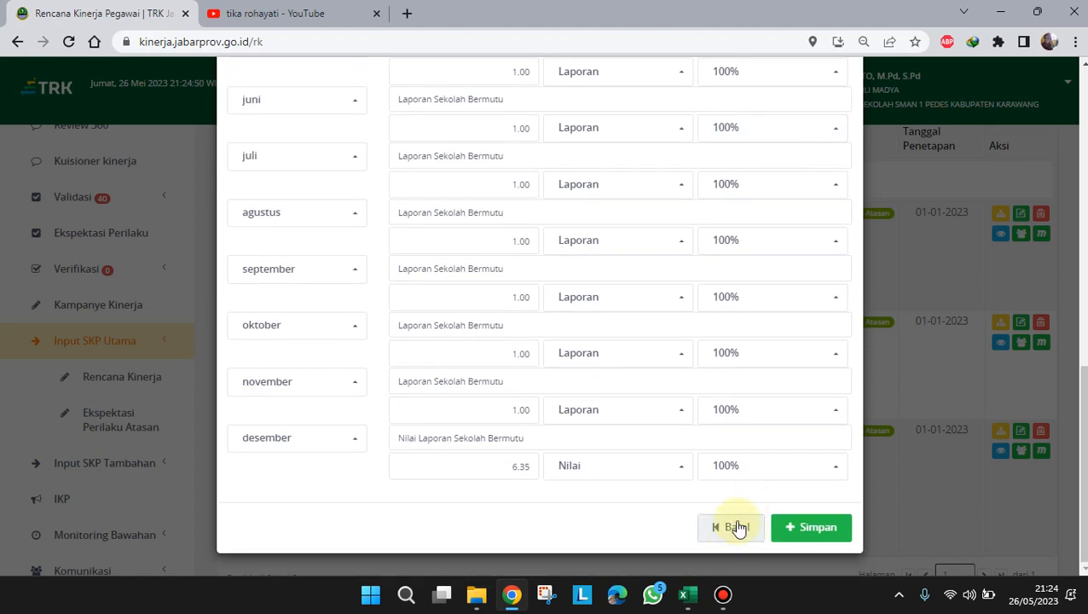
scroll(738, 522, up, 7)
scroll(713, 491, up, 1)
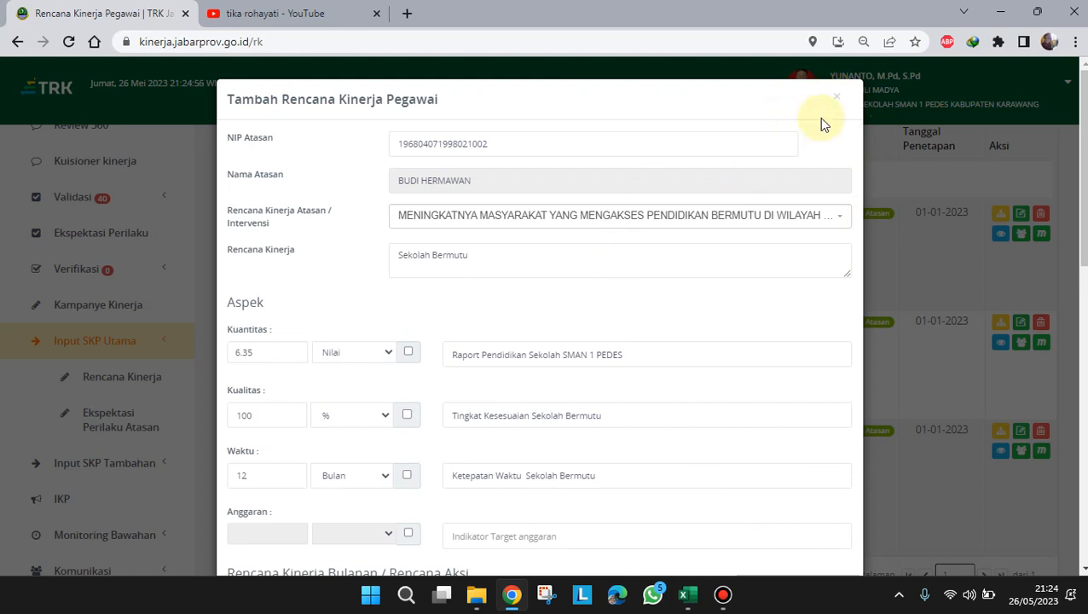
click(836, 99)
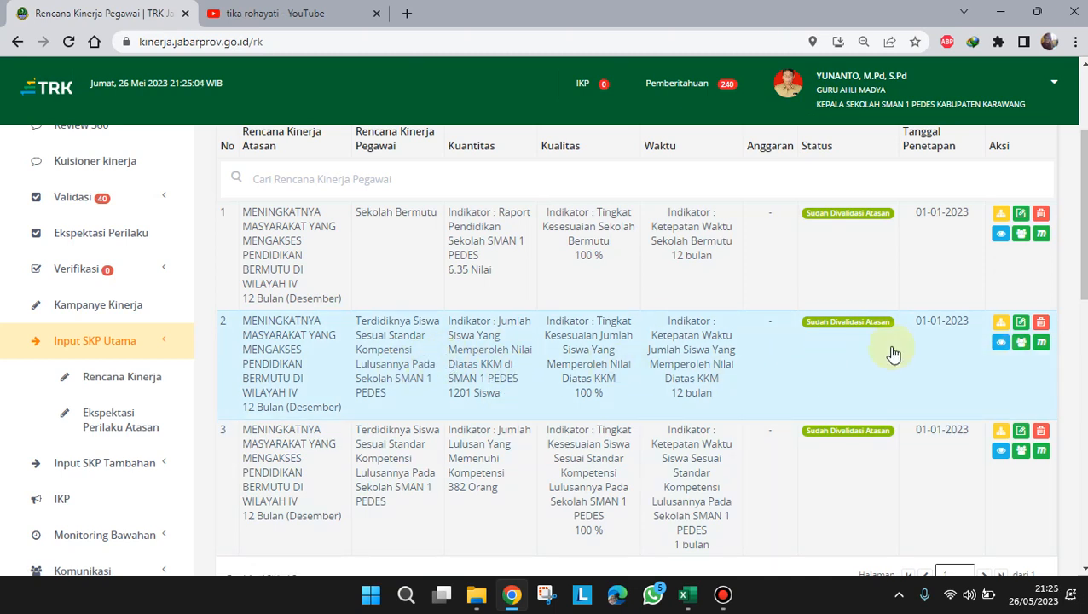
- Open the second performance plan, about students scoring above KKM, for editing and examine its Aspek and monthly entries
click(1021, 324)
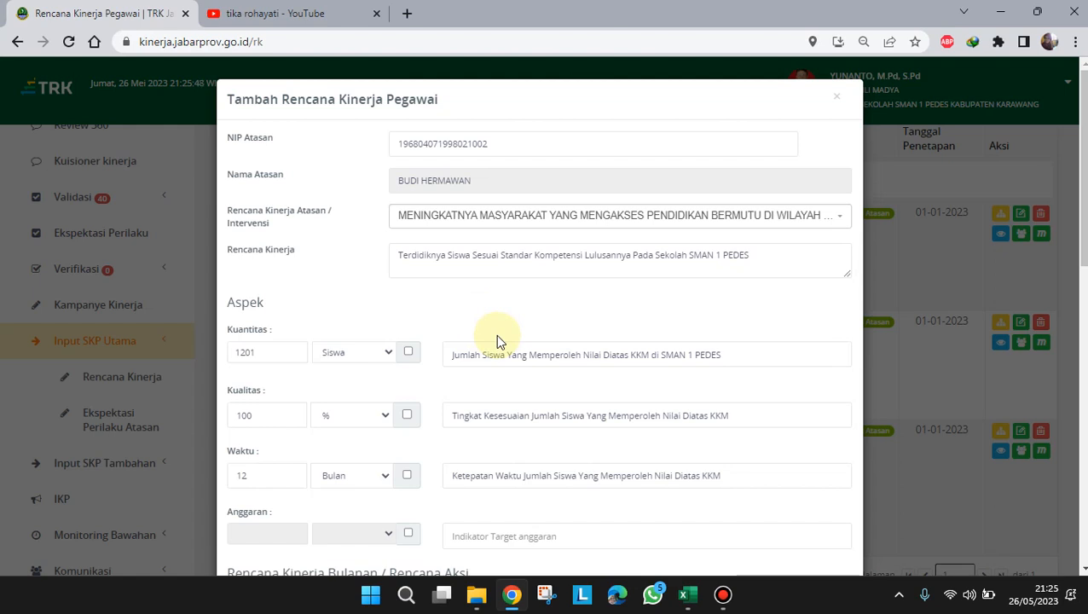
click(834, 103)
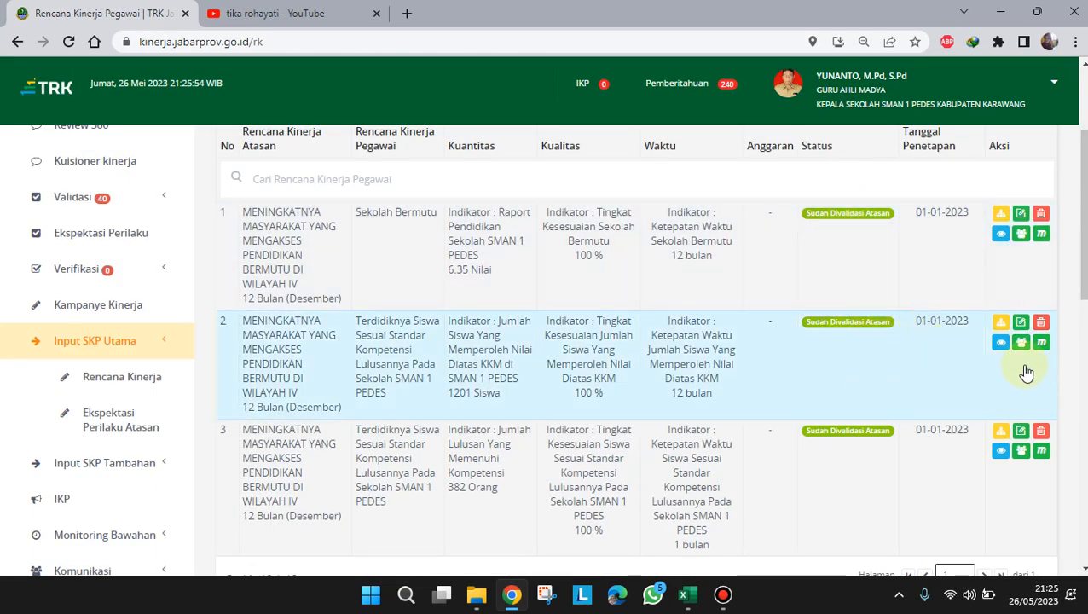
click(1020, 324)
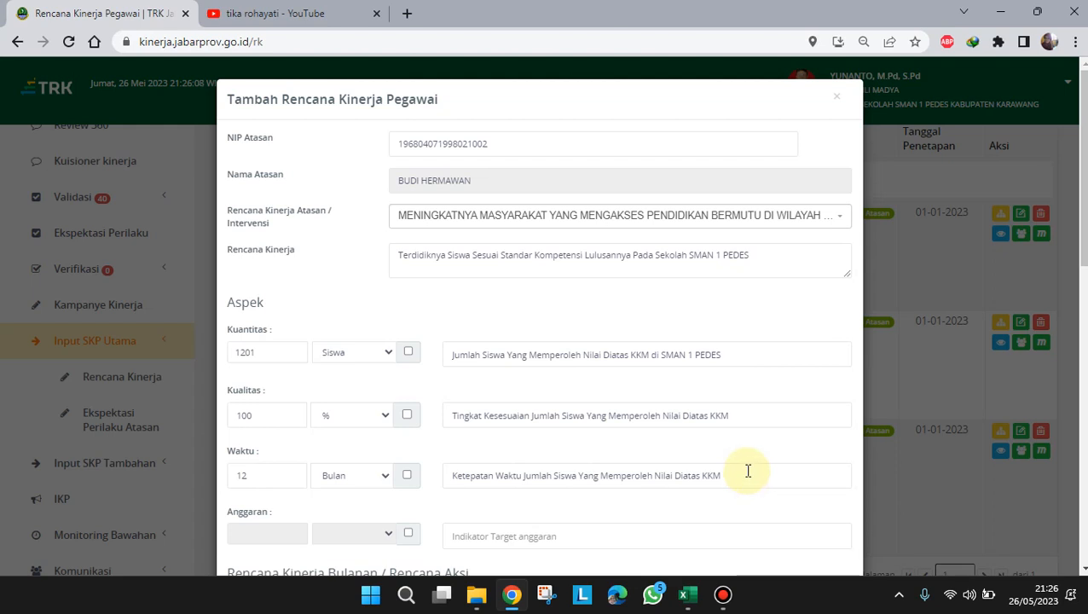
scroll(748, 476, down, 2)
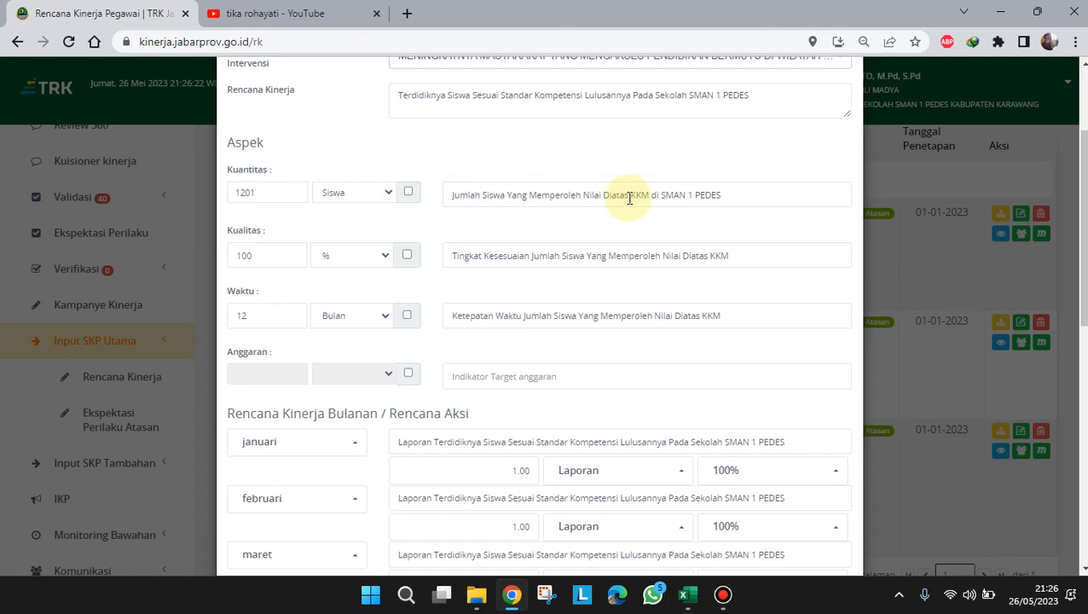
- Switch to the Excel workbook and examine the KEPSEK sheet's indicators, targets and units for the two Terdidiknya Siswa plans
click(695, 596)
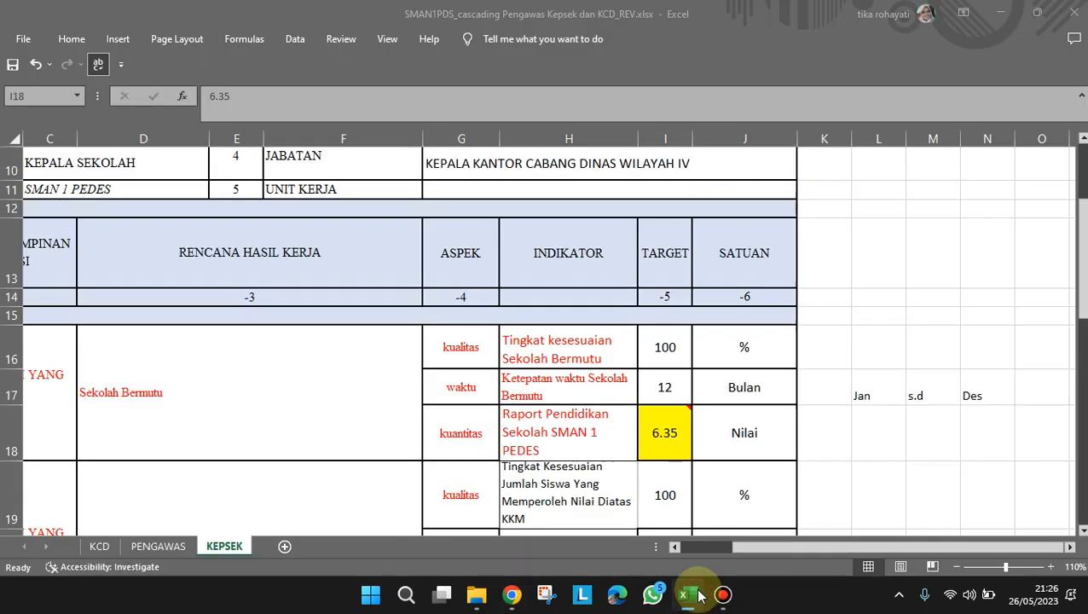
scroll(775, 340, down, 3)
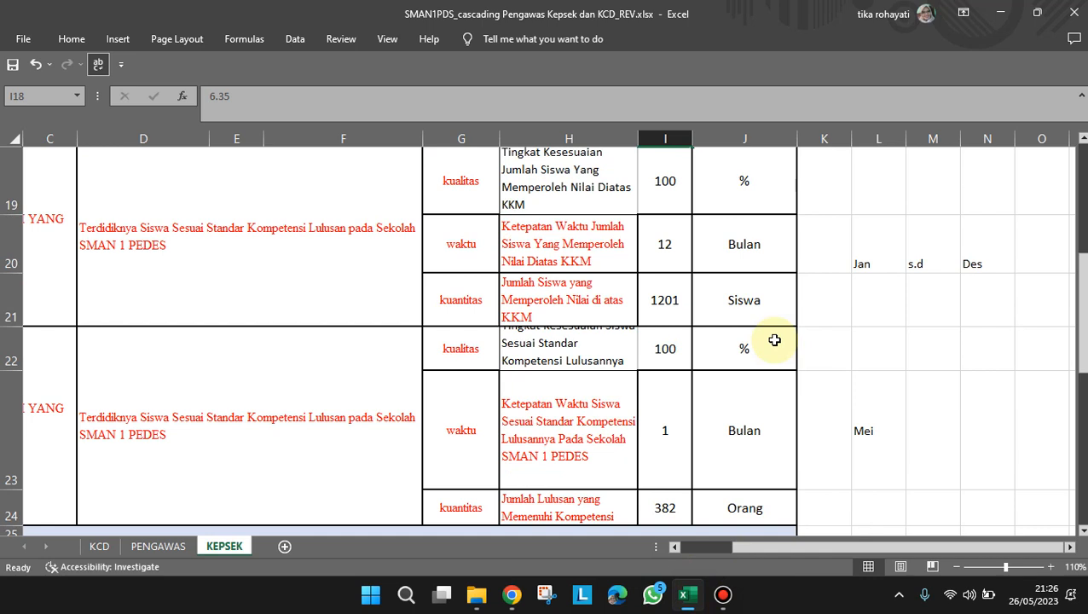
key(super)
click(850, 370)
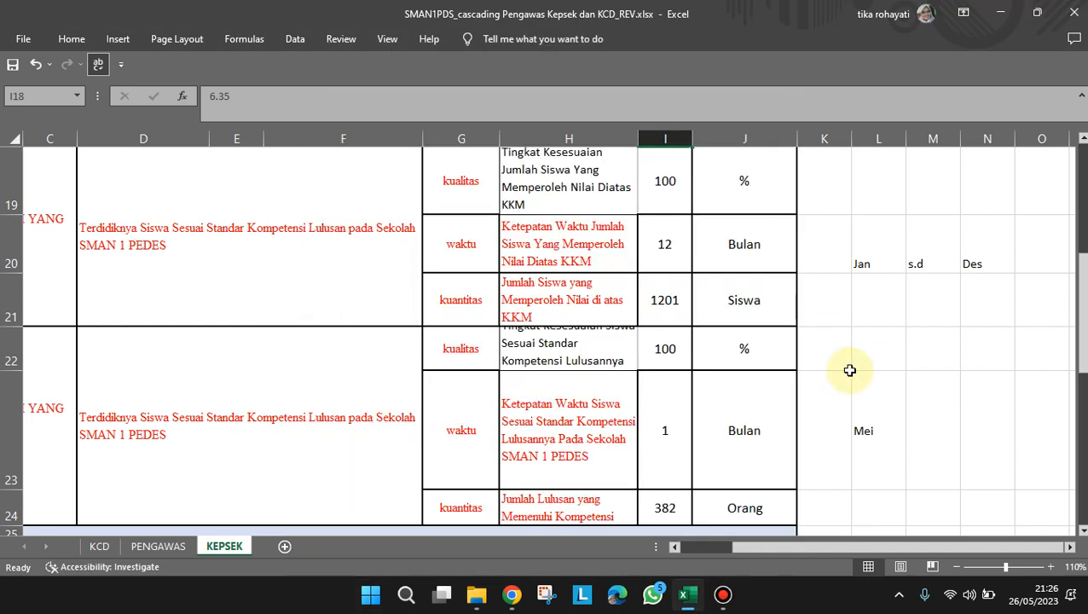
scroll(850, 370, down, 2)
scroll(850, 370, up, 3)
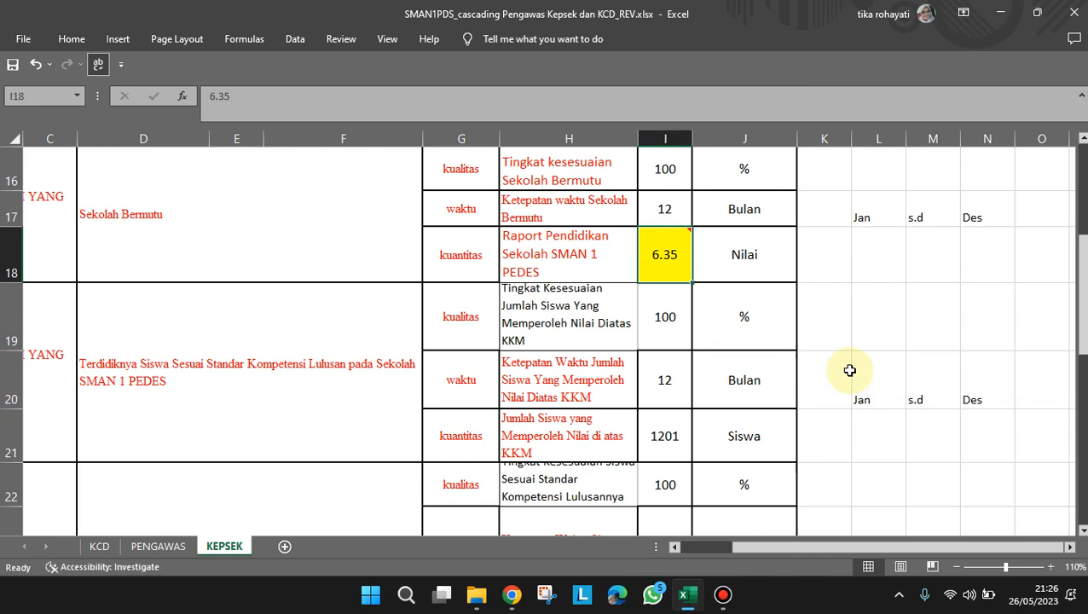
- Place Excel on the right half of the screen beside the Chrome TRK form, and zoom the KEPSEK sheet out to 90%
key(super+Right)
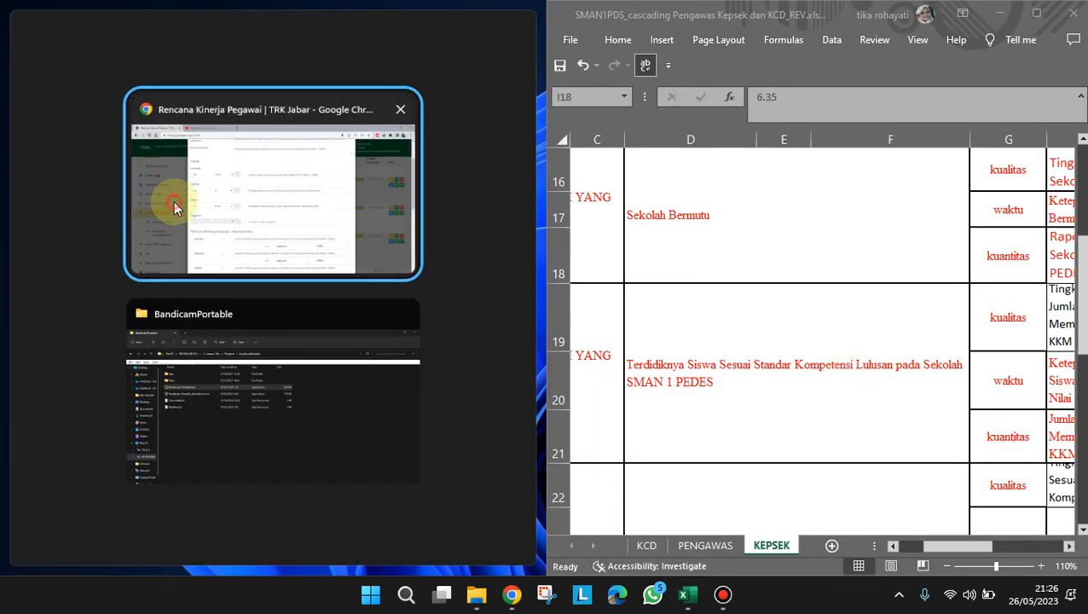
click(173, 204)
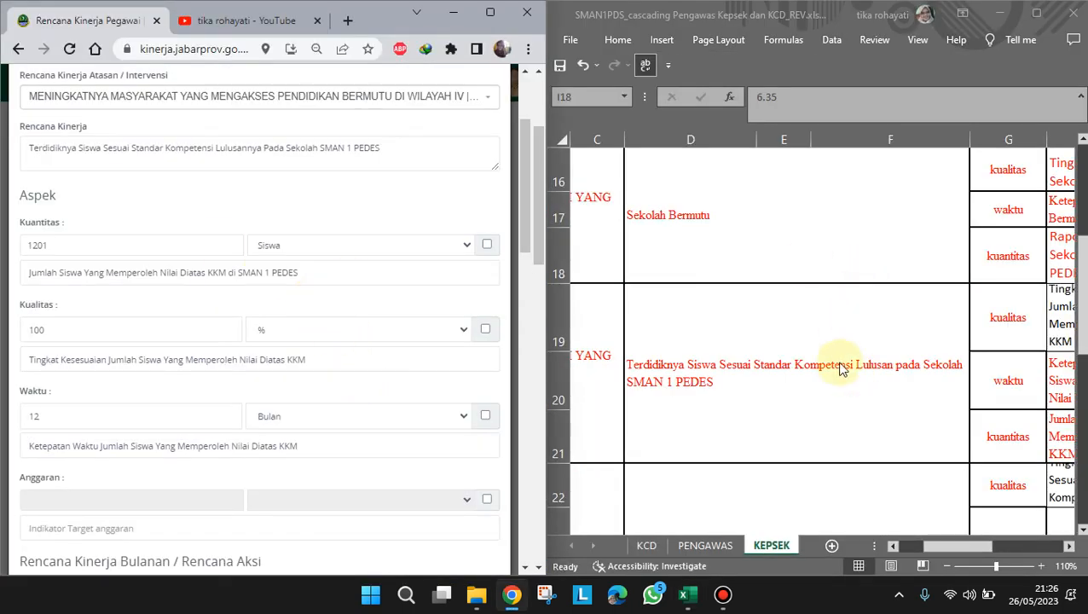
click(951, 543)
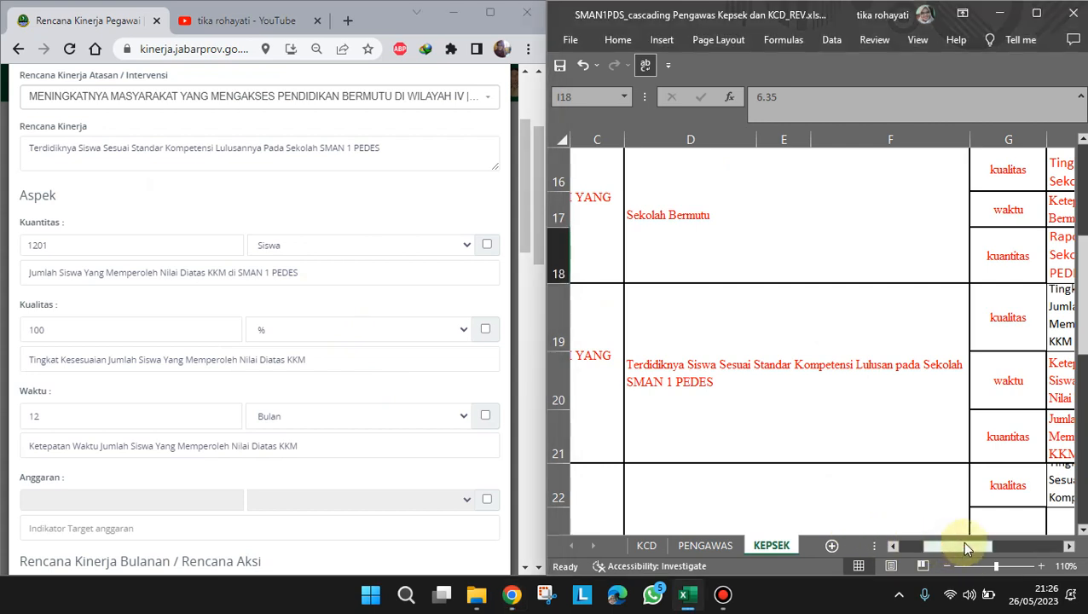
click(948, 566)
click(948, 566)
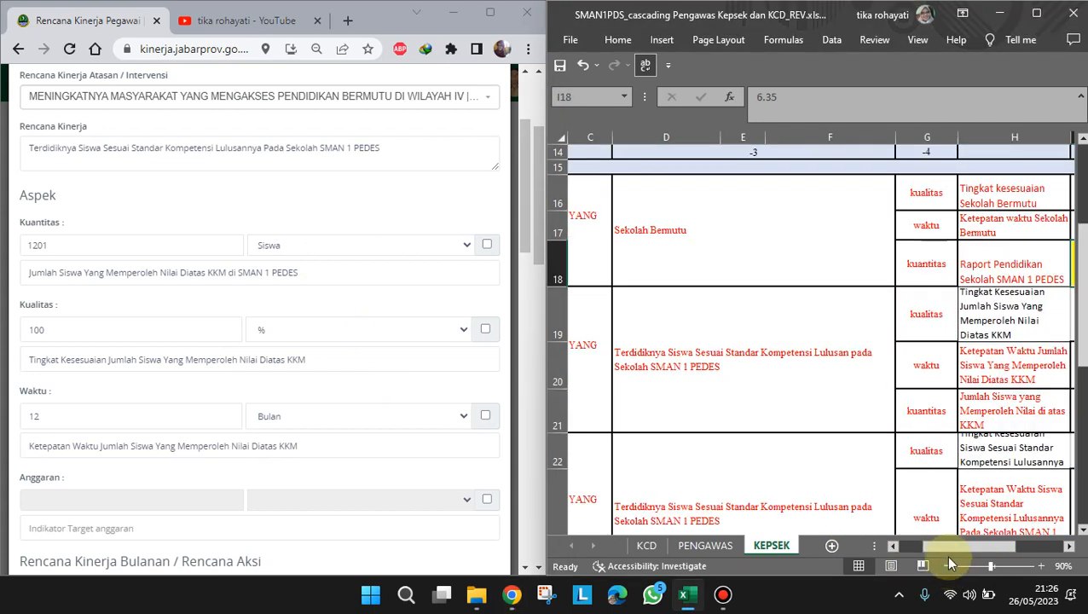
- Compare the second plan's Kuantitas, Kualitas and Waktu entries with their indicator, target and unit rows on the KEPSEK sheet
drag(954, 550, 962, 545)
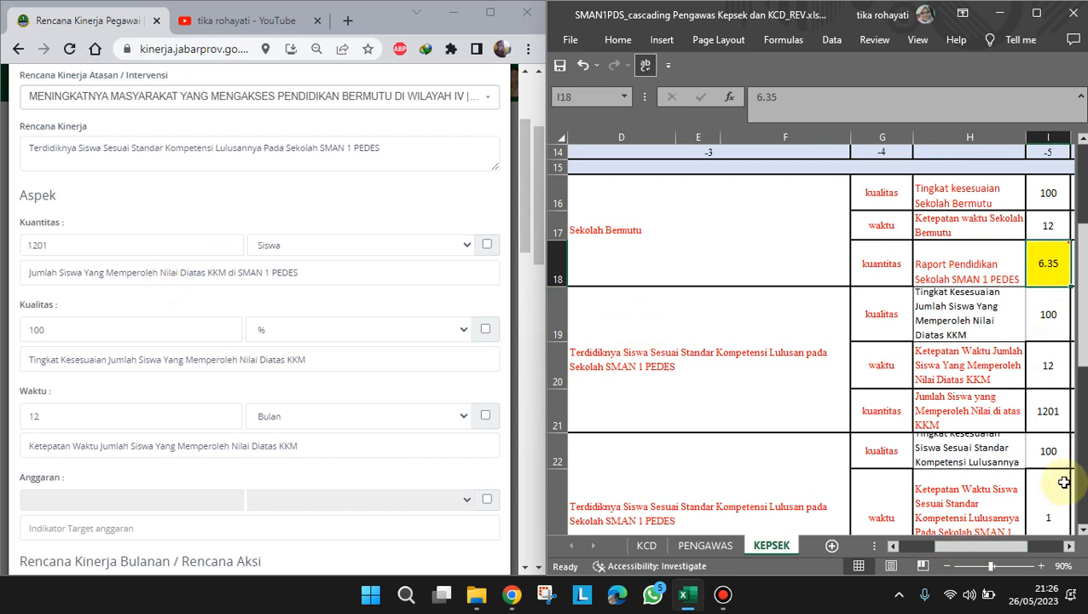
drag(1023, 553, 1065, 548)
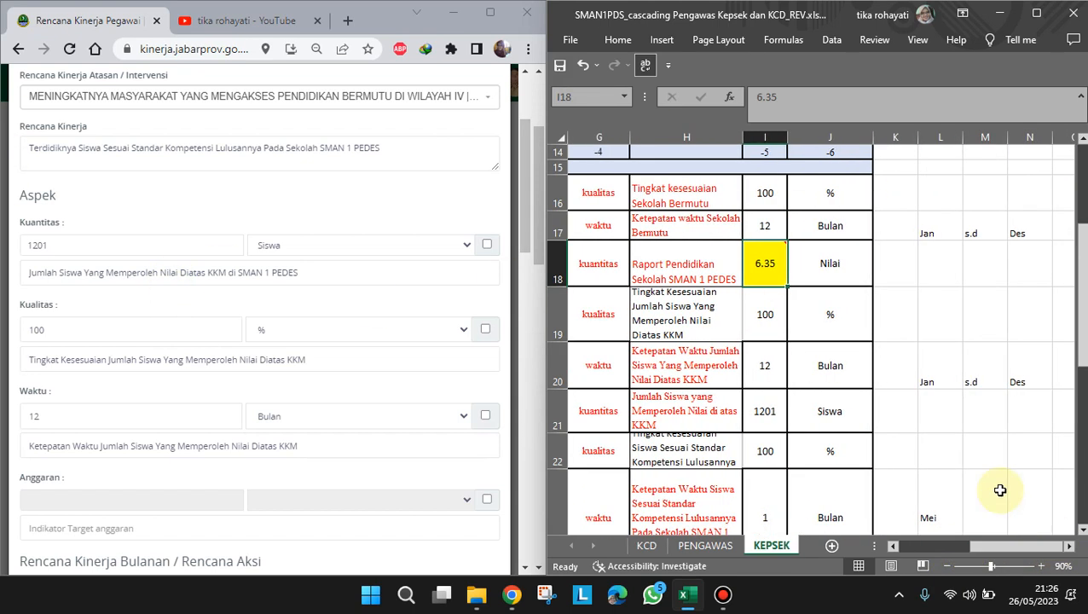
click(713, 416)
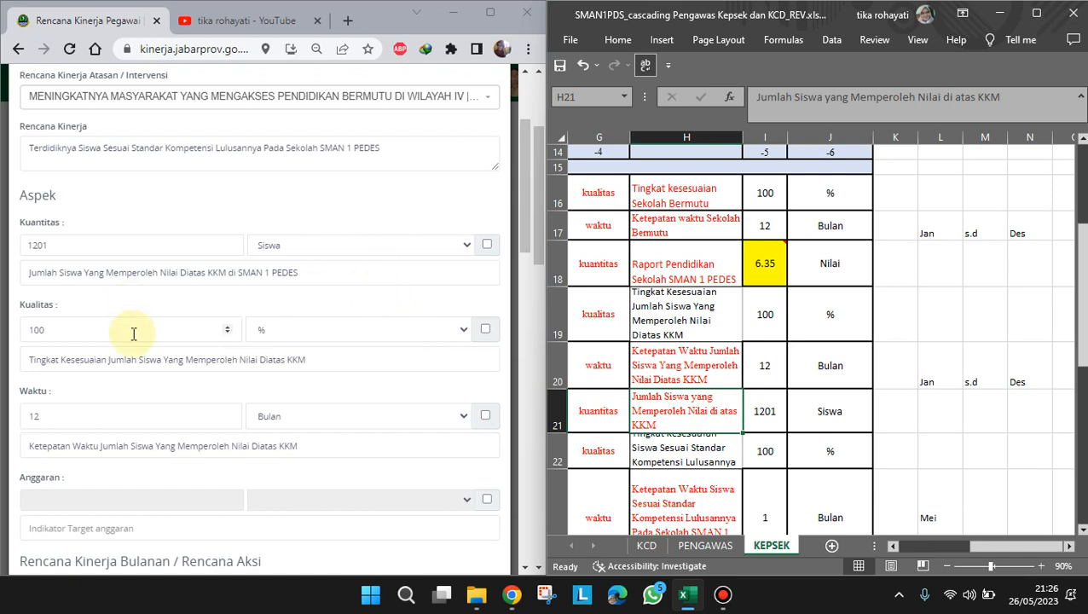
click(706, 461)
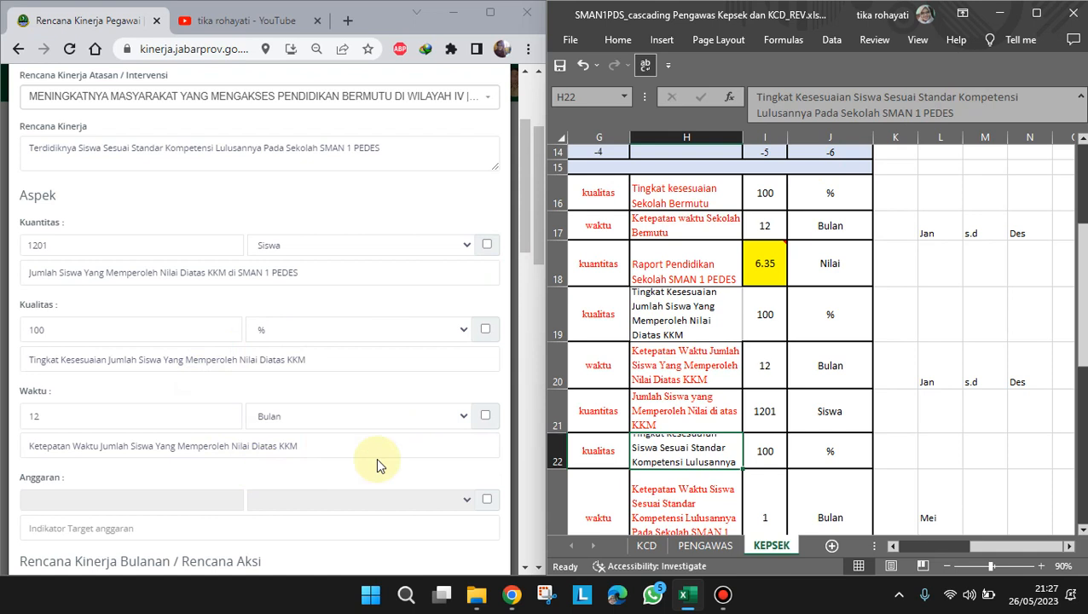
- Maximize the TRK form window and examine the second plan's monthly Rencana Aksi entries through December, rechecking them against the Aspek section
click(490, 14)
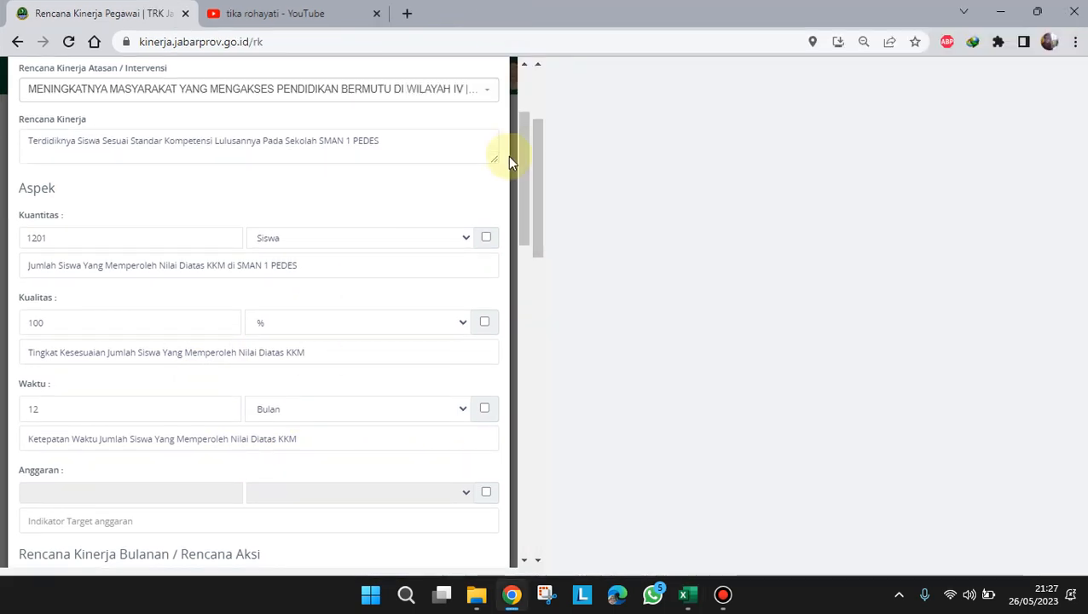
scroll(521, 299, down, 2)
scroll(523, 307, down, 4)
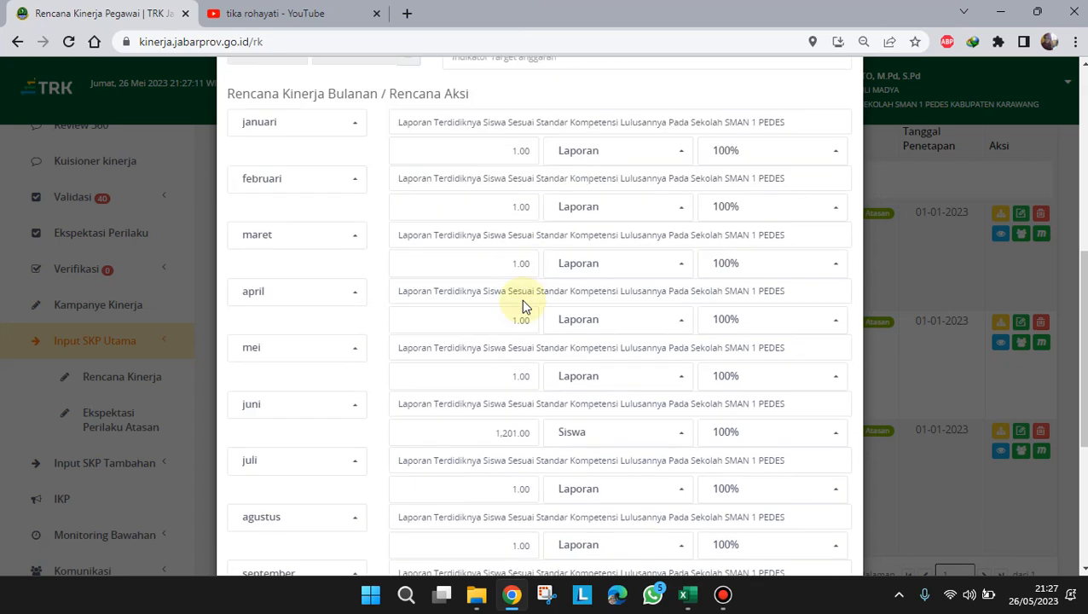
scroll(520, 299, down, 2)
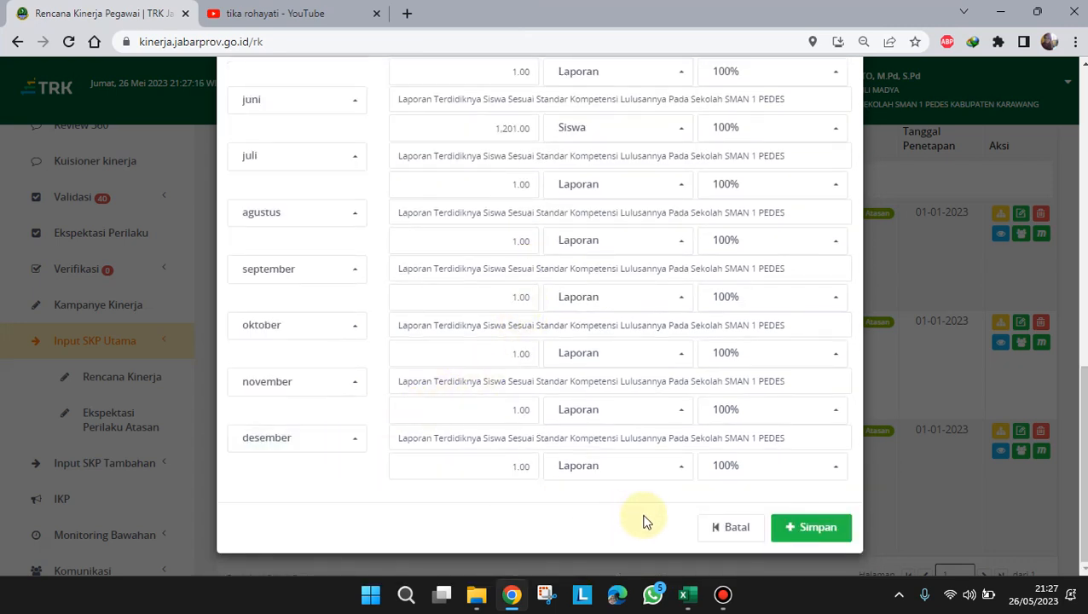
scroll(644, 515, up, 2)
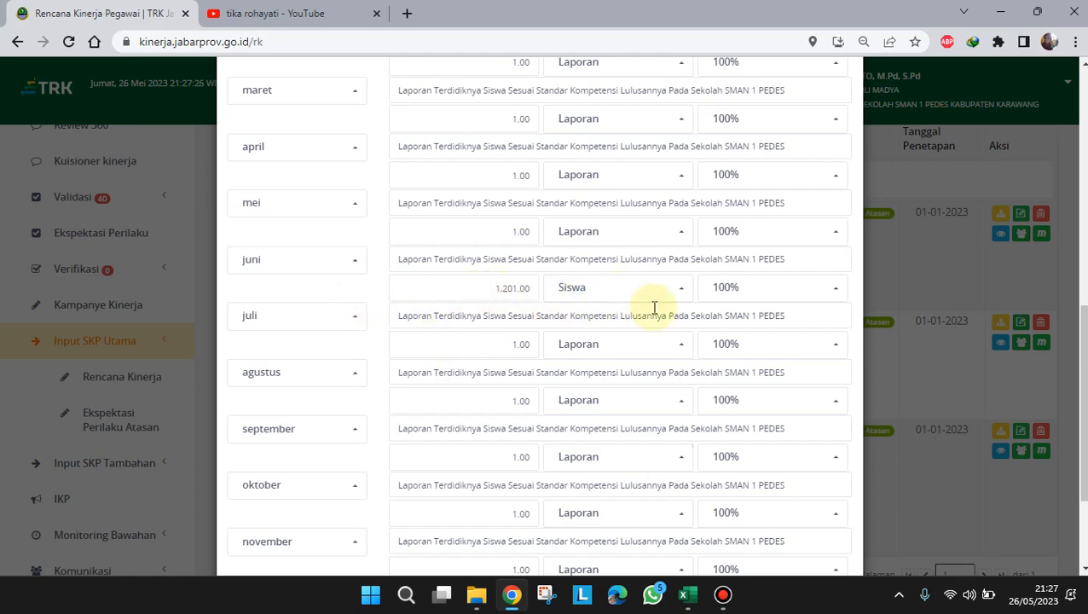
scroll(648, 328, up, 1)
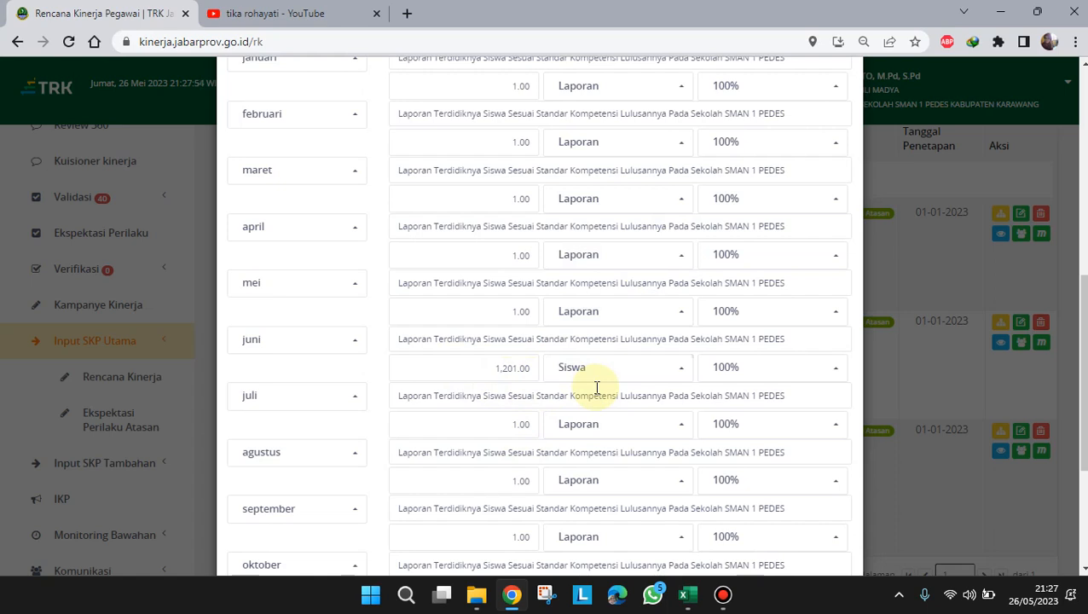
scroll(597, 388, up, 6)
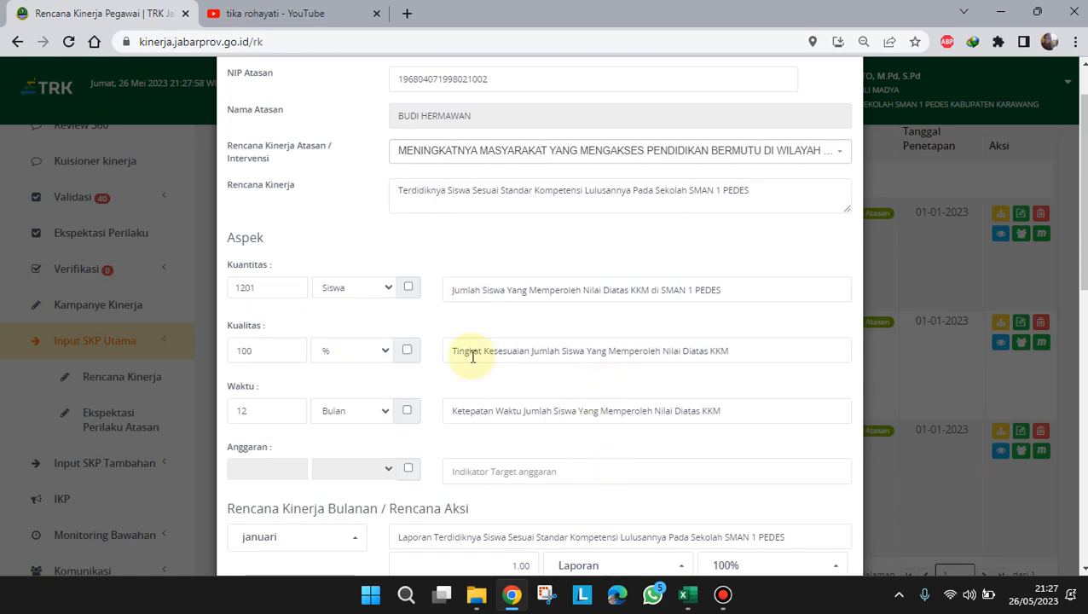
- Review the second plan's monthly entries once more down to December, and save the plan with confirmation
scroll(429, 495, down, 4)
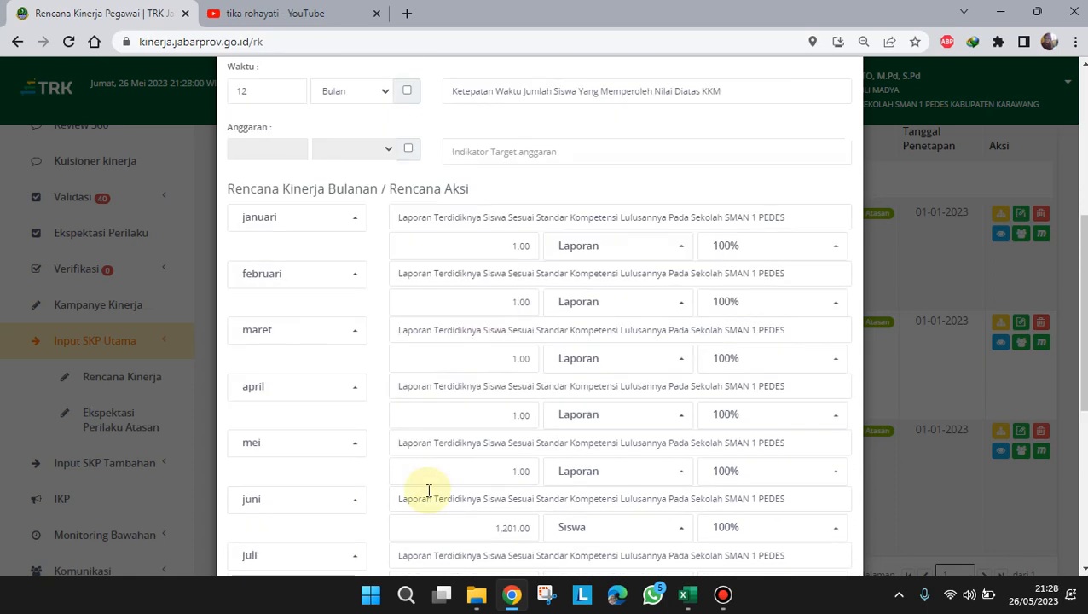
scroll(429, 491, down, 5)
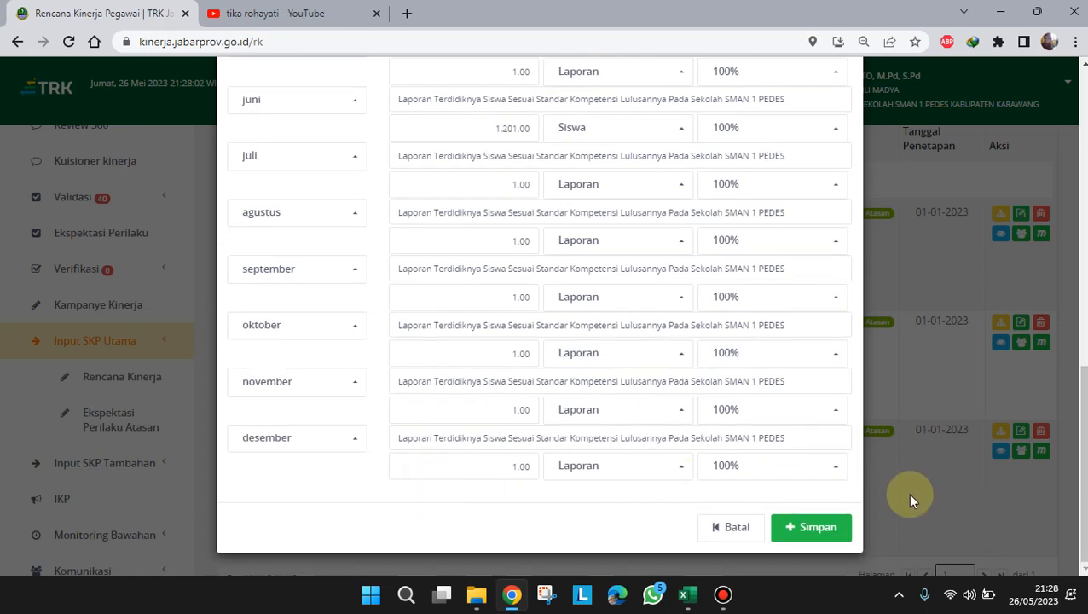
click(831, 535)
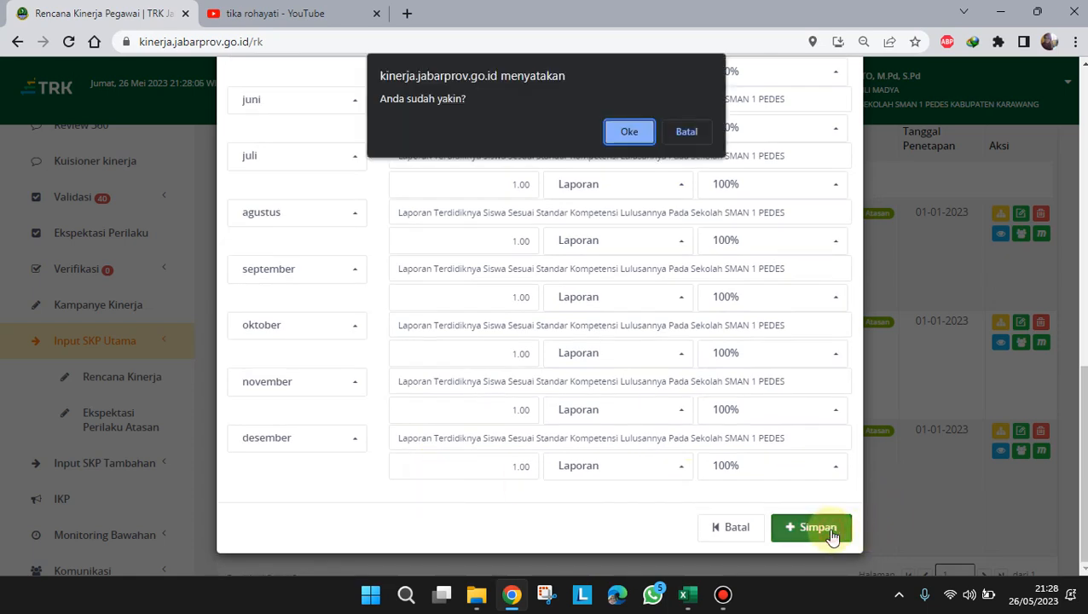
click(628, 132)
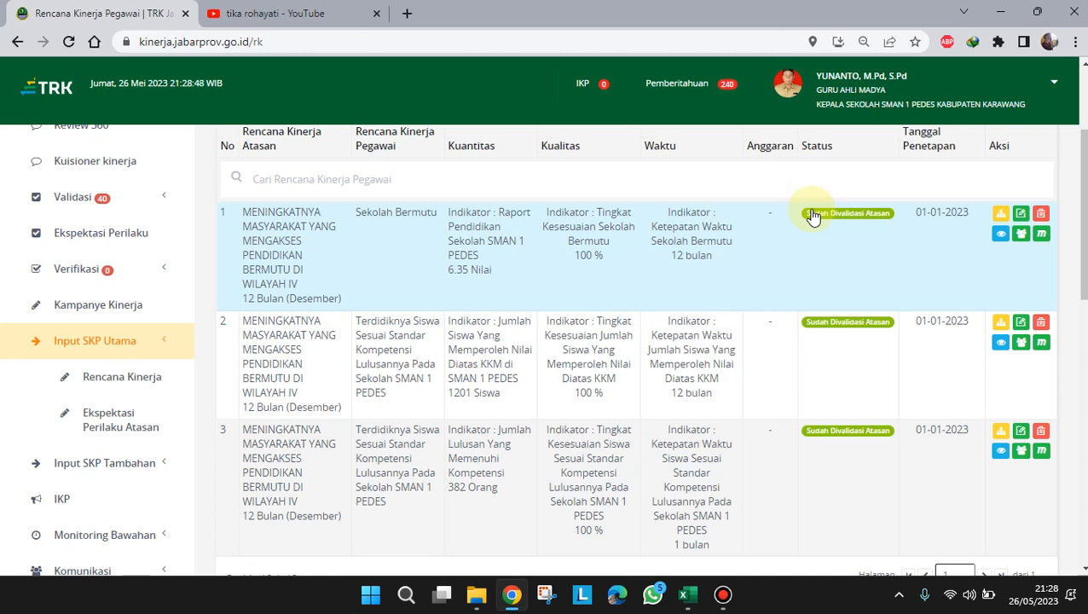
- Look through the Rencana Kinerja list and open the third plan, about graduates meeting competency, for editing beside the Excel sheet
scroll(838, 364, down, 2)
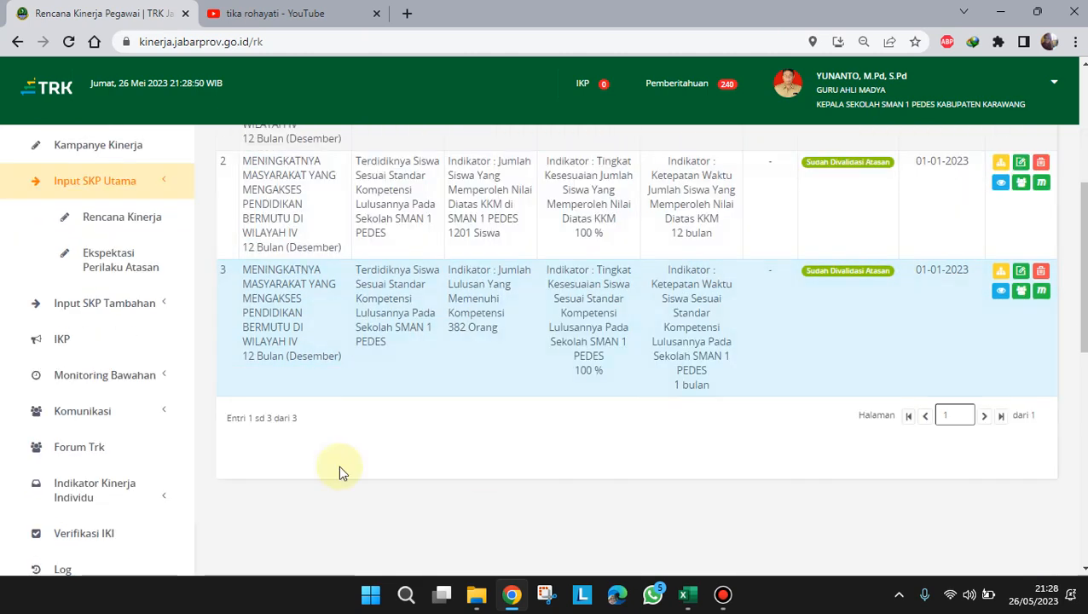
scroll(483, 469, up, 2)
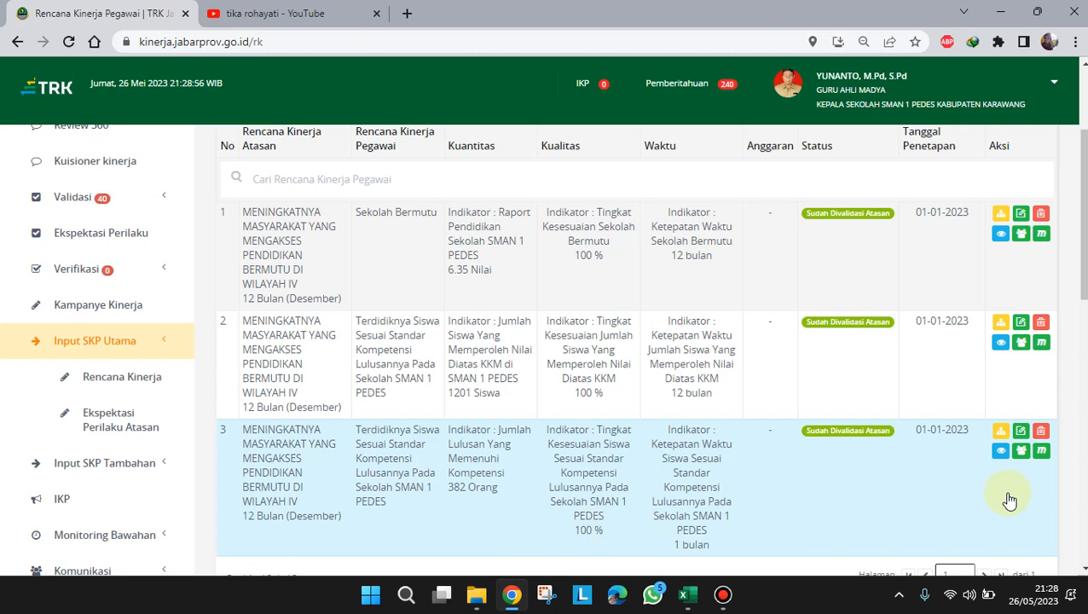
click(1023, 432)
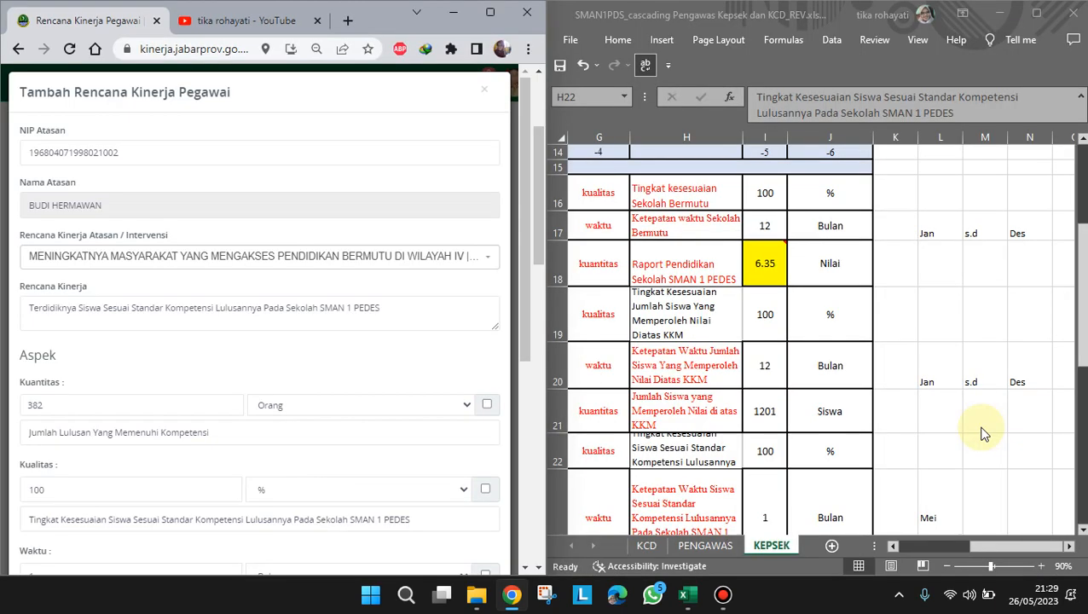
- Check the third plan's title against the KEPSEK sheet, and choose the NILAI MUTU SMA WILAYAH IV option as its Rencana Kinerja Atasan
scroll(742, 390, down, 4)
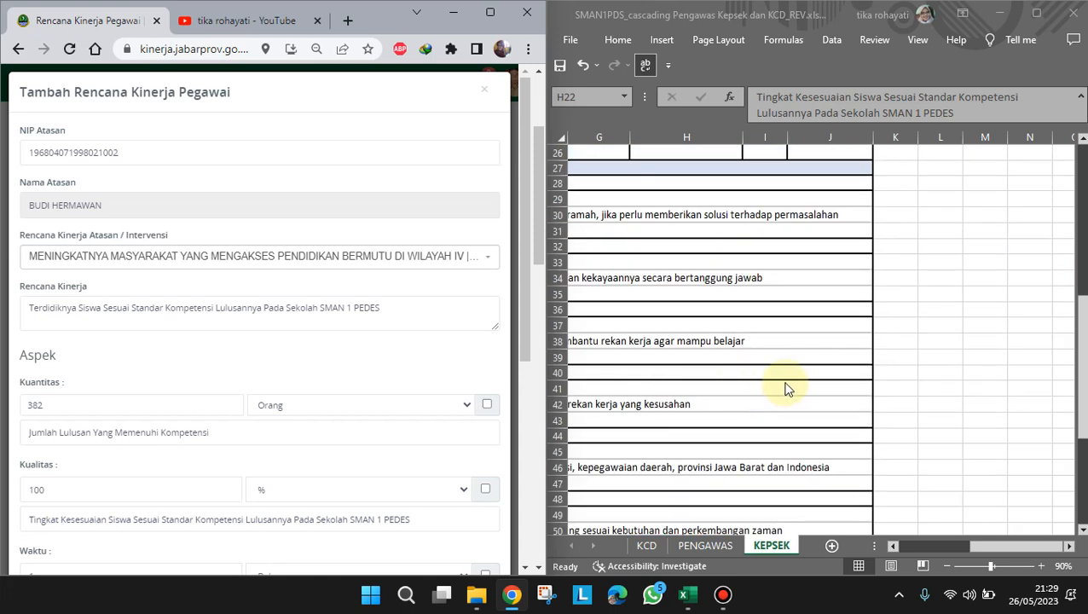
click(976, 544)
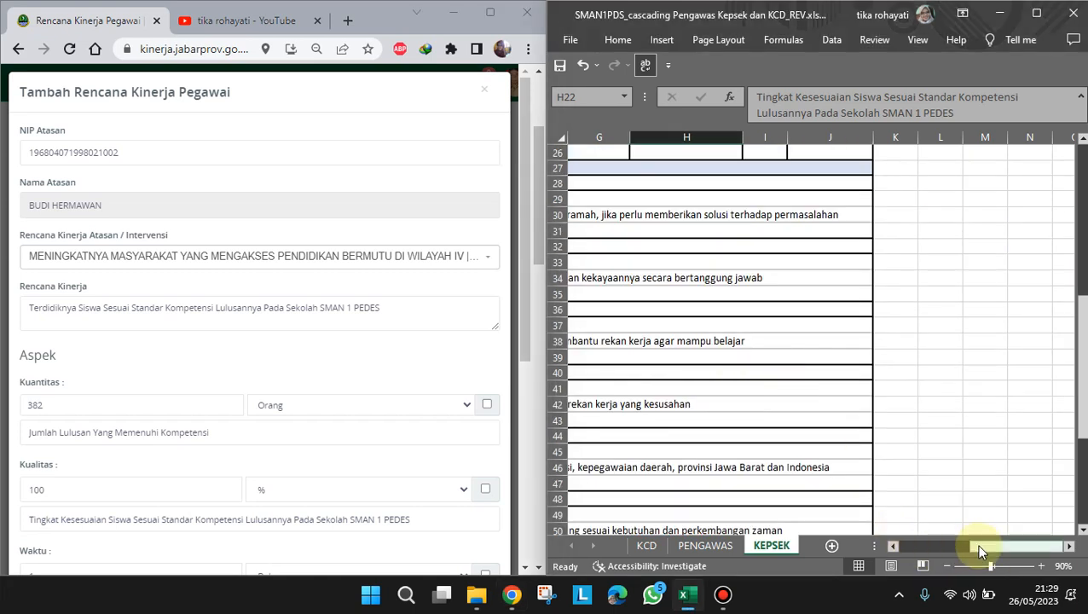
drag(977, 544, 893, 546)
scroll(884, 452, up, 3)
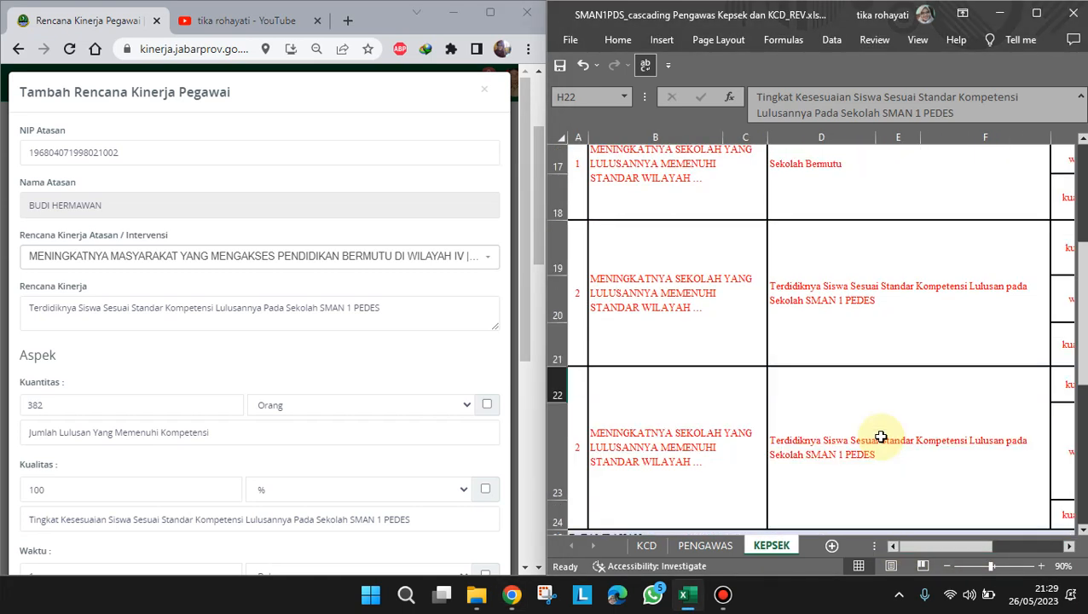
click(456, 266)
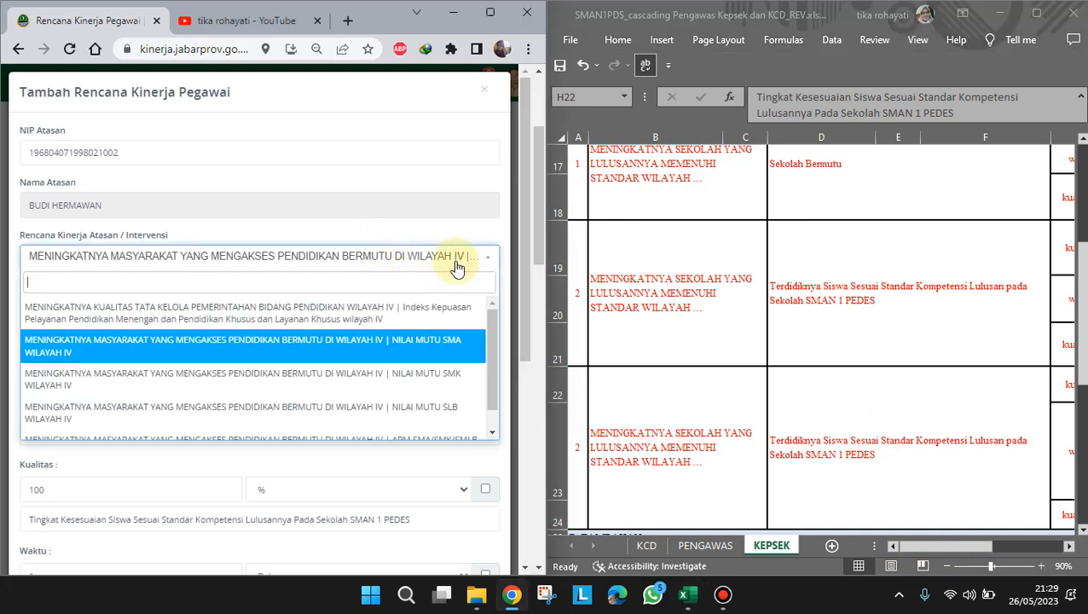
click(470, 356)
- Compare the third plan's Kuantitas, Kualitas and Waktu entries with rows 22 to 24 of the KEPSEK sheet, including the scheduled month
click(936, 549)
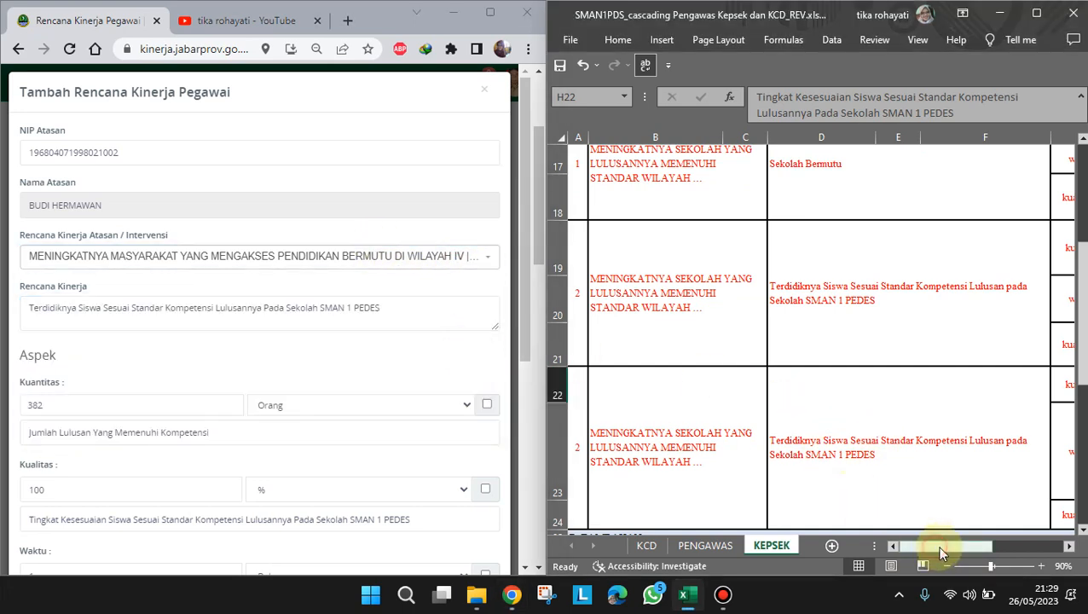
drag(968, 549, 1038, 547)
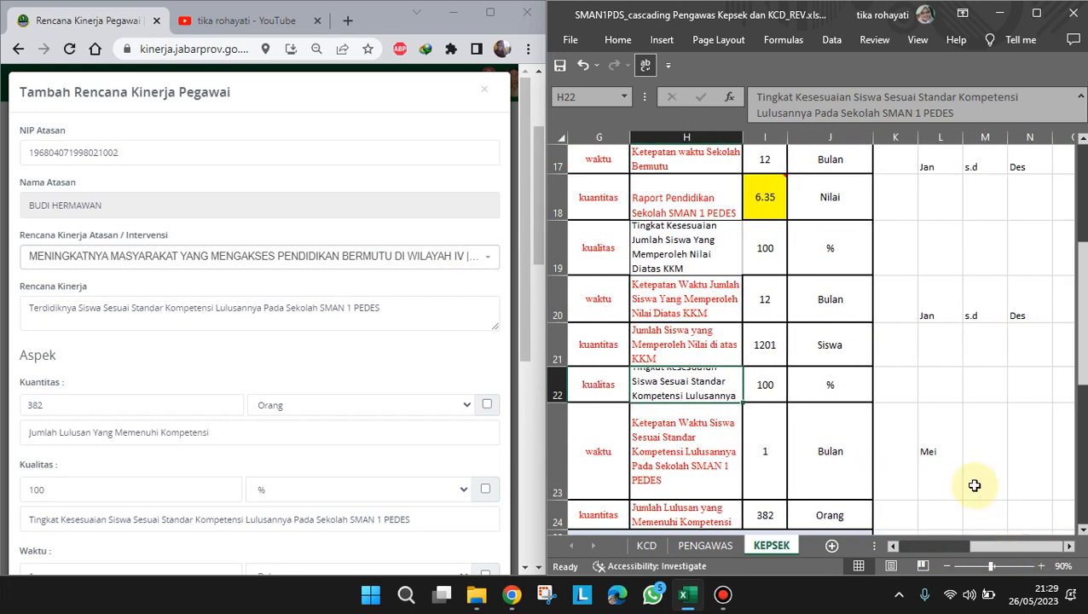
drag(964, 548, 968, 554)
scroll(262, 418, down, 1)
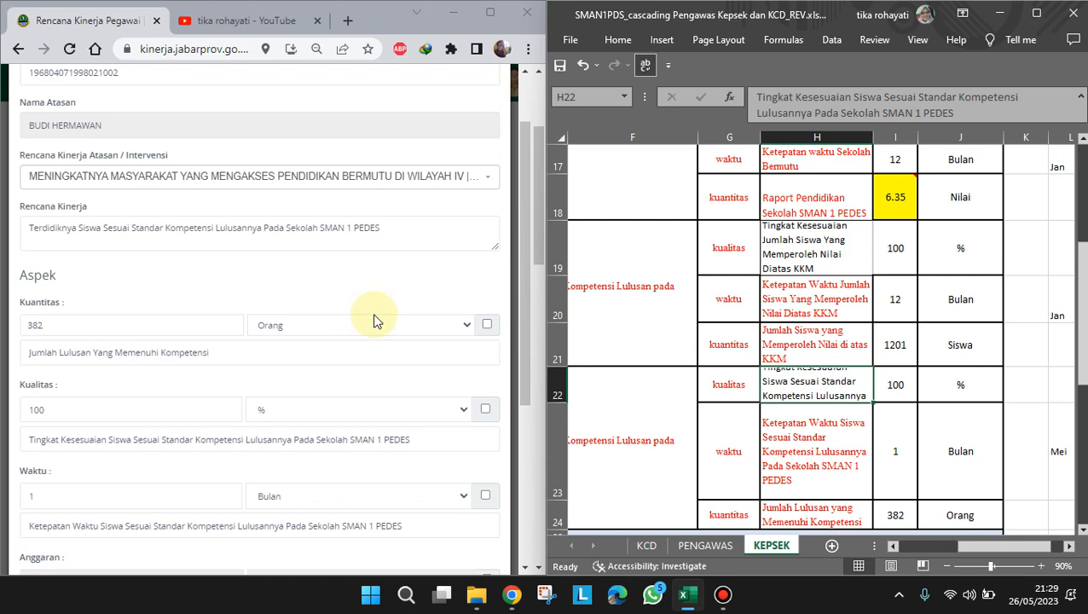
scroll(330, 422, down, 1)
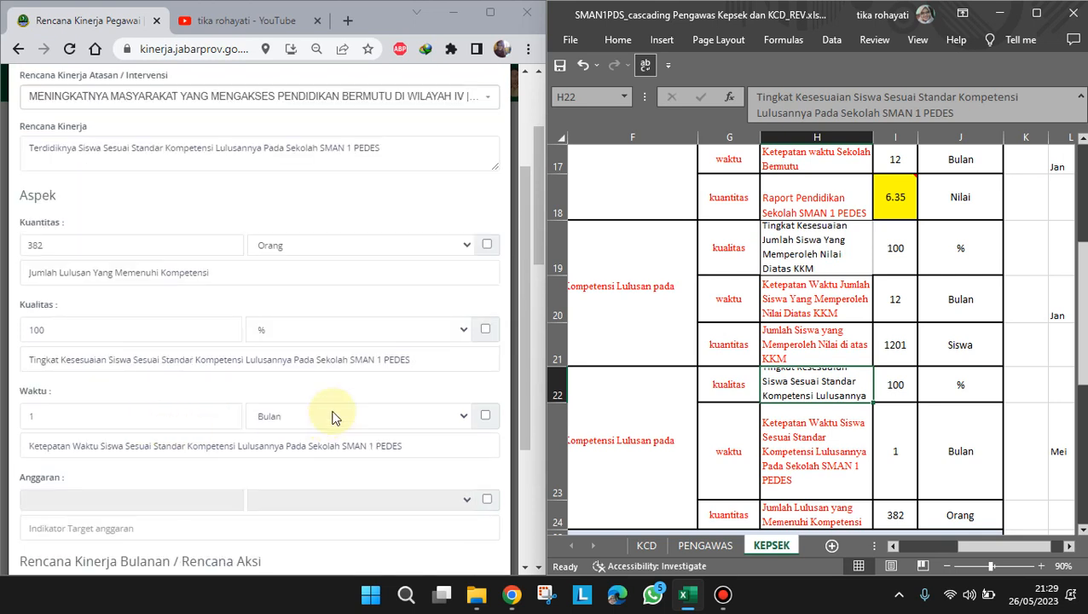
drag(1012, 553, 988, 546)
click(920, 452)
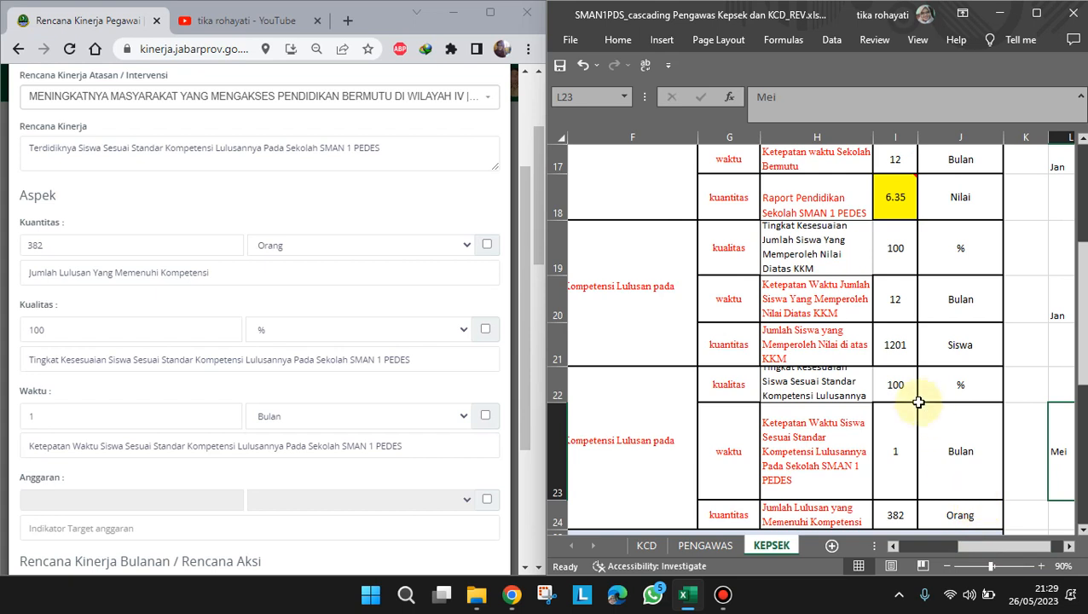
scroll(921, 402, down, 1)
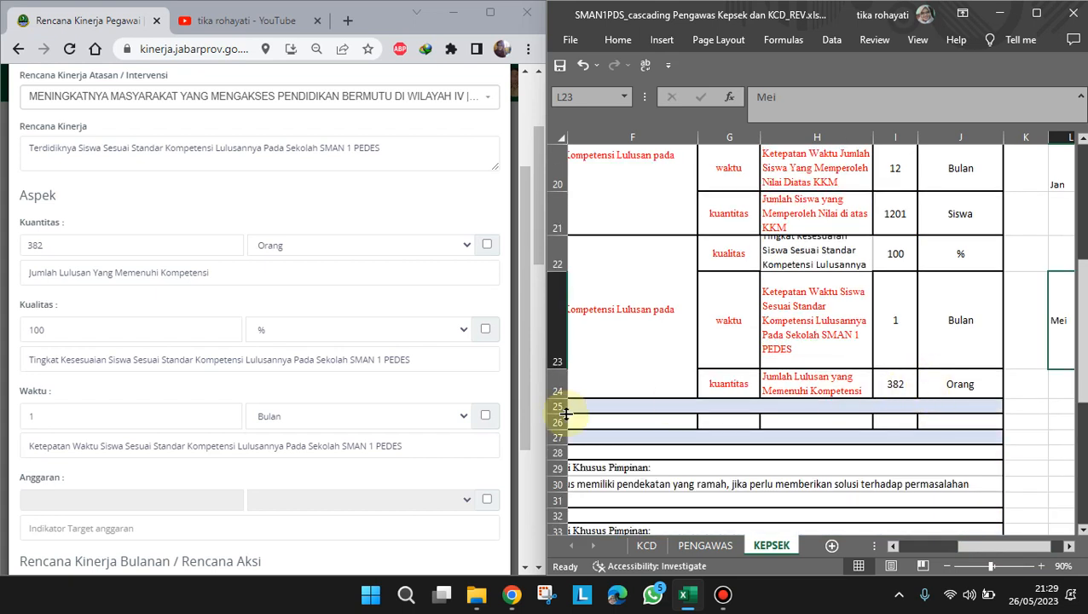
- Maximize the TRK form window, examine the third plan's May entry and Aspek section, and close the form without saving
click(488, 15)
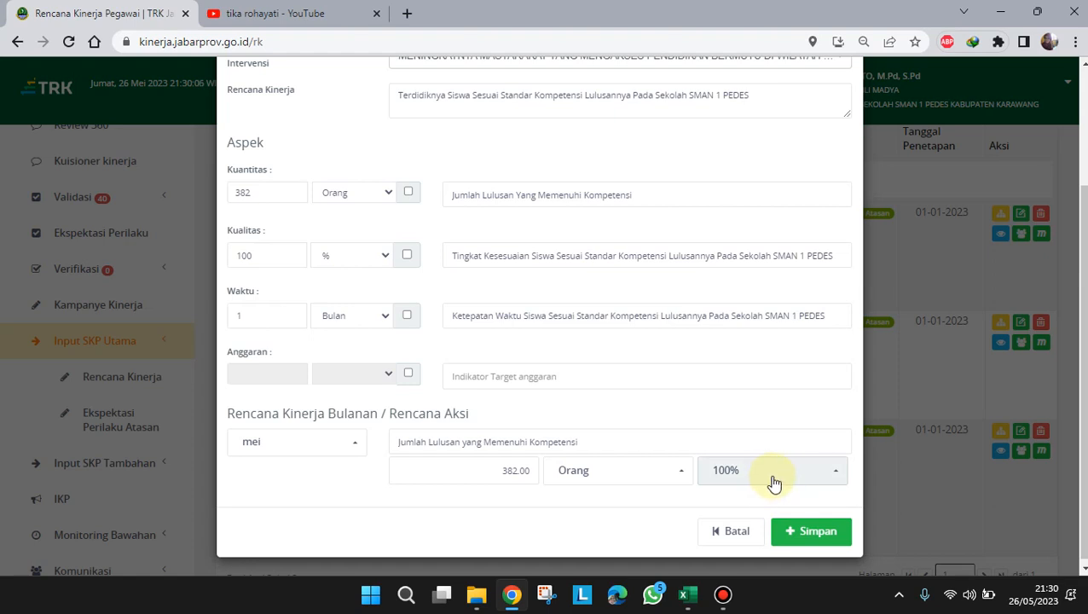
scroll(773, 482, up, 3)
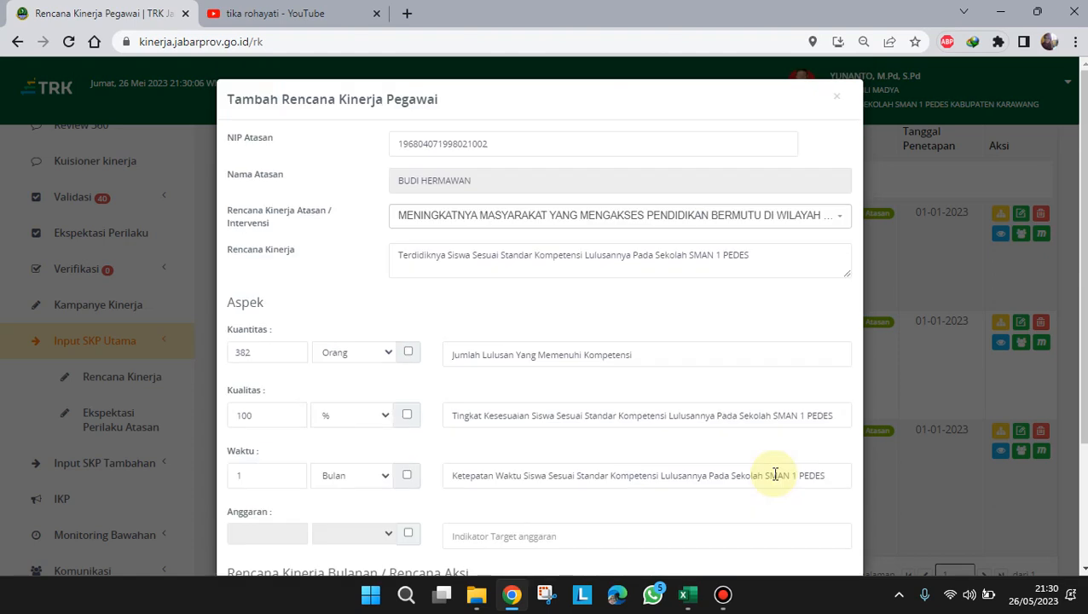
click(836, 98)
- Open the Lampiran Rencana Kinerja Pegawai form and examine its Dukungan Sumber Daya, Skema Pertanggungjawaban and Konsekuensi entries
scroll(869, 213, up, 2)
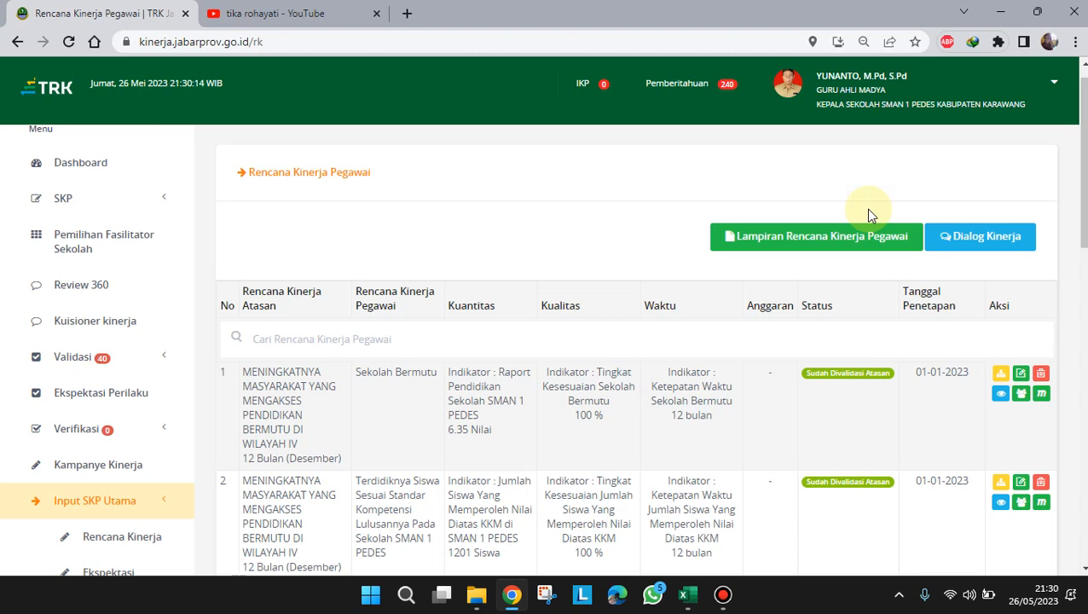
click(841, 243)
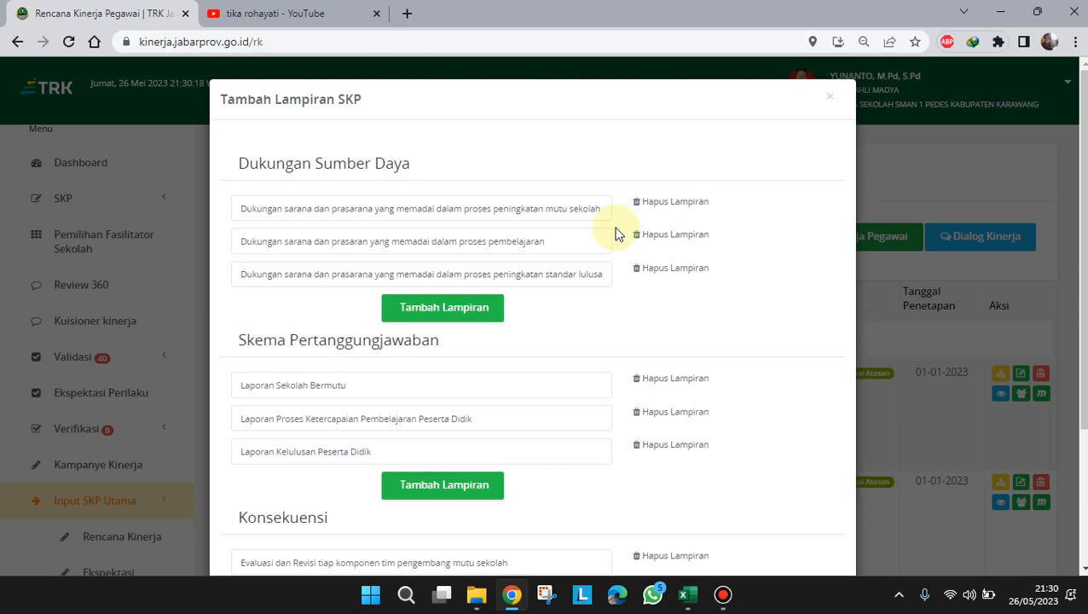
scroll(569, 305, down, 3)
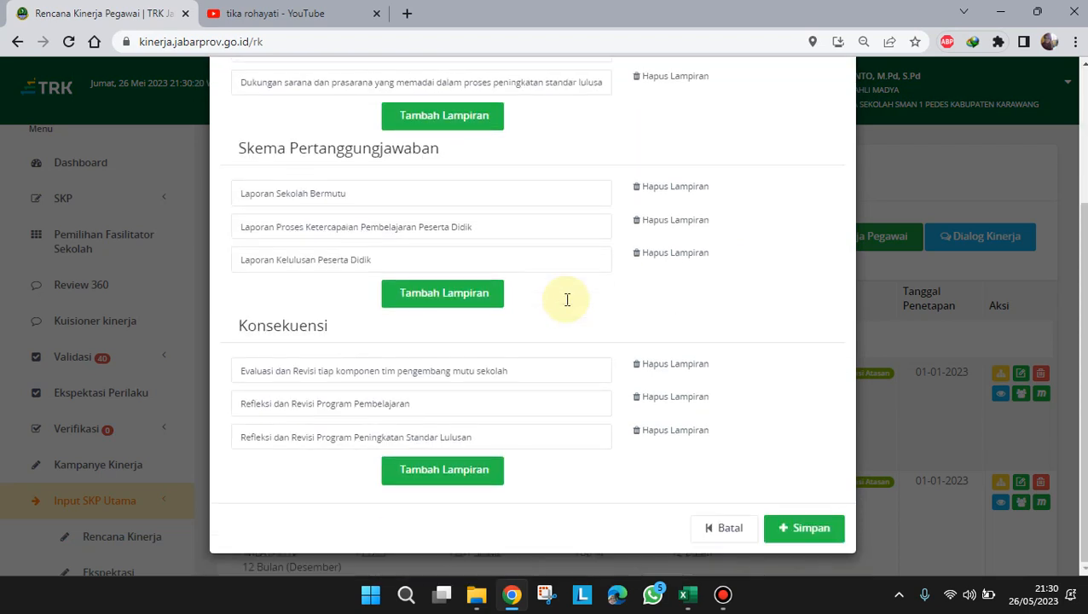
scroll(568, 306, up, 3)
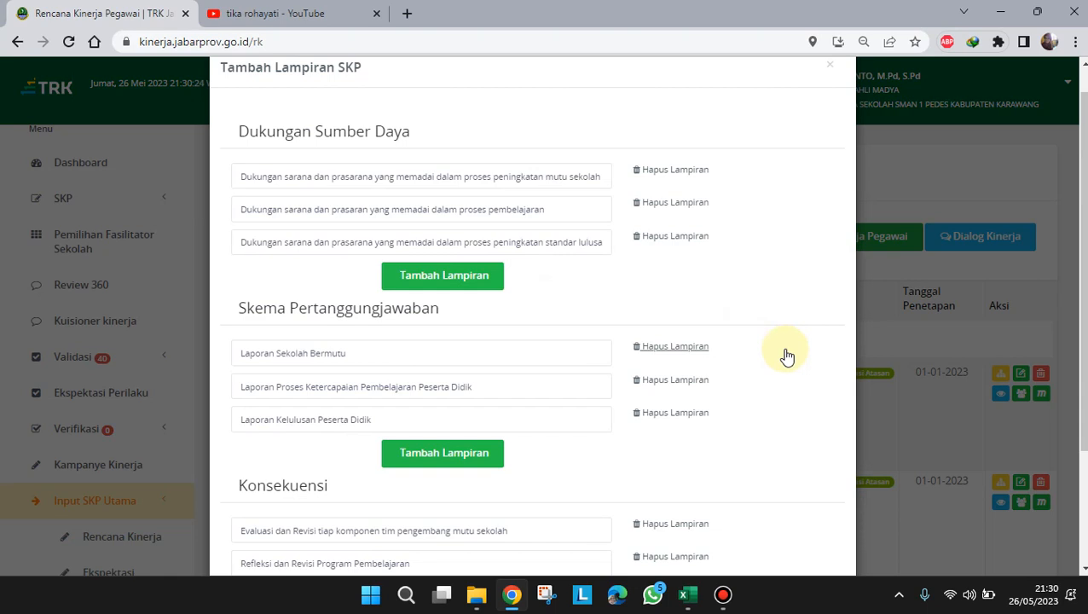
- Enlarge the Tambah Lampiran SKP page by setting the browser zoom to 110%
click(1073, 43)
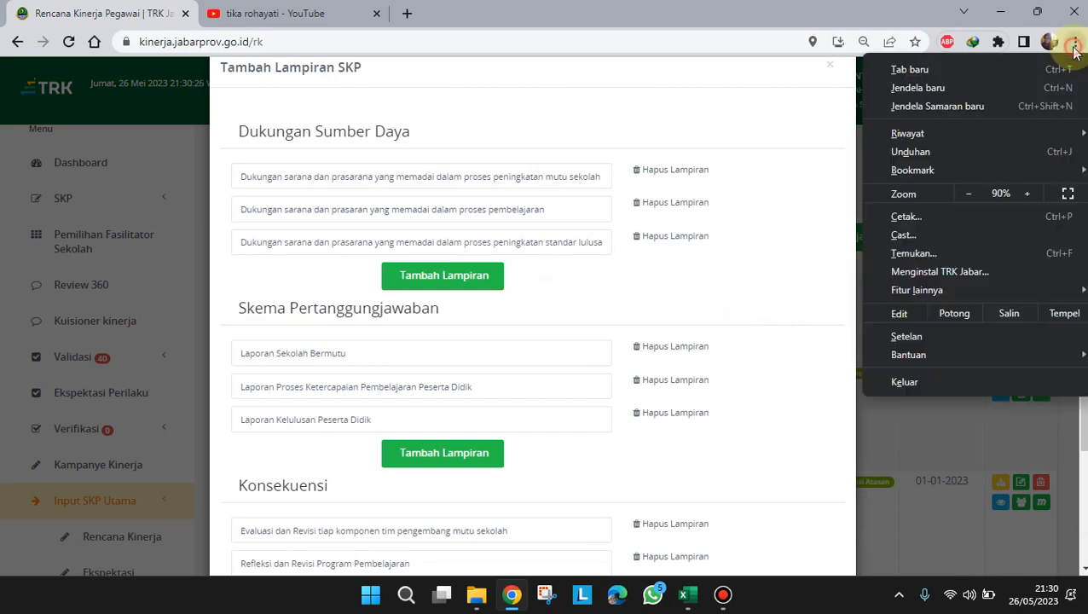
click(1026, 195)
click(1026, 194)
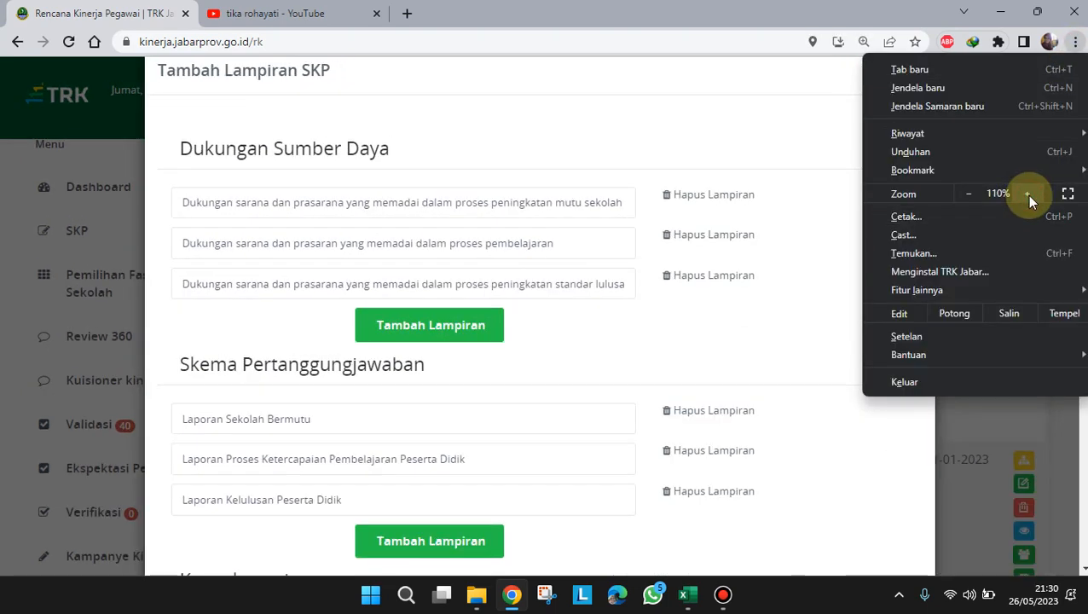
- Enlarge the page to 125% and read through the Dukungan Sumber Daya, Skema Pertanggungjawaban and Konsekuensi attachment entries
click(1028, 194)
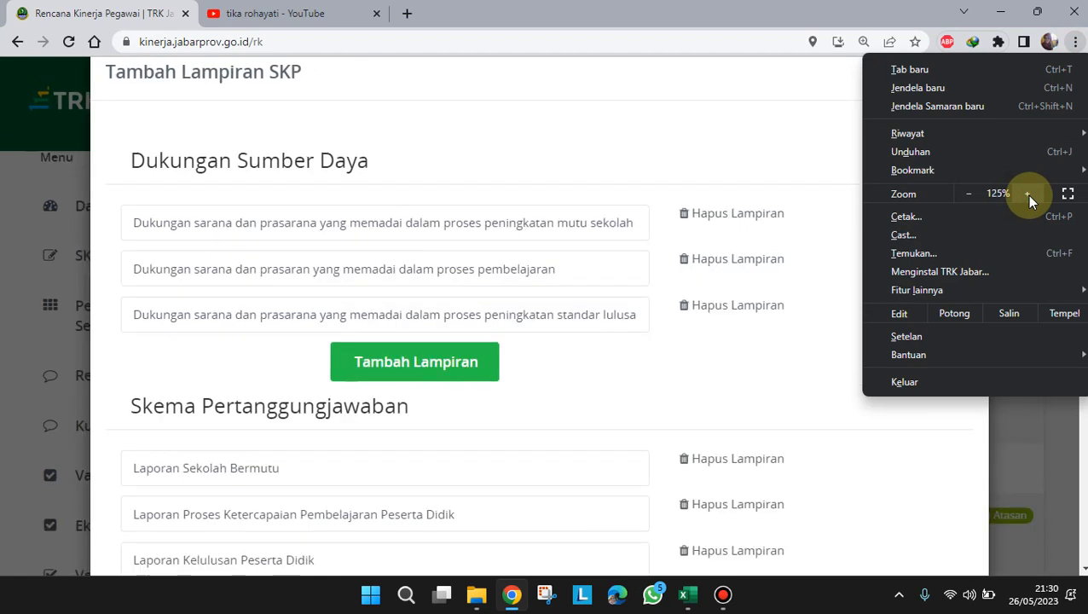
click(826, 407)
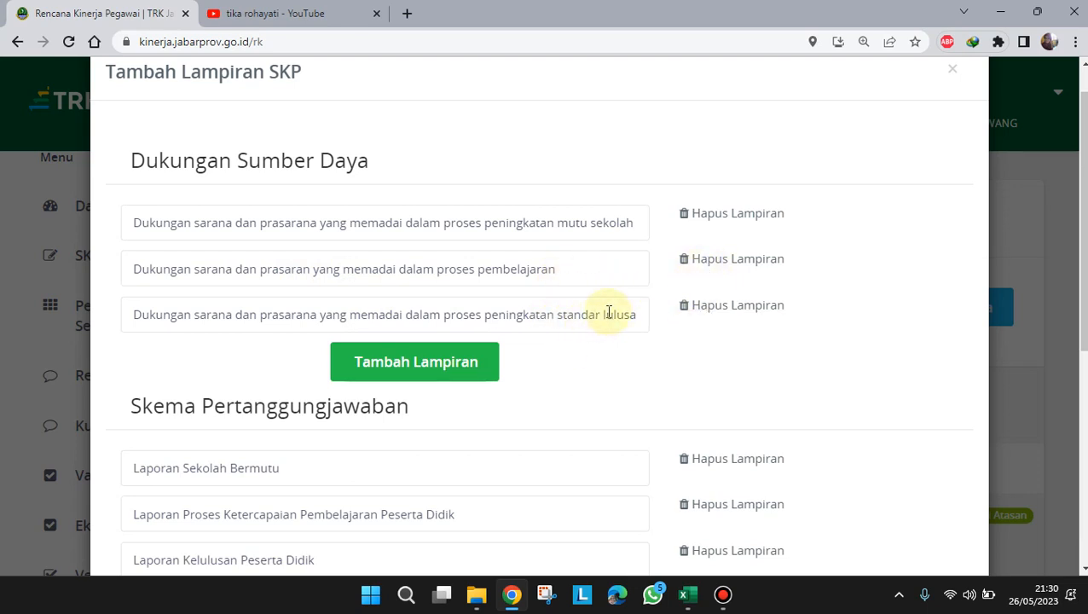
scroll(599, 349, down, 1)
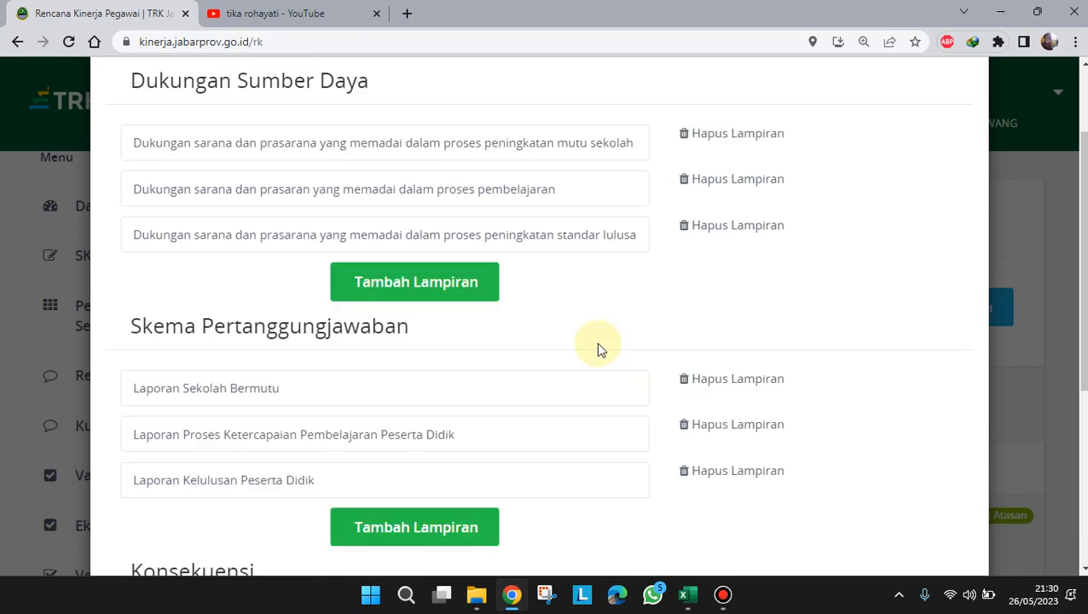
scroll(598, 345, down, 2)
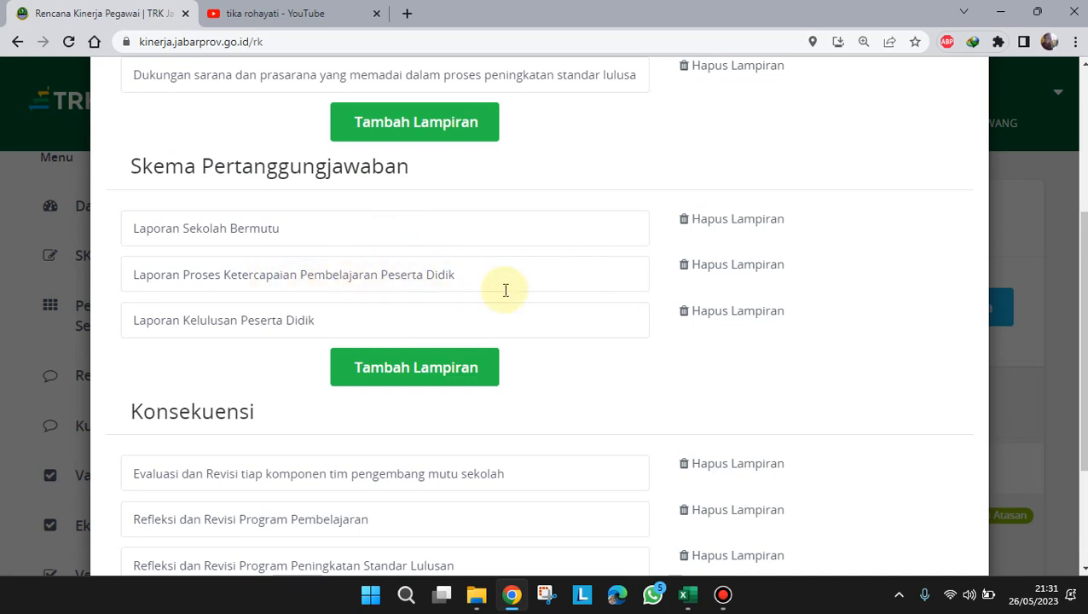
scroll(503, 290, down, 1)
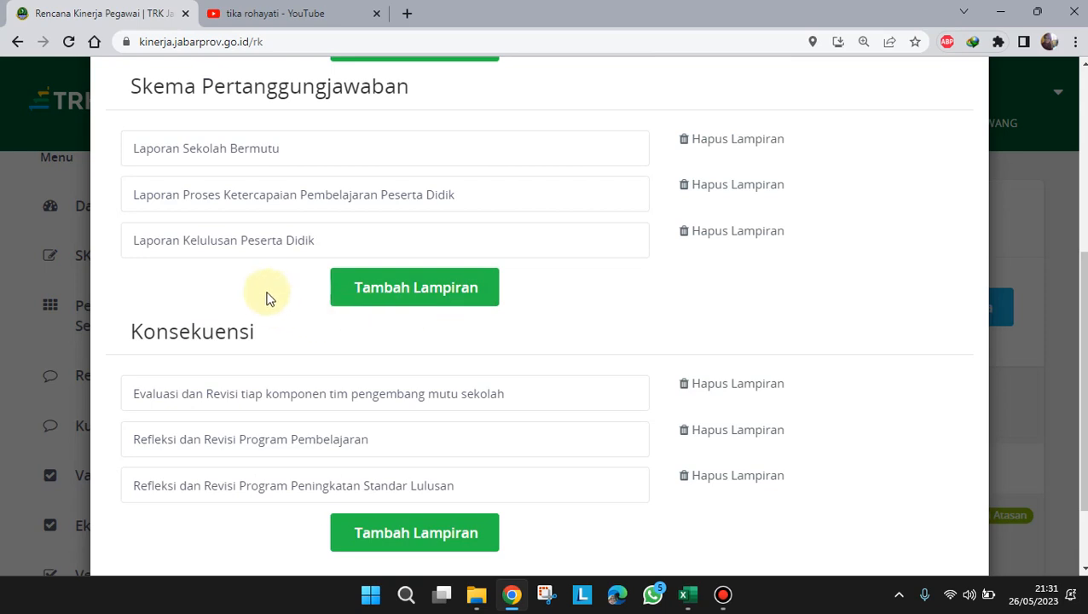
scroll(310, 339, down, 1)
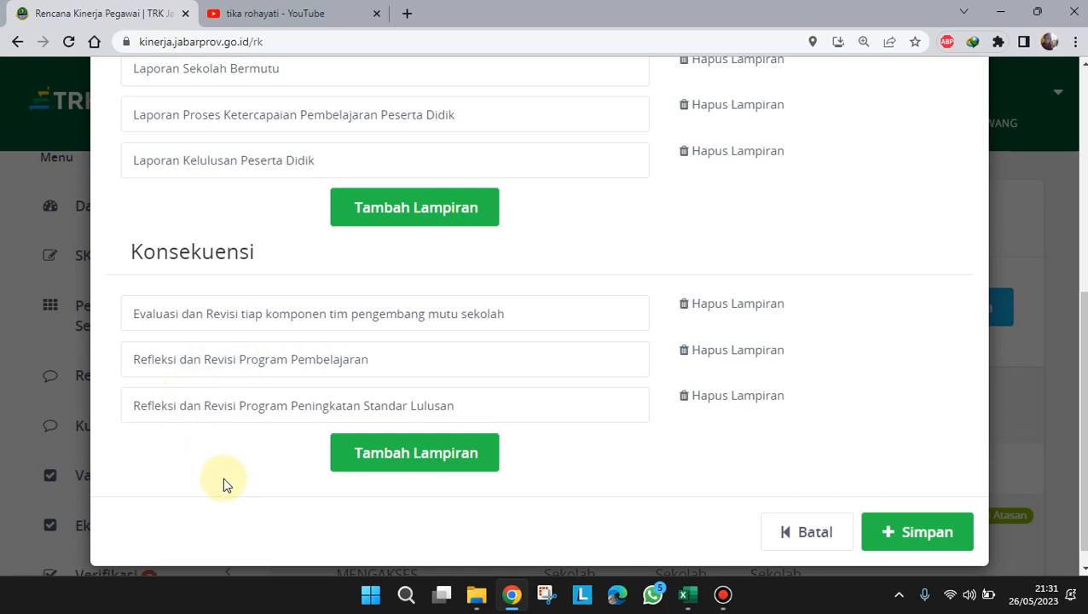
- Review the SKP attachment entries from start to end once more and save the Tambah Lampiran SKP form
scroll(670, 471, up, 5)
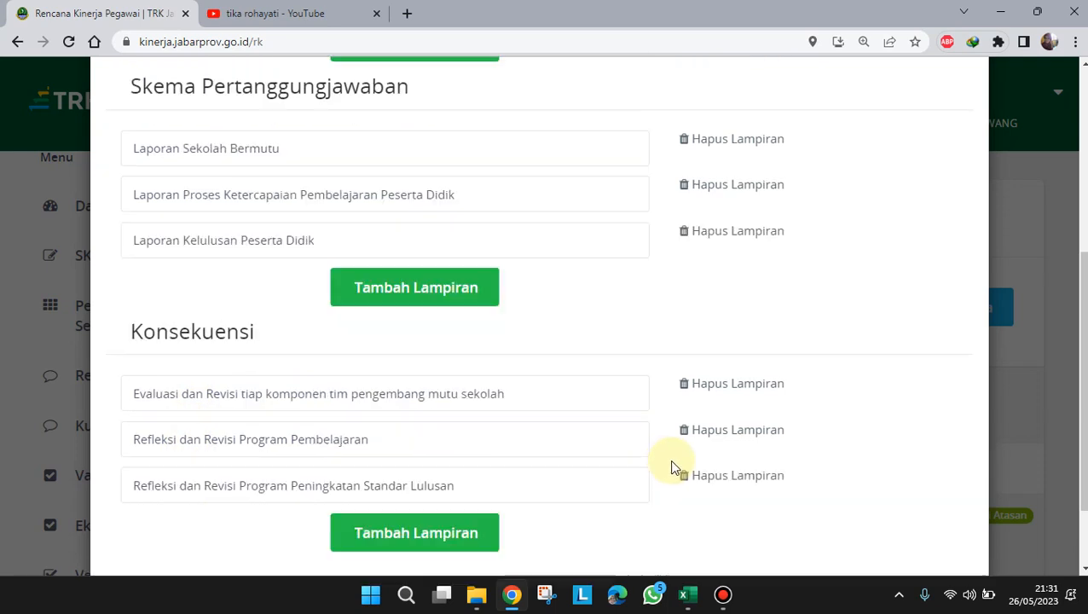
scroll(671, 471, down, 5)
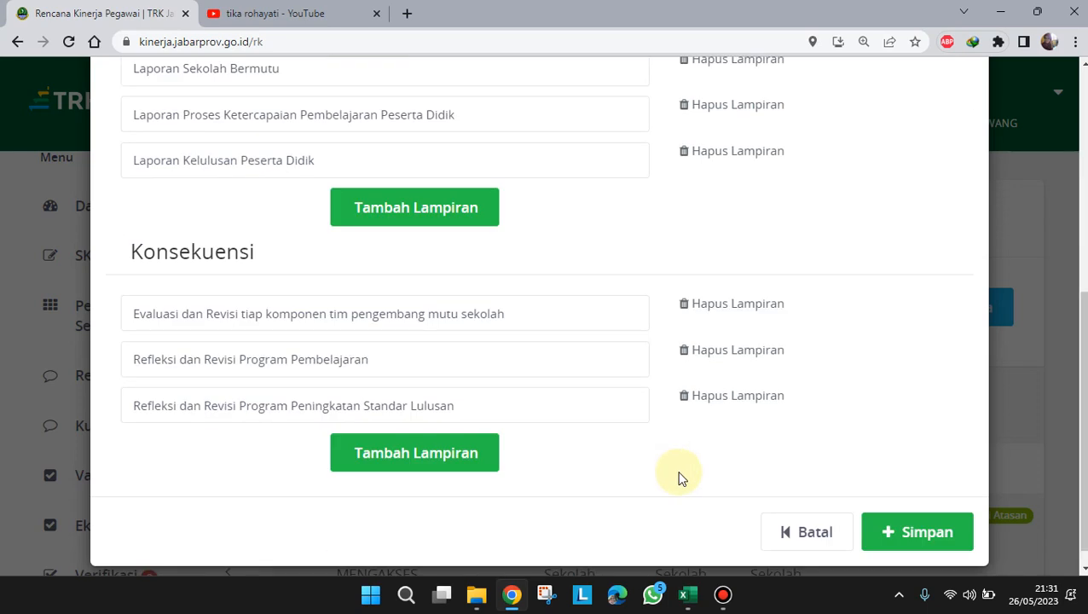
scroll(925, 515, up, 5)
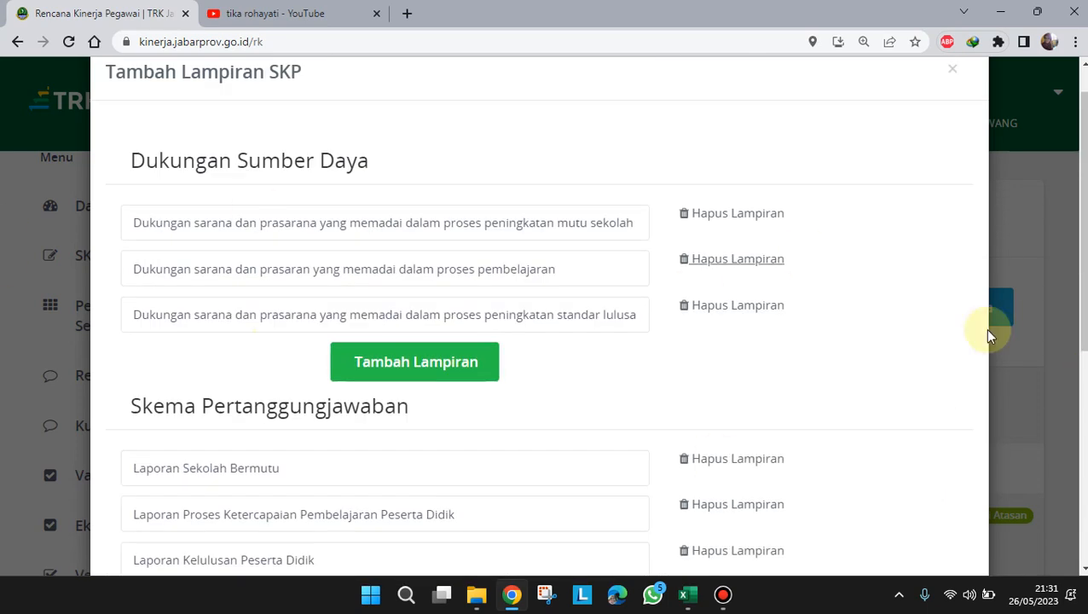
scroll(911, 369, down, 5)
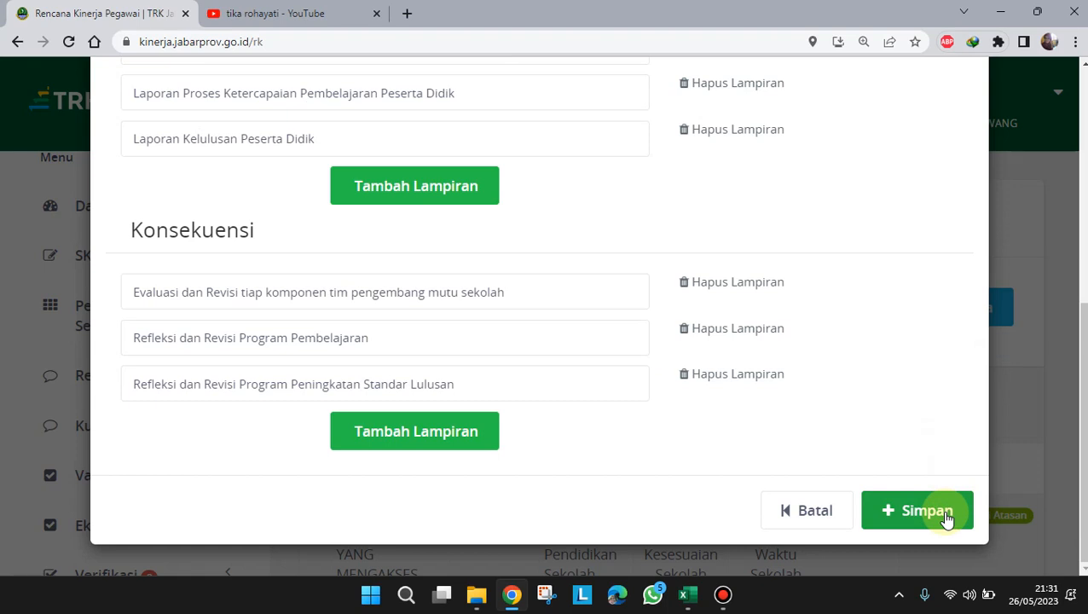
click(944, 518)
click(625, 129)
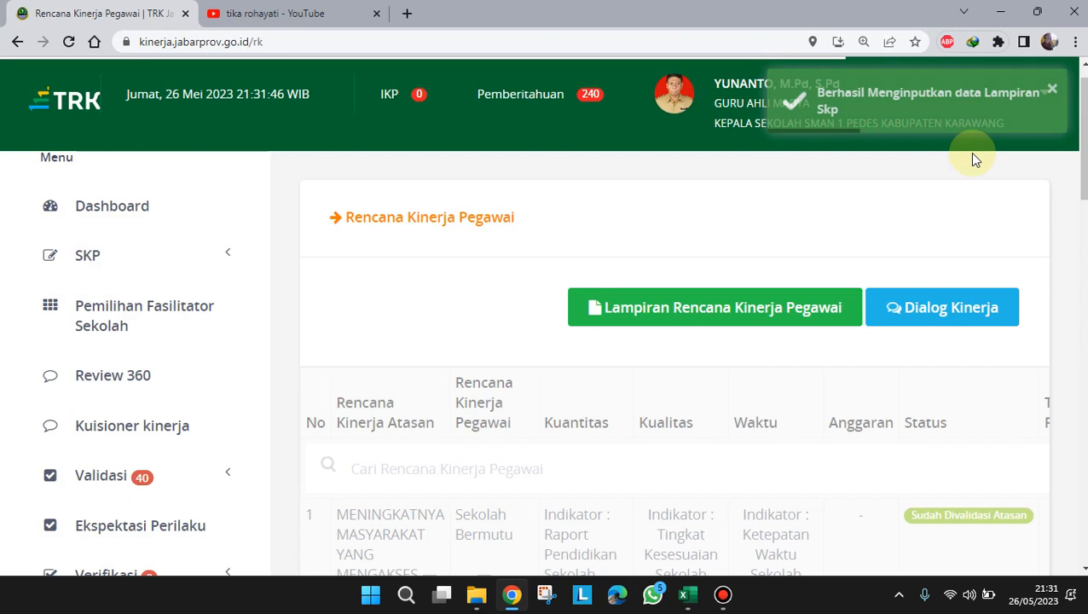
- Reduce the browser zoom to 100% and look over the Rencana Kinerja Pegawai list
click(1075, 41)
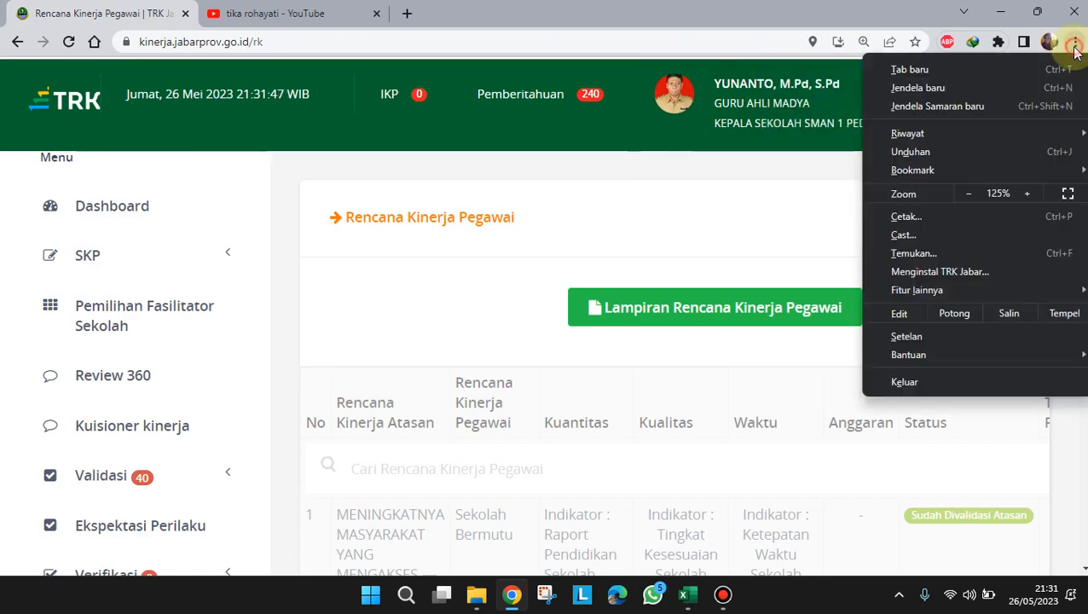
click(966, 194)
click(966, 195)
click(966, 195)
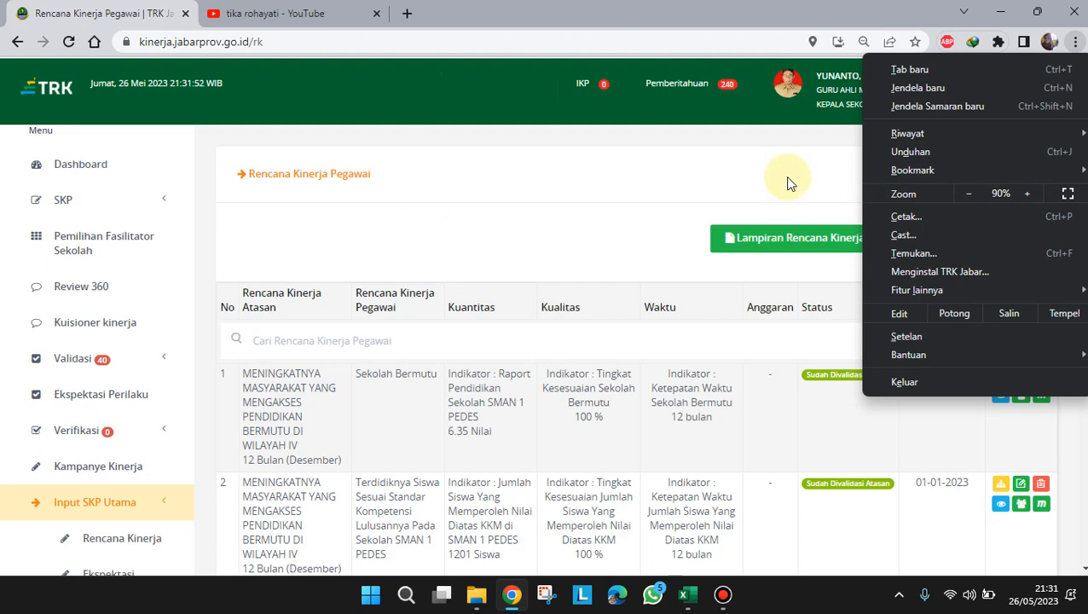
click(1026, 194)
scroll(647, 298, down, 10)
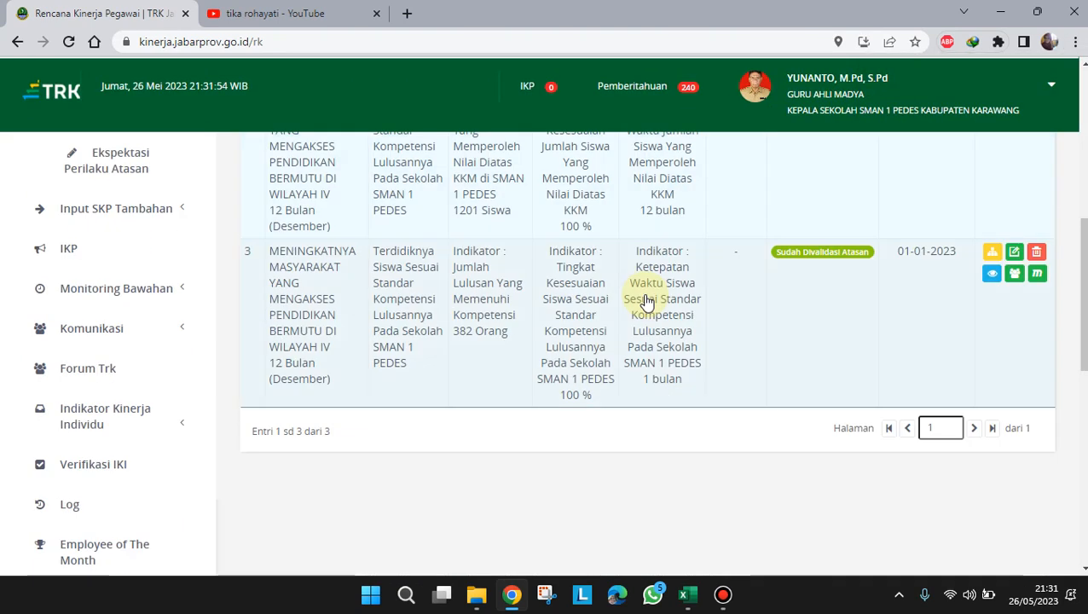
scroll(647, 299, up, 10)
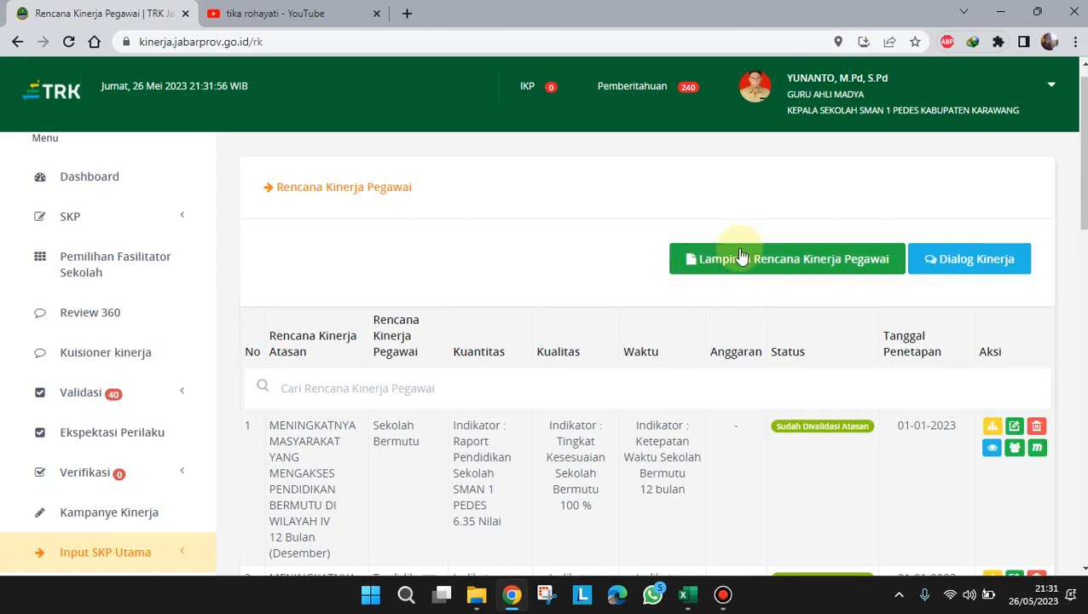
scroll(965, 257, up, 1)
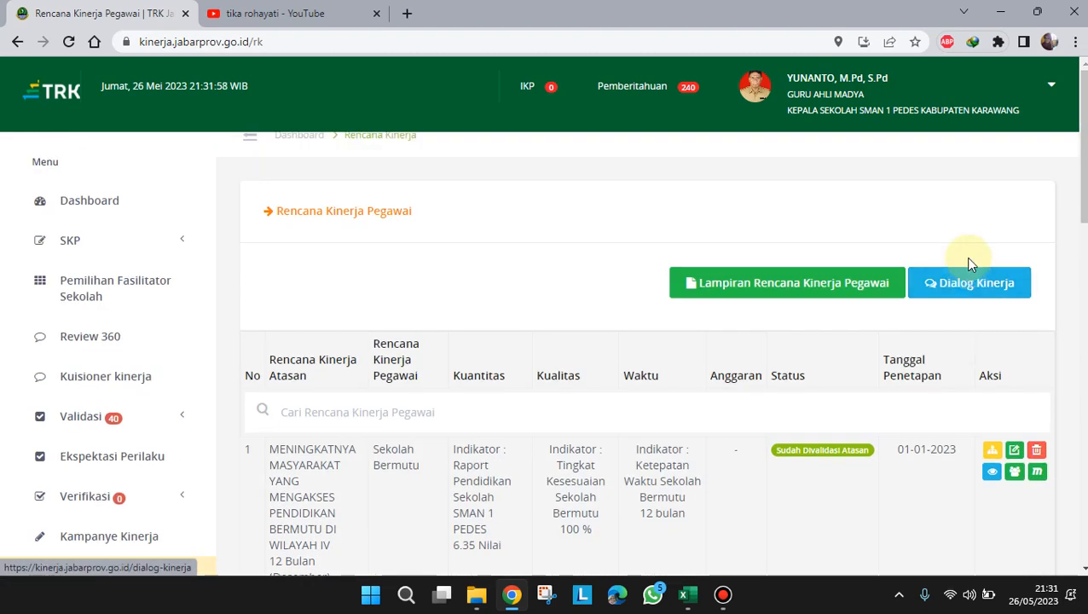
- Set the browser zoom to 90% and view all three plans in the Rencana Kinerja Pegawai table
click(1076, 42)
click(972, 195)
click(635, 207)
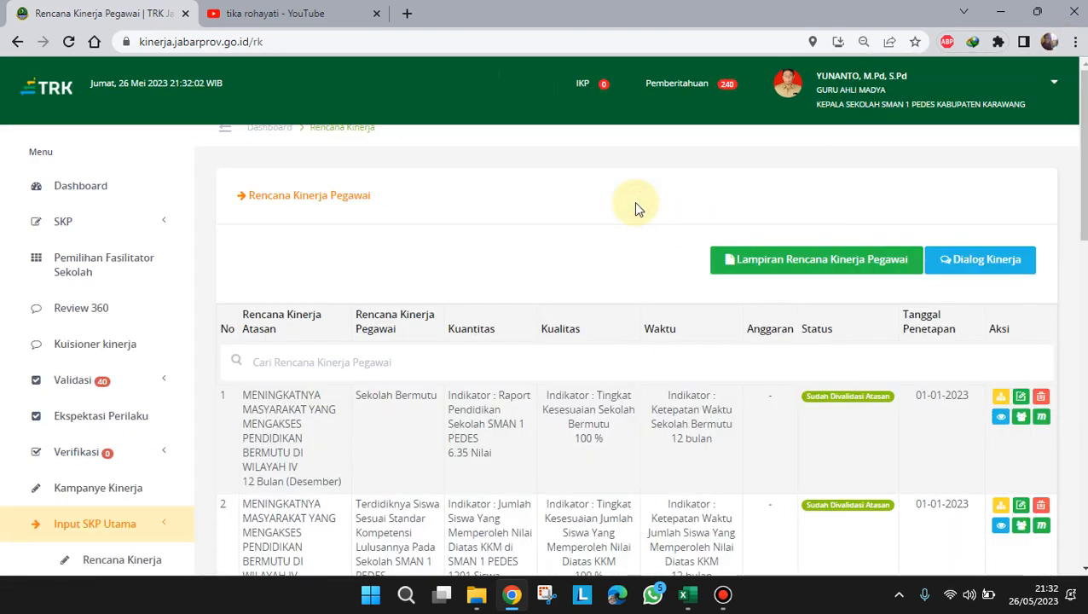
scroll(635, 208, down, 1)
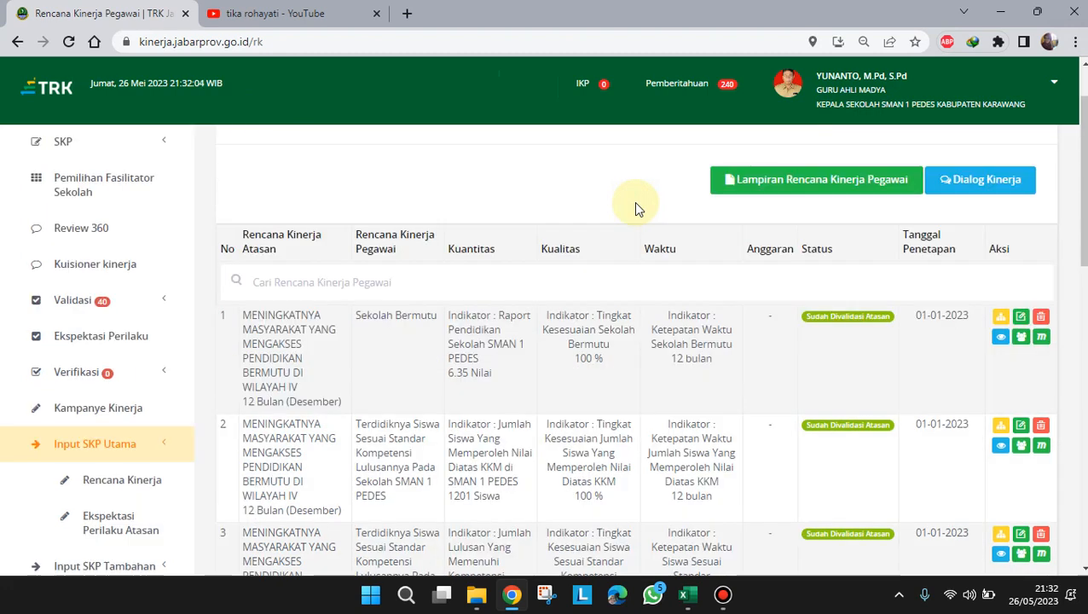
scroll(635, 202, down, 1)
scroll(640, 203, down, 1)
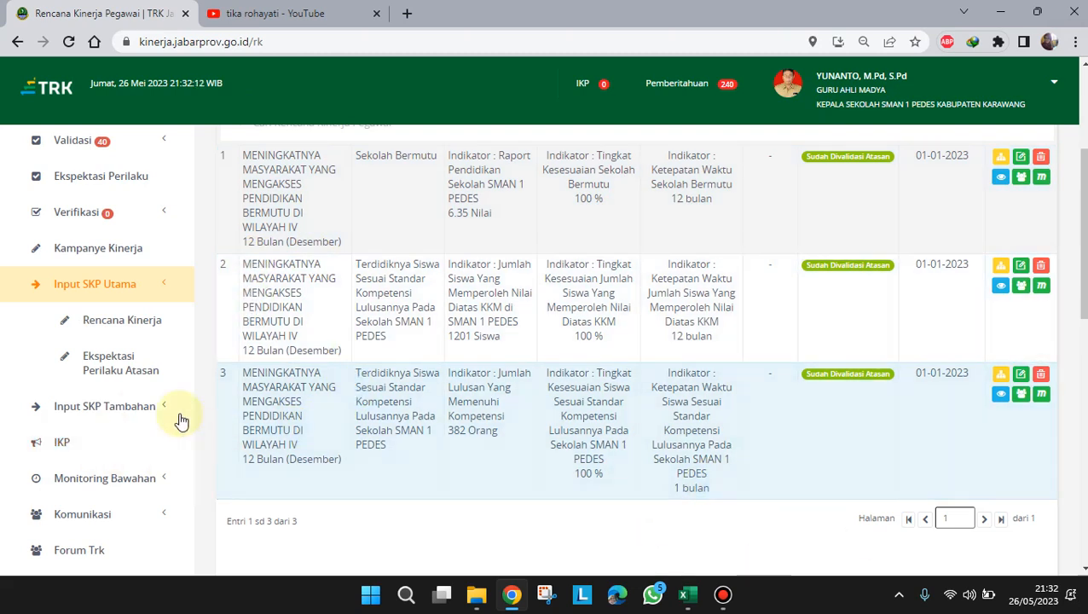
- Open Ekspektasi Perilaku Atasan and examine the seven behaviours with their Ekspektasi Khusus Pimpinan entries
click(120, 376)
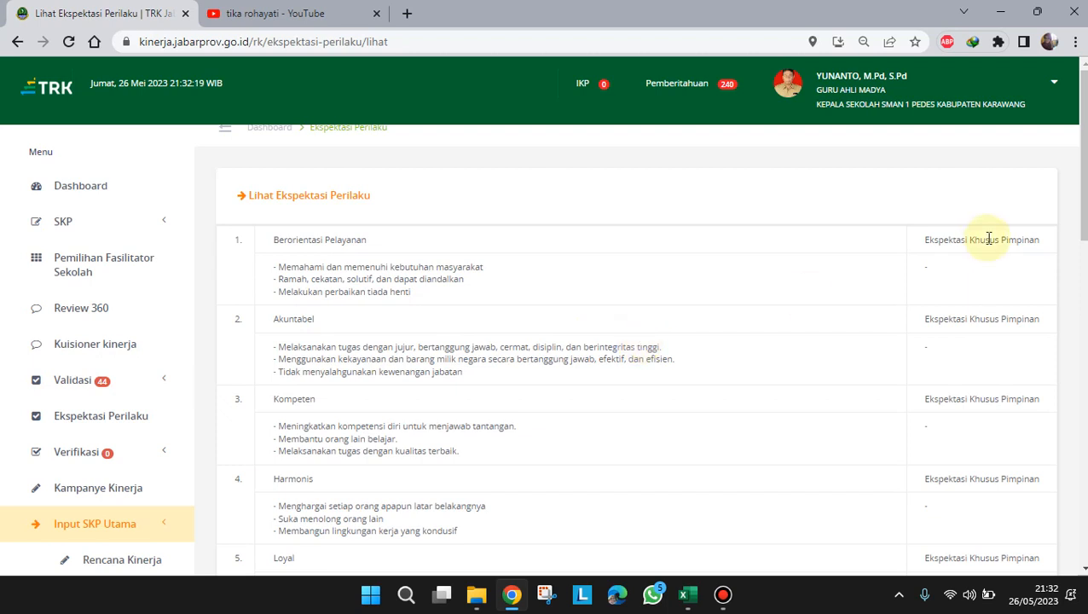
scroll(282, 478, down, 1)
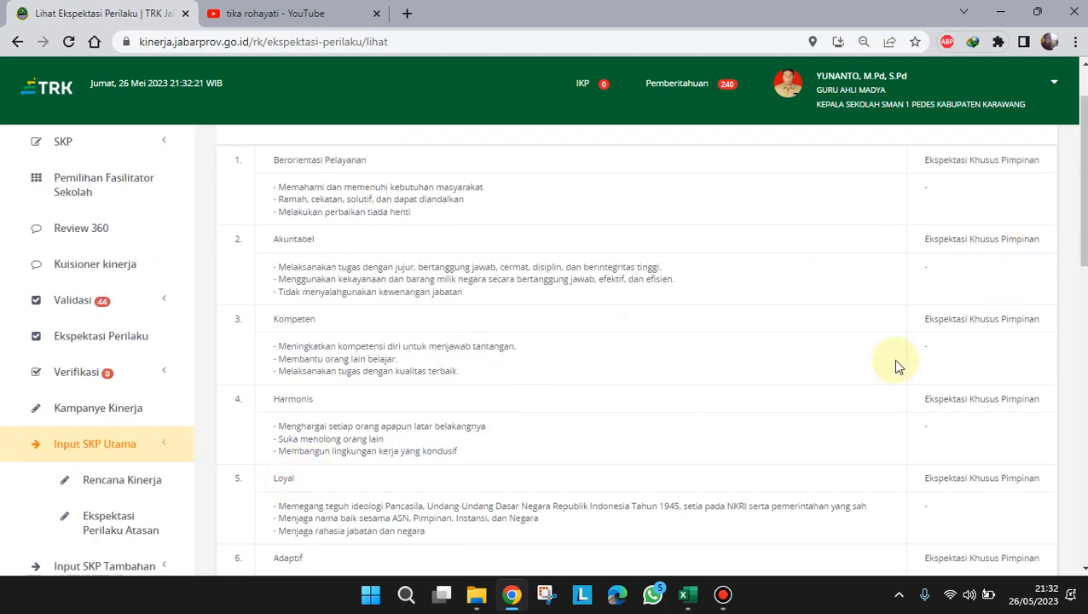
scroll(191, 422, down, 2)
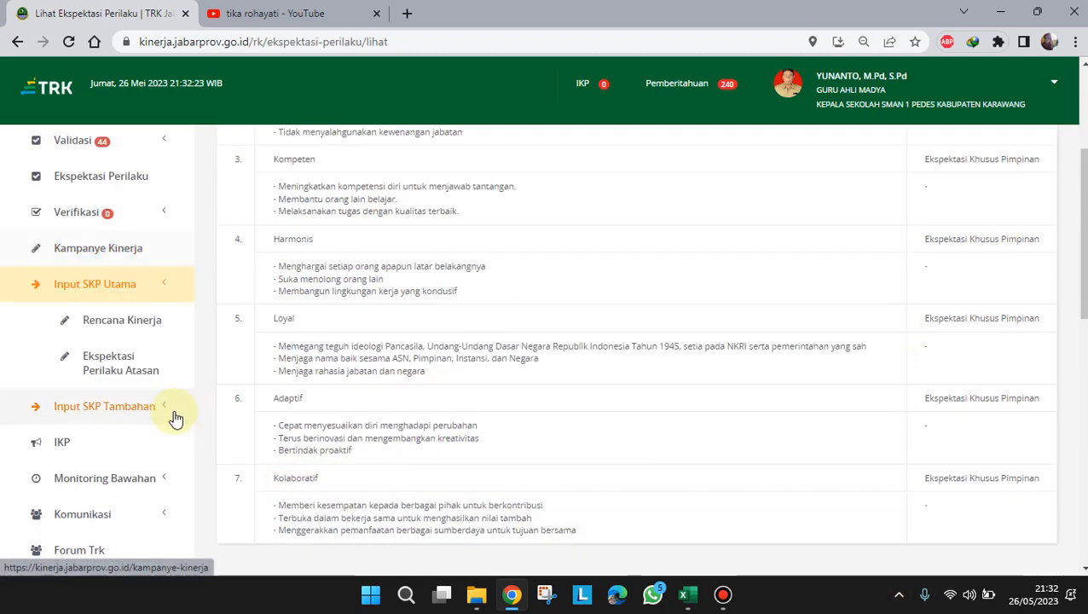
- Open the Ekspektasi Perilaku page for subordinates and look through the staff cards for their fill-in status
scroll(149, 396, up, 1)
click(119, 257)
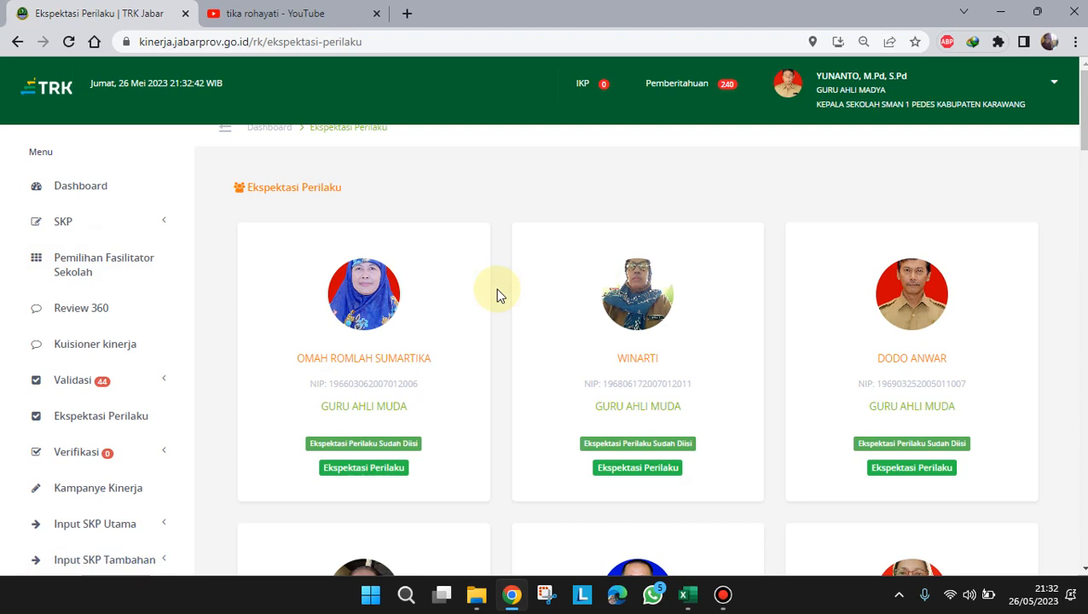
scroll(504, 292, down, 3)
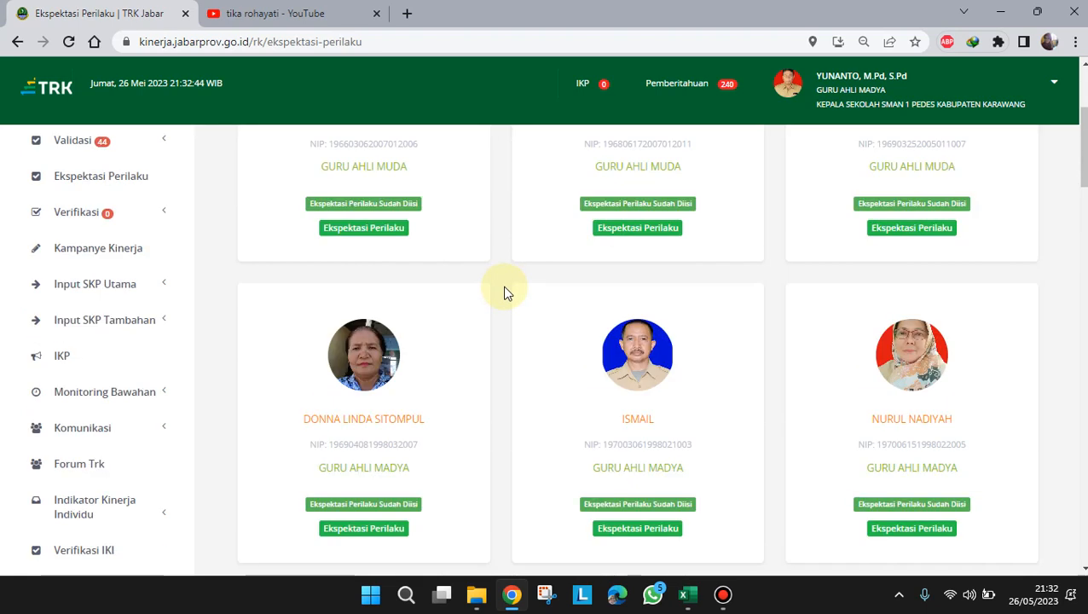
scroll(504, 292, up, 1)
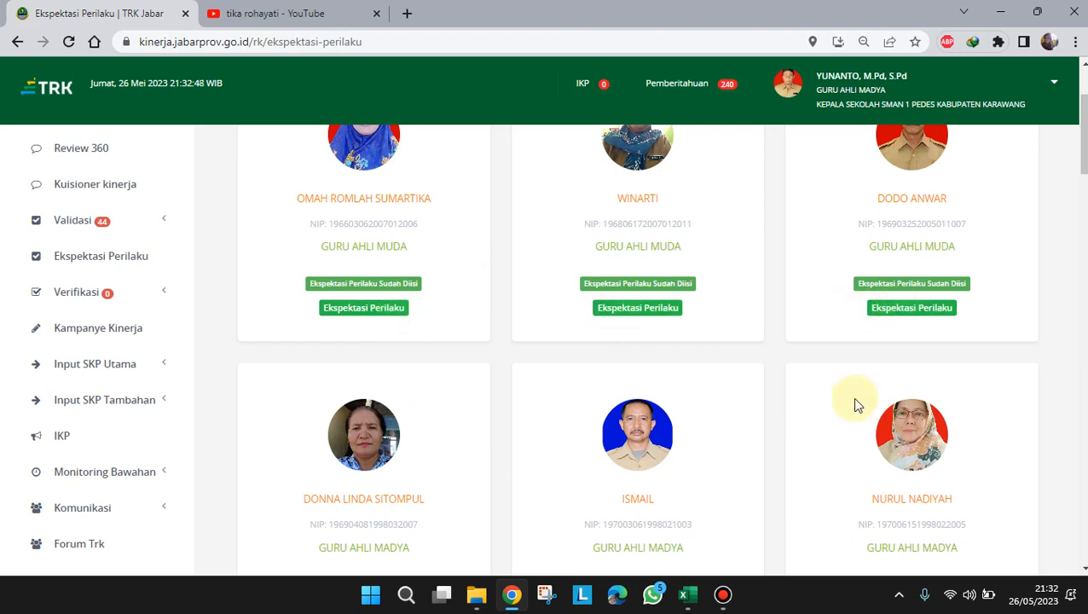
scroll(855, 403, down, 3)
scroll(854, 400, down, 10)
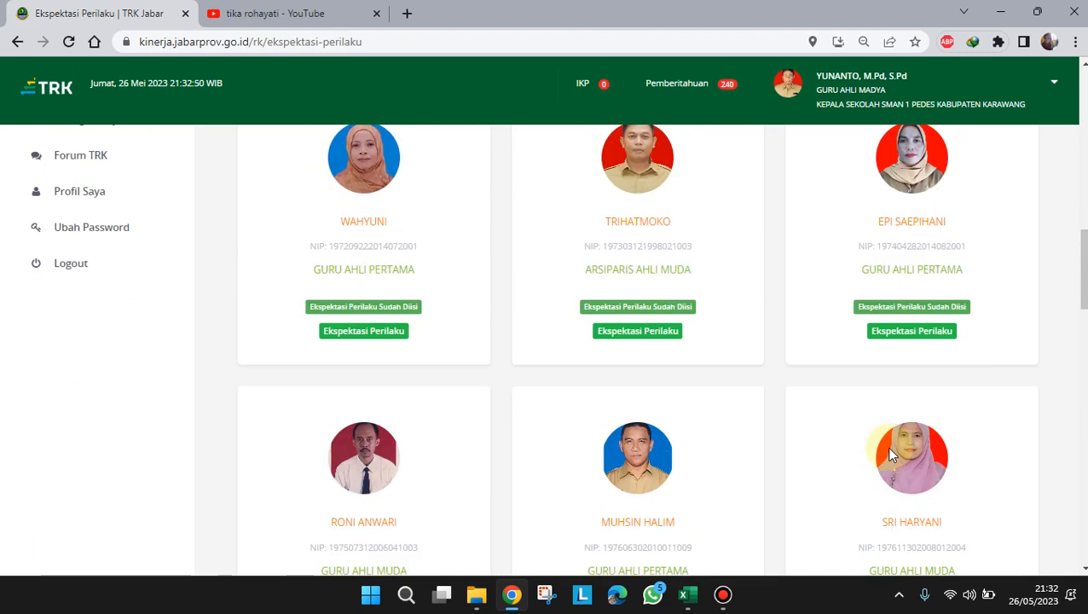
scroll(888, 467, down, 13)
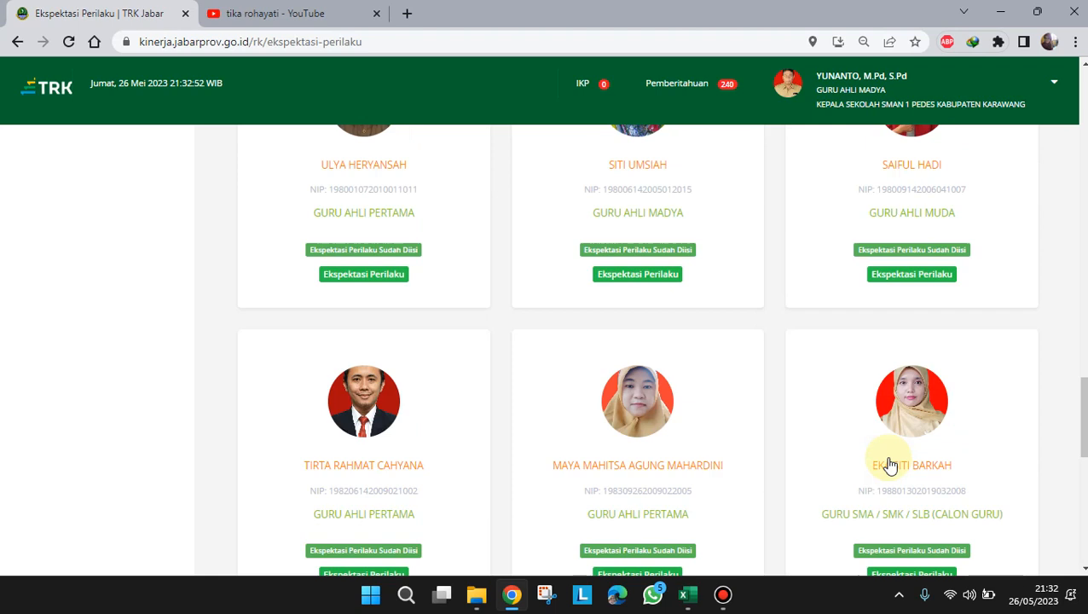
scroll(888, 467, down, 5)
scroll(890, 461, up, 9)
scroll(888, 461, up, 18)
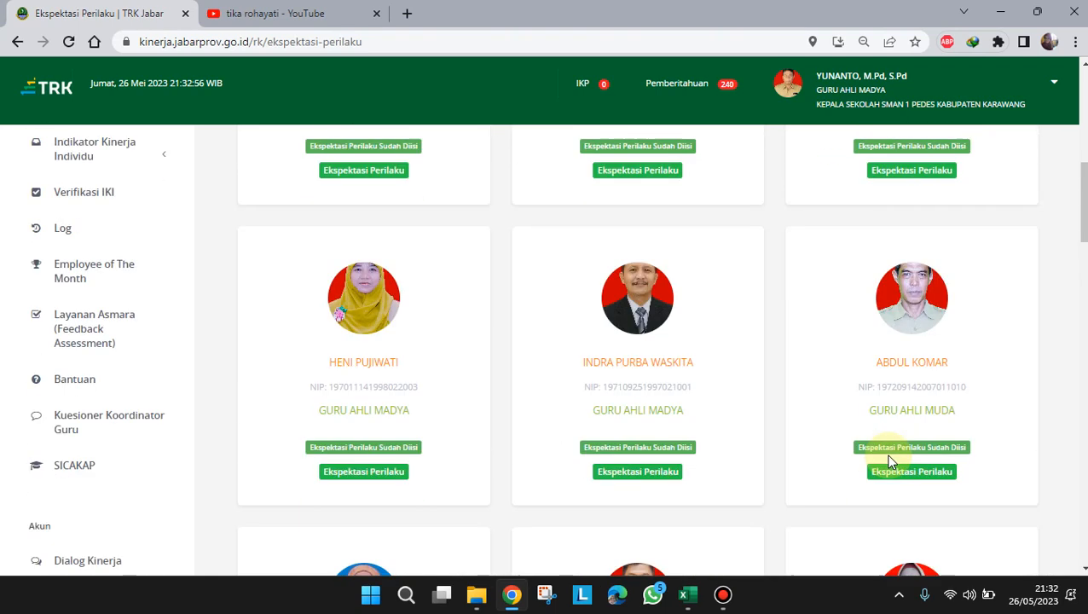
scroll(888, 461, up, 7)
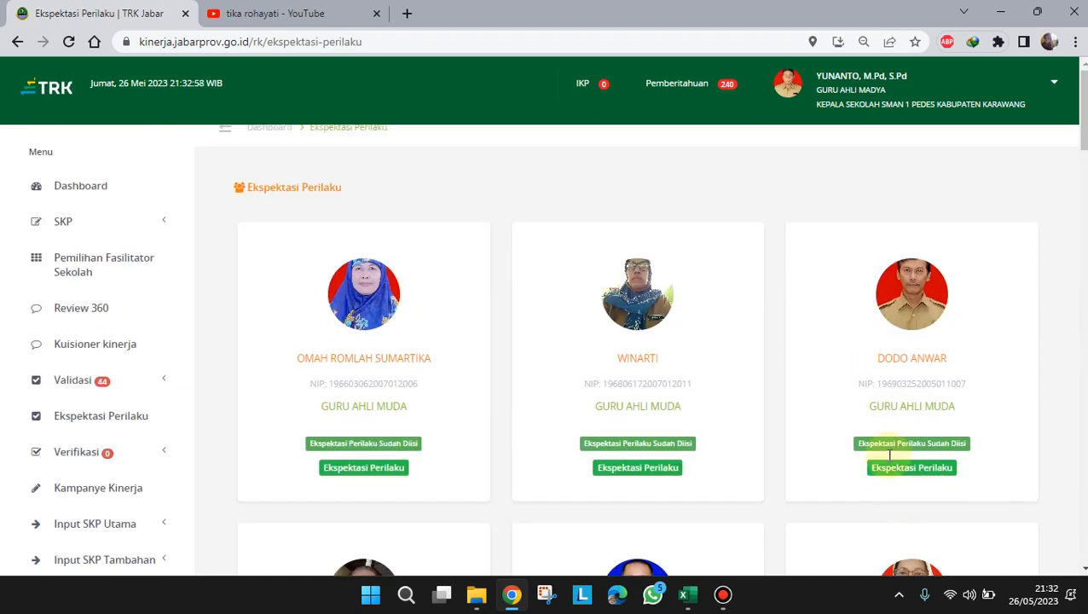
- Open the first teacher's Ekspektasi Perilaku form and read the Ekspektasi Khusus Pimpinan text for Berorientasi Pelayanan
click(378, 480)
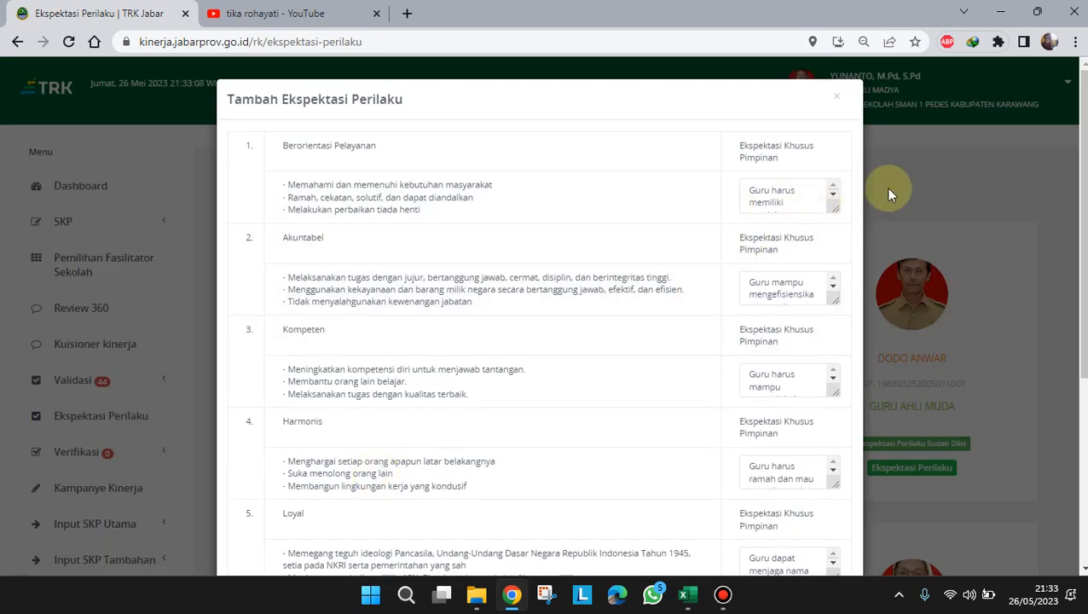
click(832, 196)
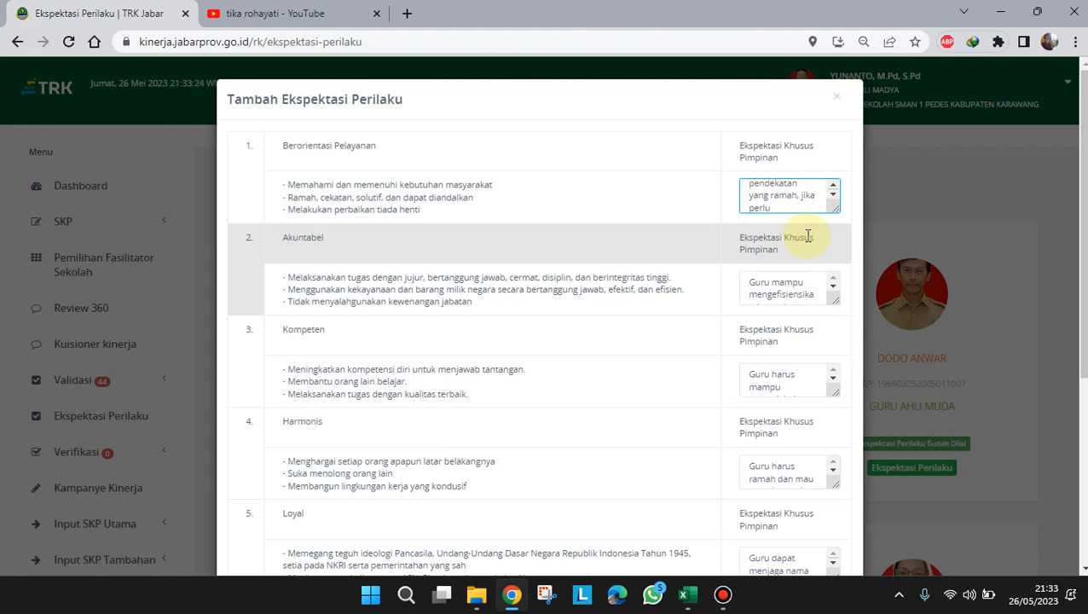
- Switch to the Excel cascading workbook, maximize it, and examine the PERILAKU KERJA section's Berorientasi pelayanan expectation on the KEPSEK sheet
click(688, 594)
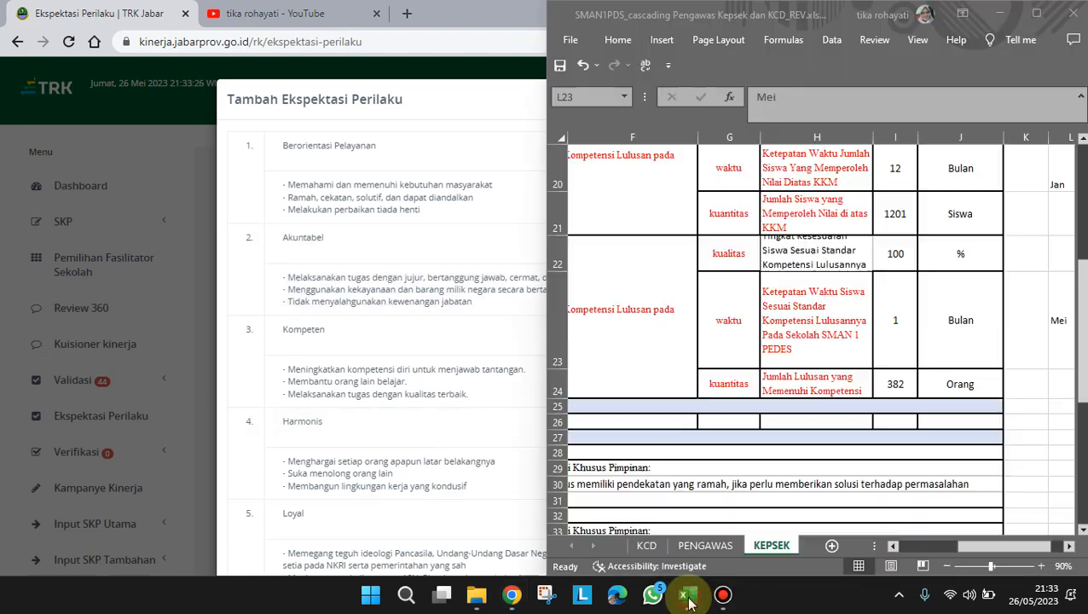
click(1035, 14)
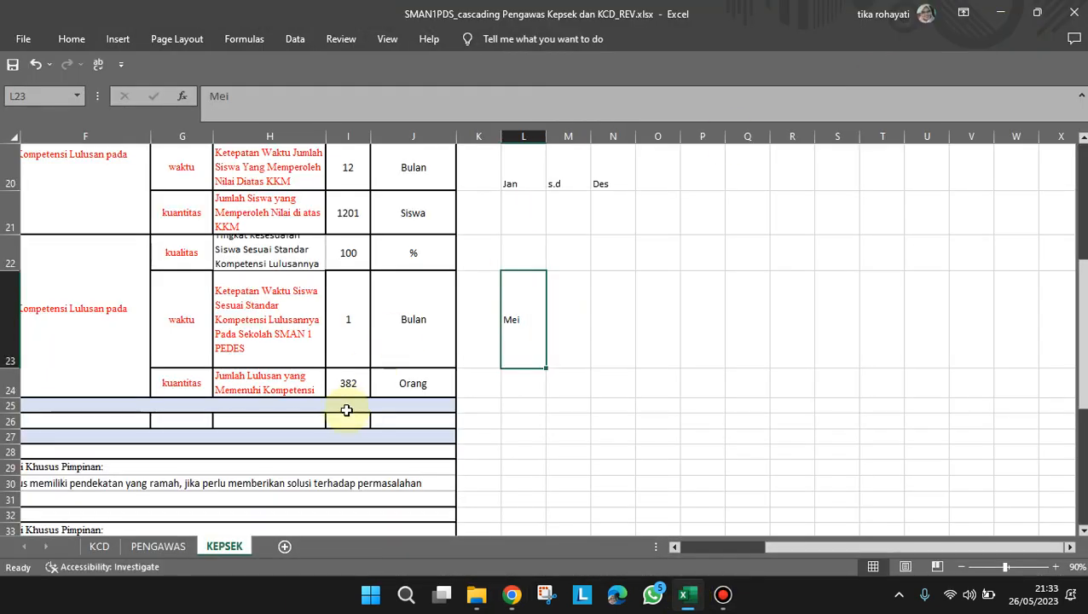
click(345, 406)
drag(794, 544, 696, 543)
scroll(413, 442, down, 1)
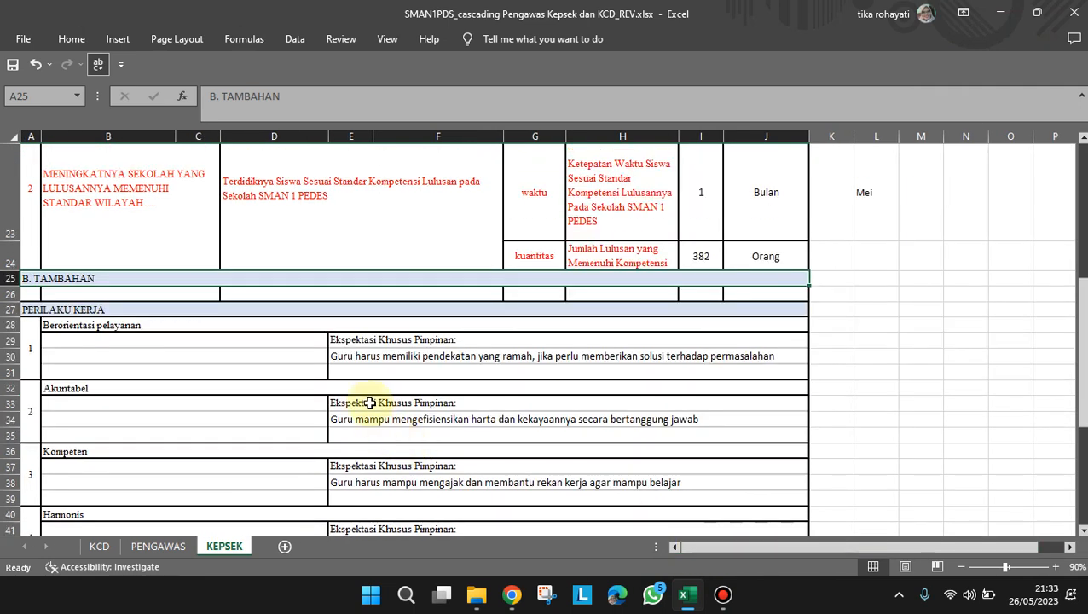
click(341, 358)
click(114, 327)
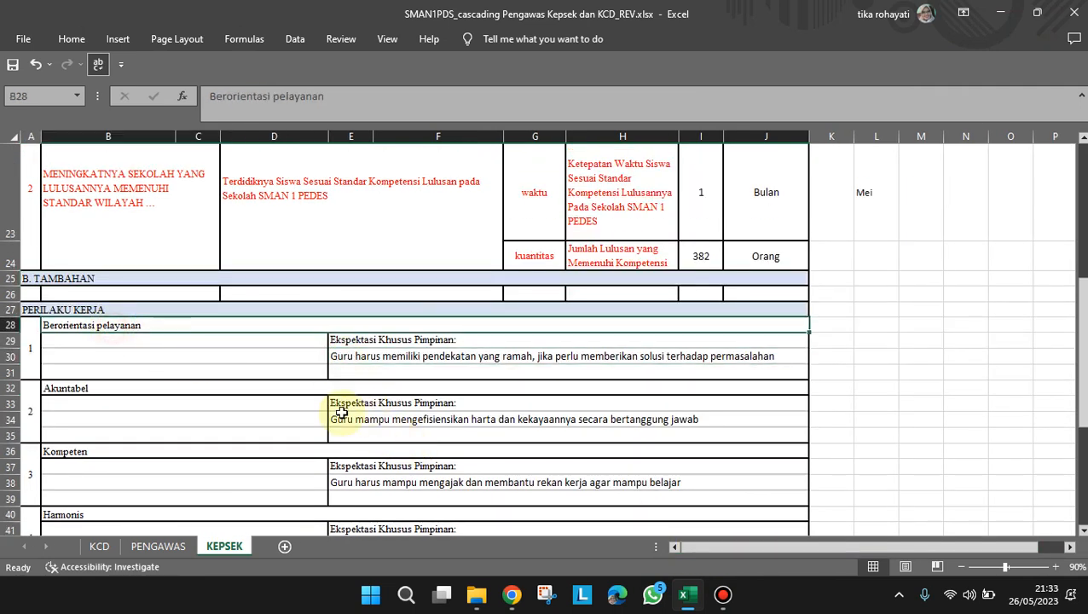
- Switch back to the TRK page in Chrome and save the first teacher's Ekspektasi Perilaku form, confirming the save
click(511, 594)
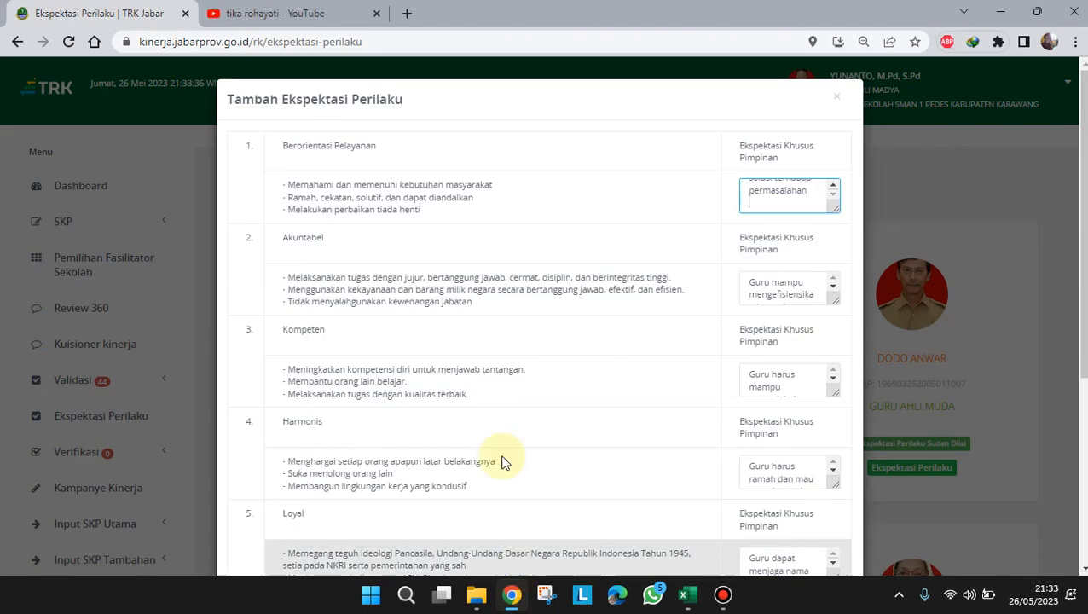
scroll(481, 287, down, 4)
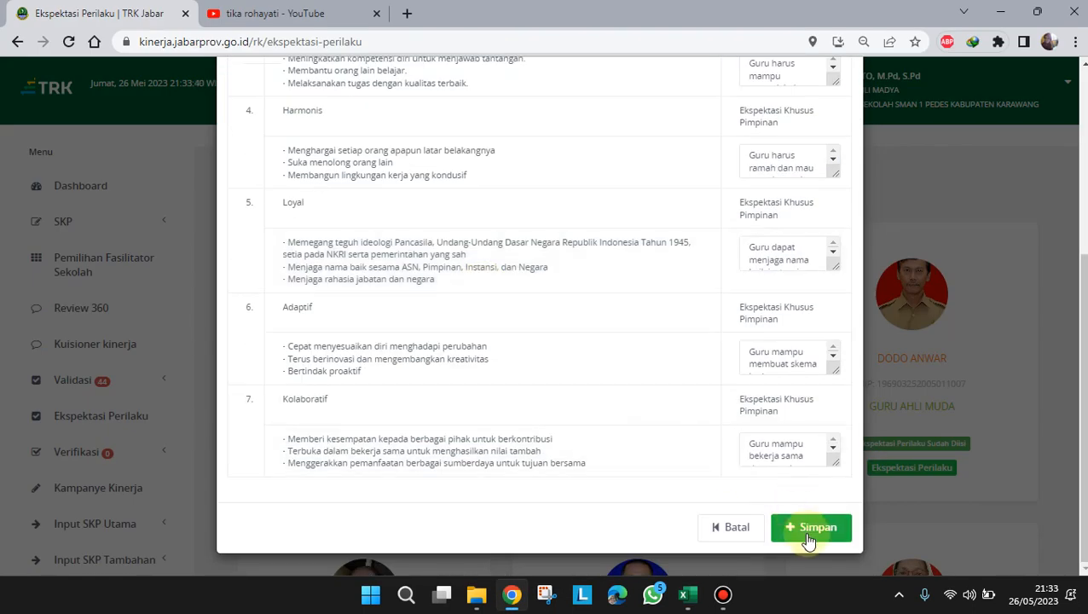
click(809, 540)
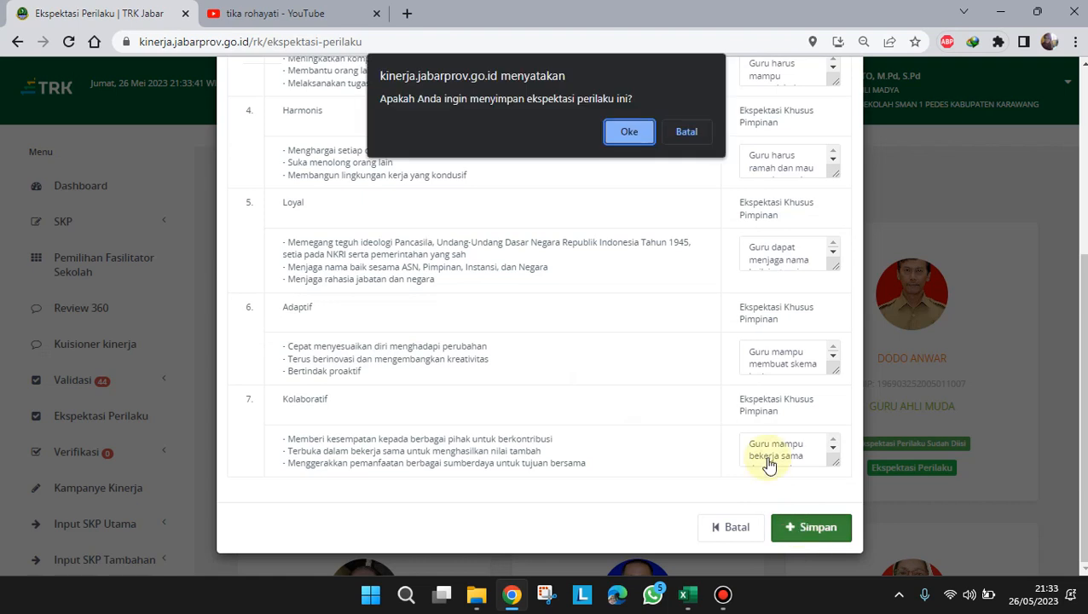
click(631, 140)
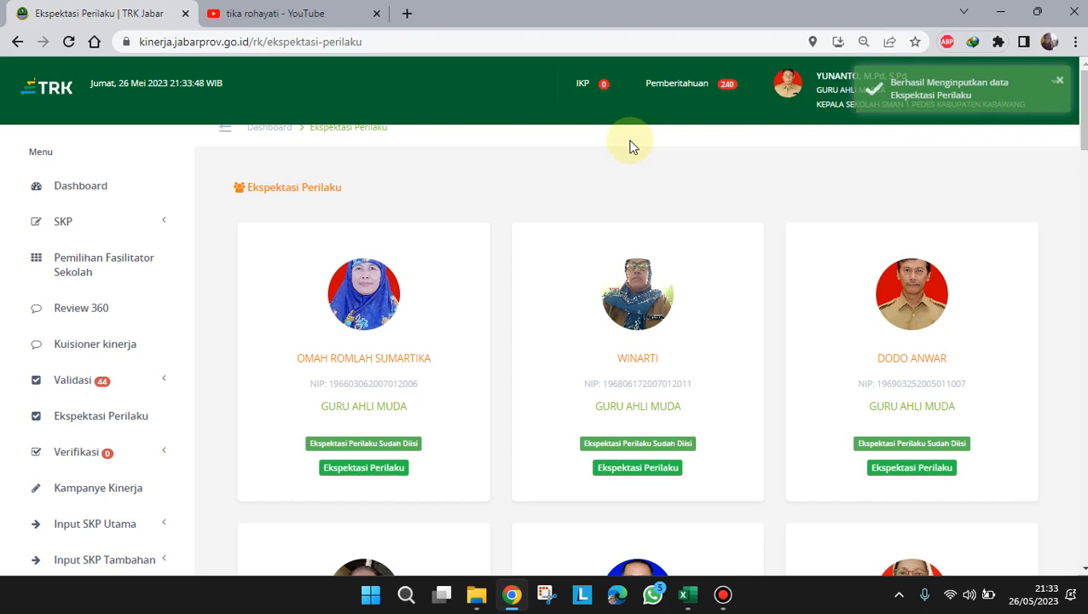
- Open the Arsiparis Ahli Muda's Ekspektasi Perilaku form, examine its Ekspektasi Khusus Pimpinan entries for the seven behaviours, and close it without saving
scroll(662, 249, down, 5)
scroll(664, 254, down, 6)
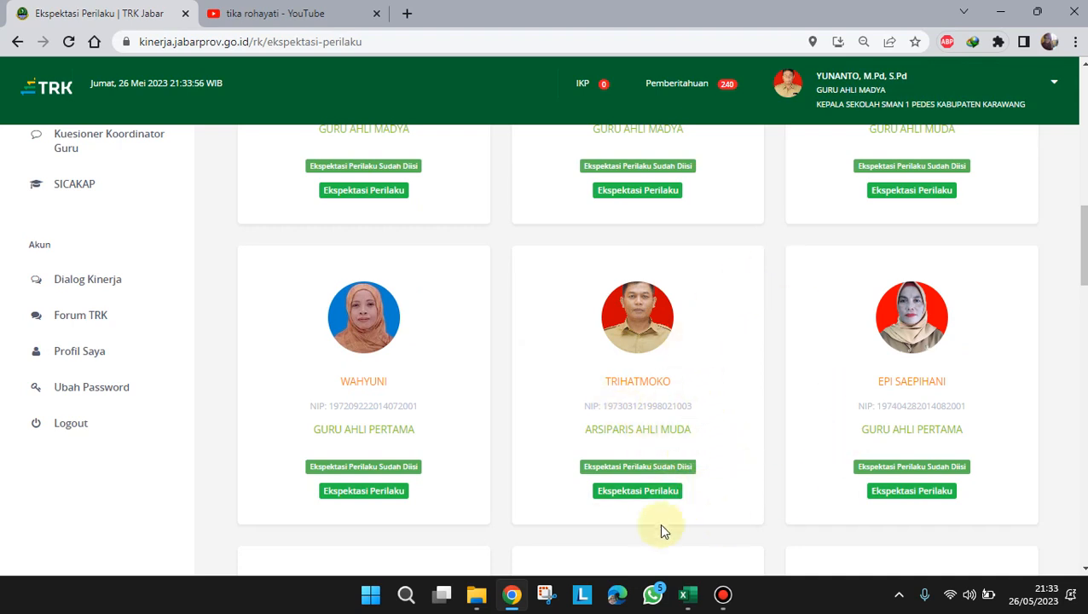
click(656, 497)
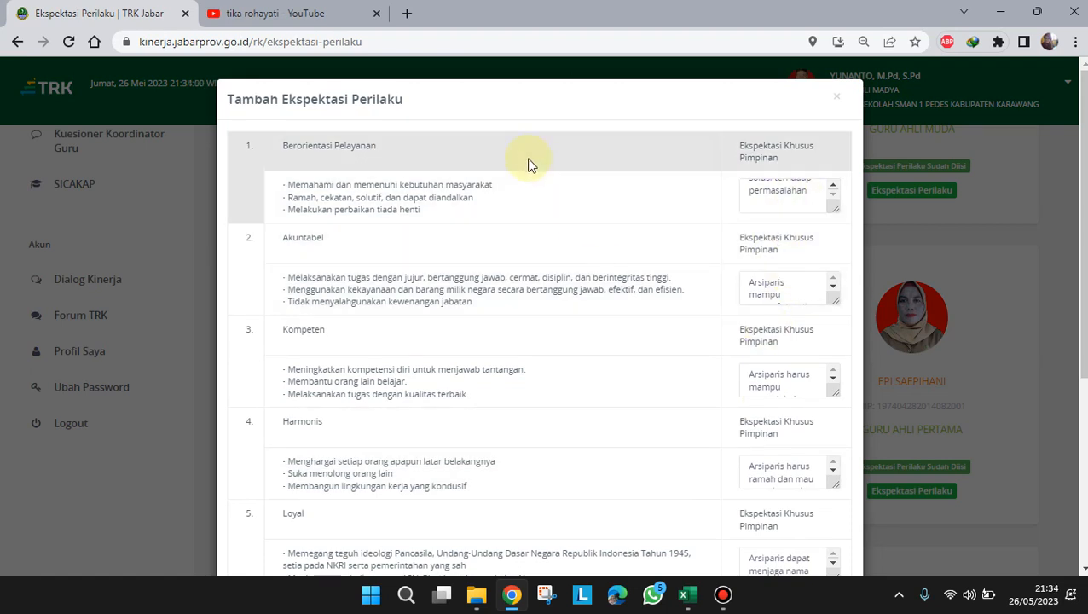
scroll(498, 352, down, 5)
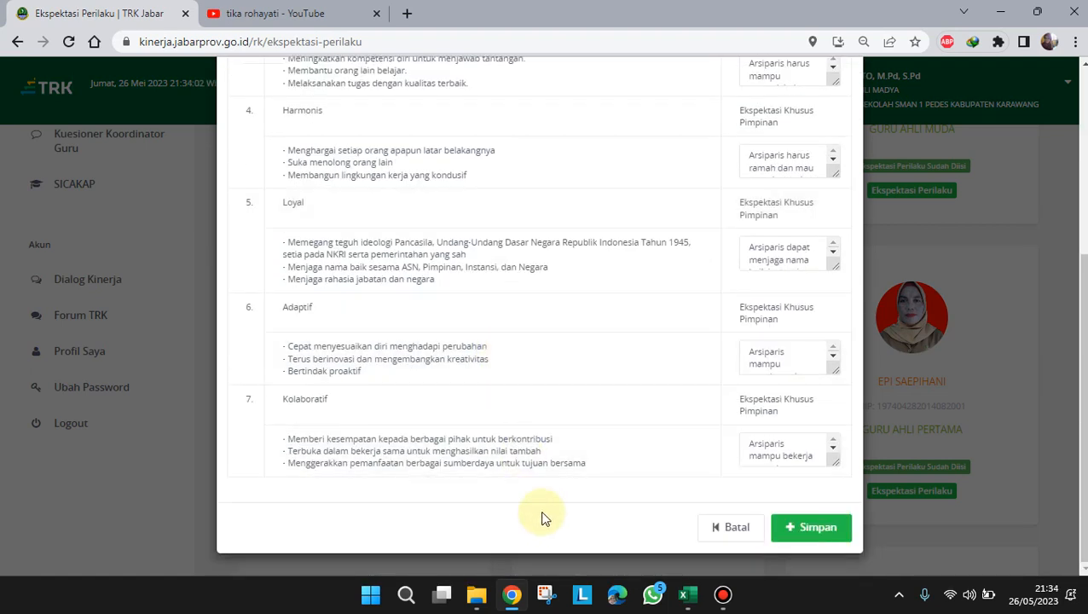
scroll(550, 499, up, 5)
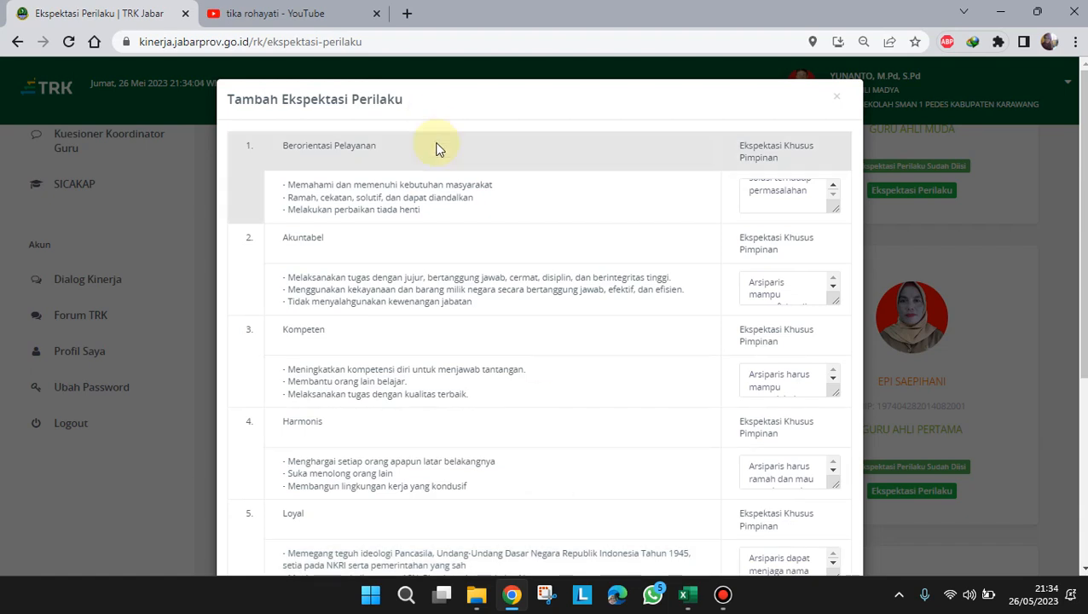
click(798, 191)
scroll(798, 191, up, 3)
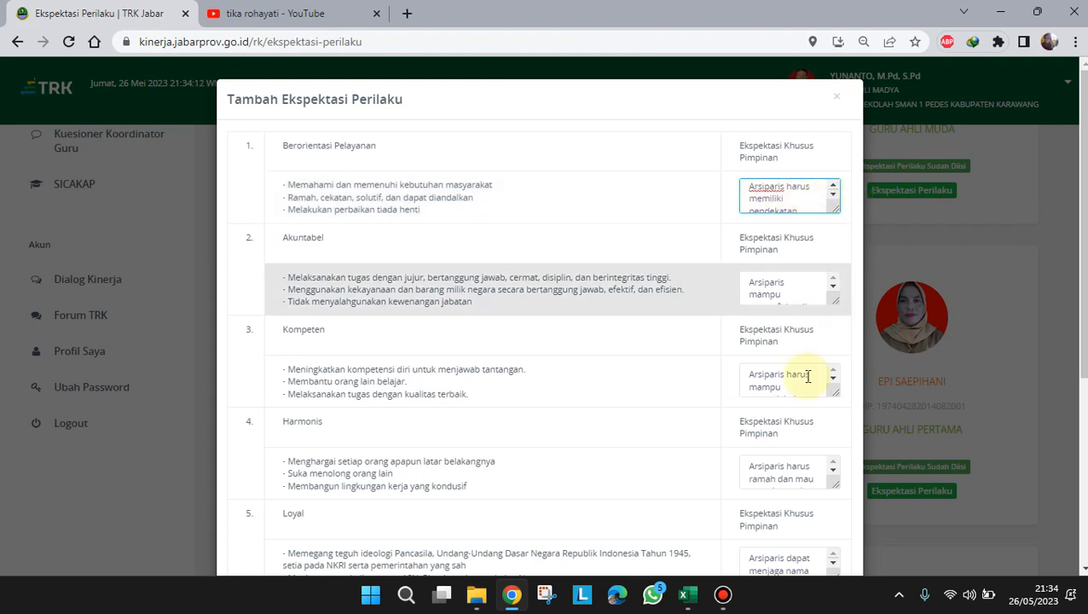
scroll(727, 401, down, 3)
scroll(731, 406, down, 1)
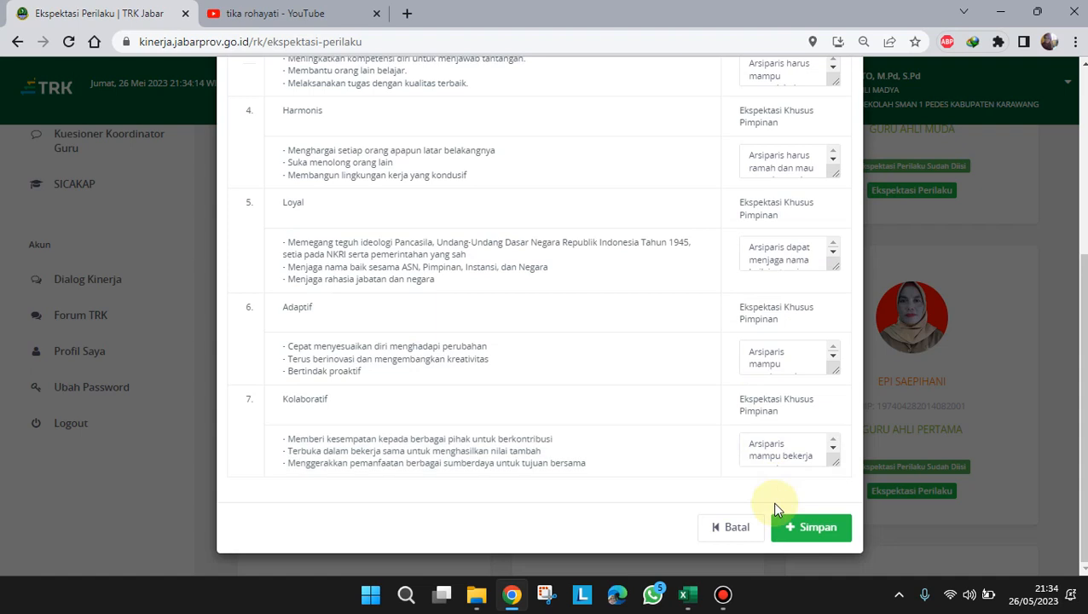
click(730, 528)
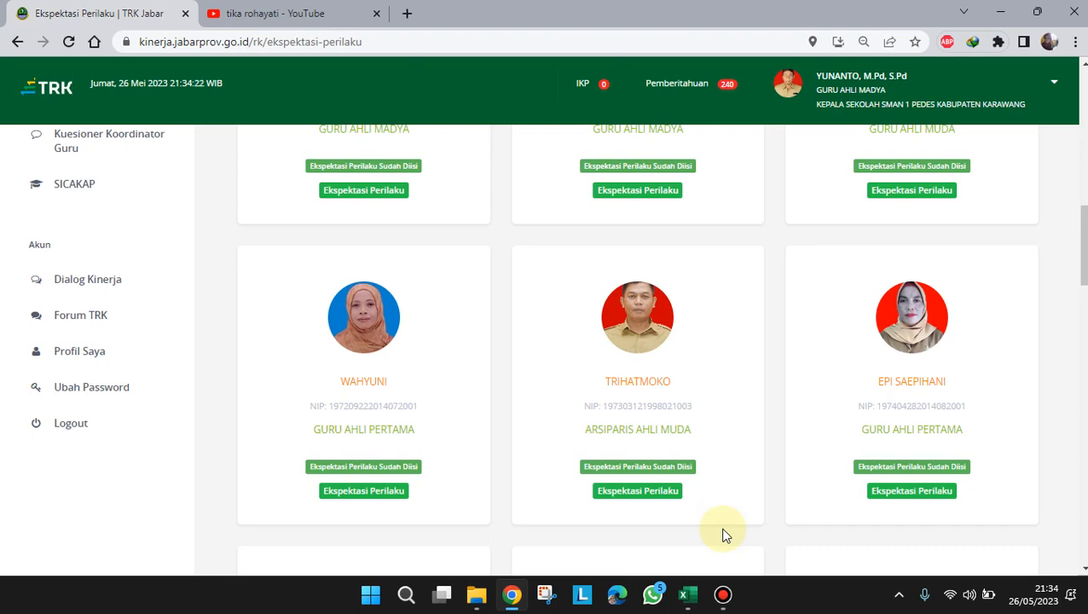
- Open the principal's Rencana Kinerja list under Input SKP Utama and view the plans with their validation status
scroll(722, 534, up, 4)
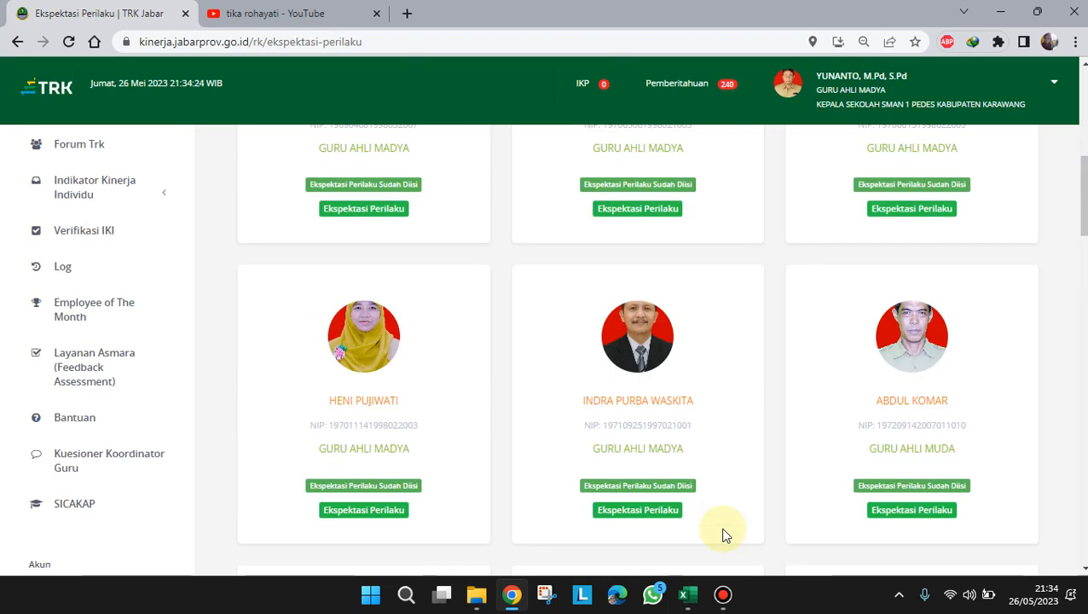
scroll(722, 535, up, 3)
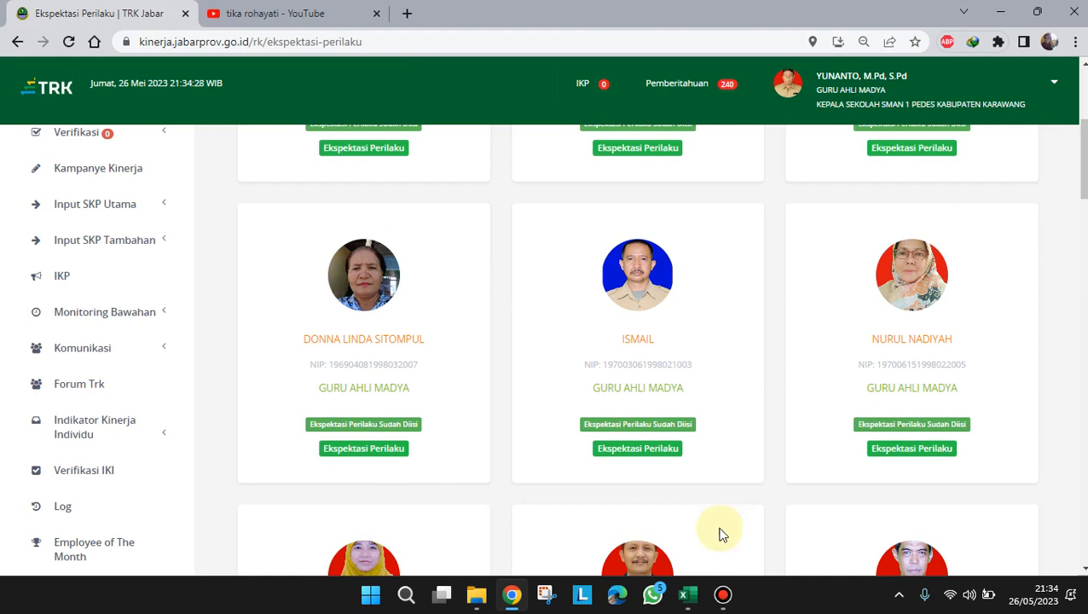
scroll(722, 534, up, 4)
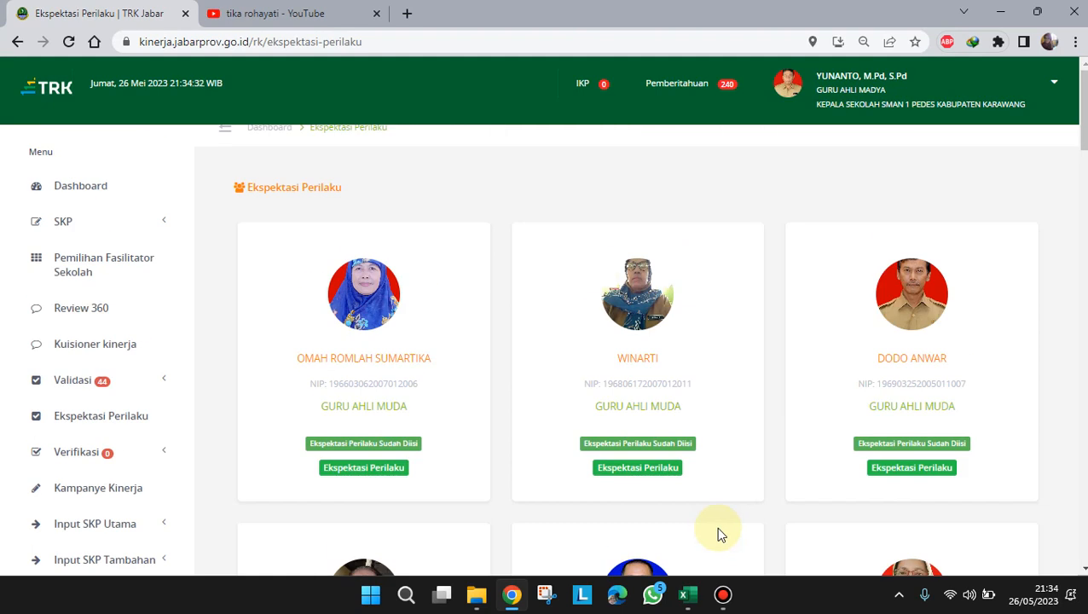
click(132, 528)
click(123, 559)
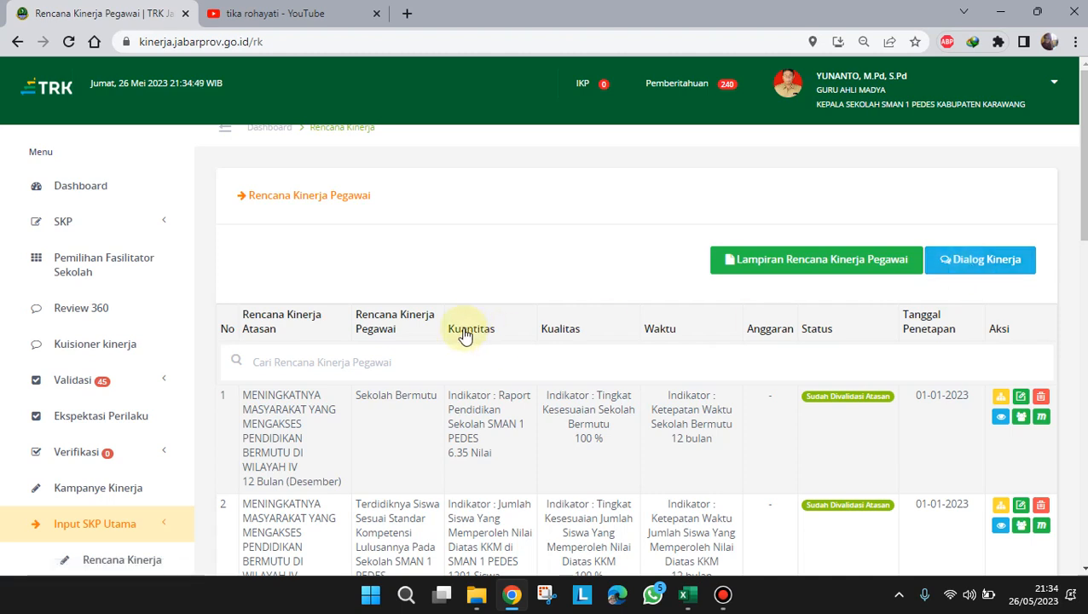
scroll(465, 335, down, 1)
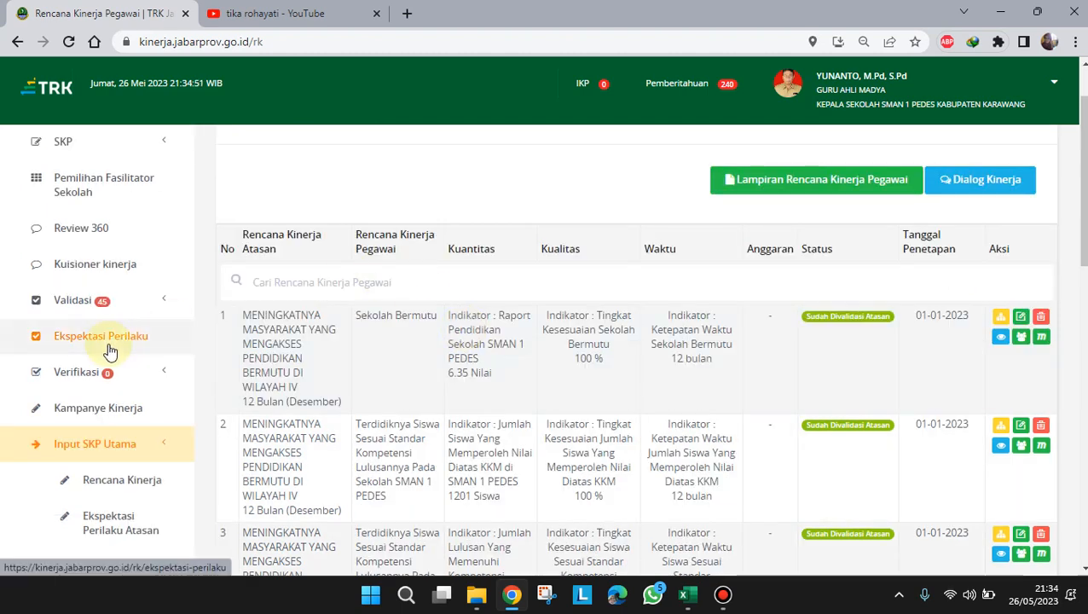